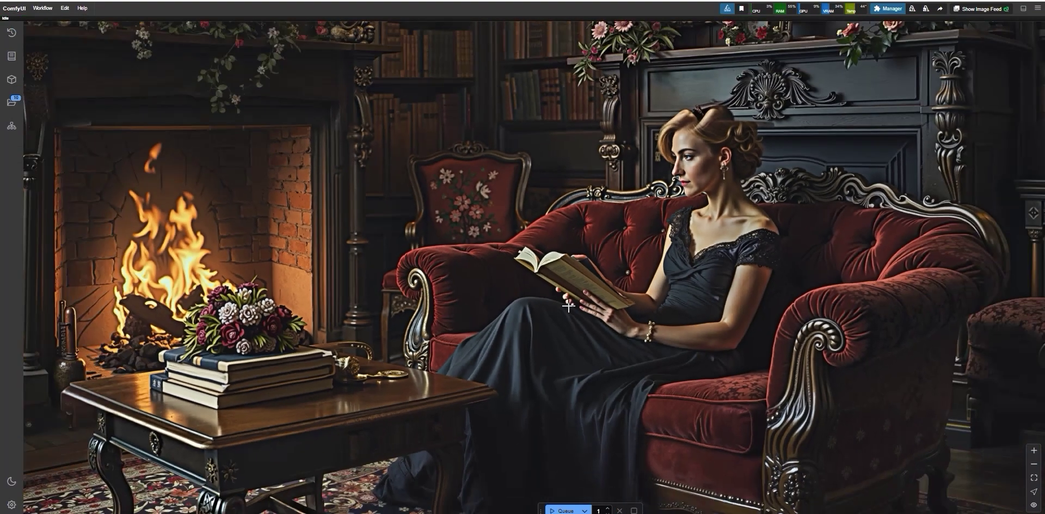
Examine the generated library scene and the two portrait previews closely for detail
scroll(568, 306, down, 5)
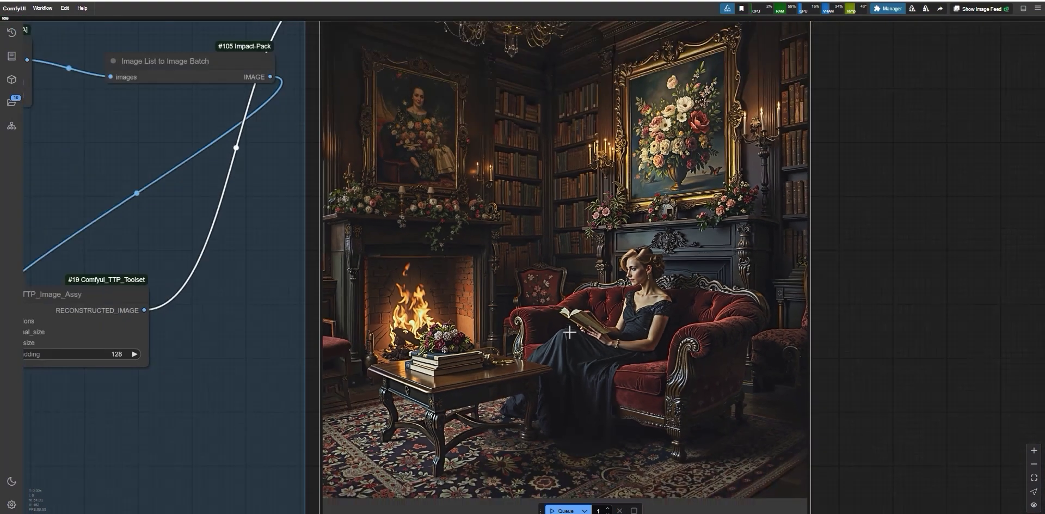
scroll(629, 132, up, 6)
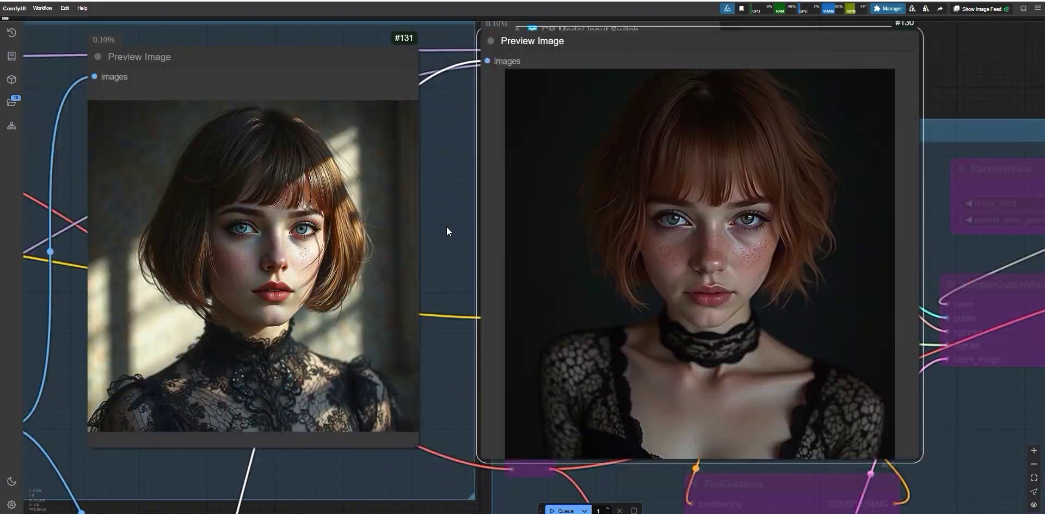
scroll(329, 272, up, 1)
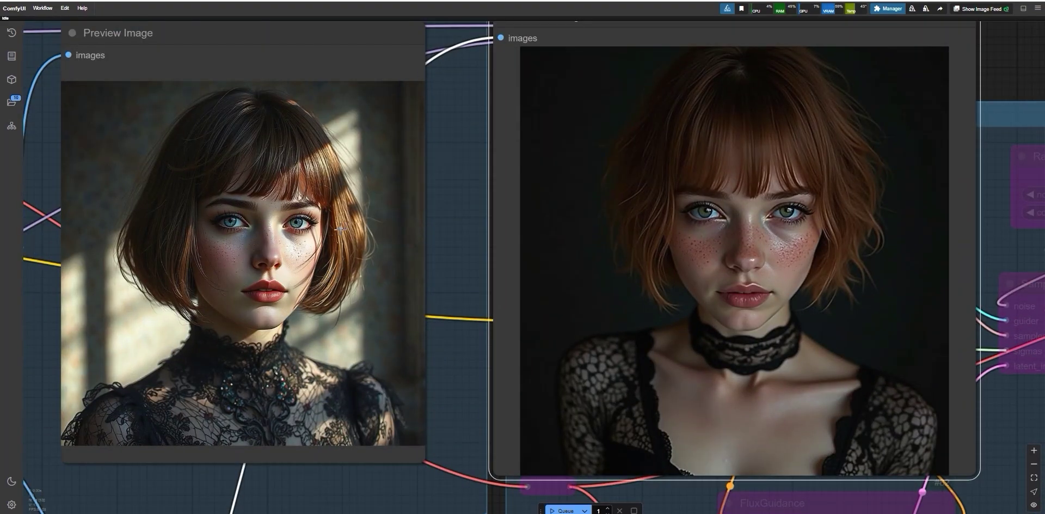
drag(327, 217, 374, 276)
scroll(374, 276, down, 1)
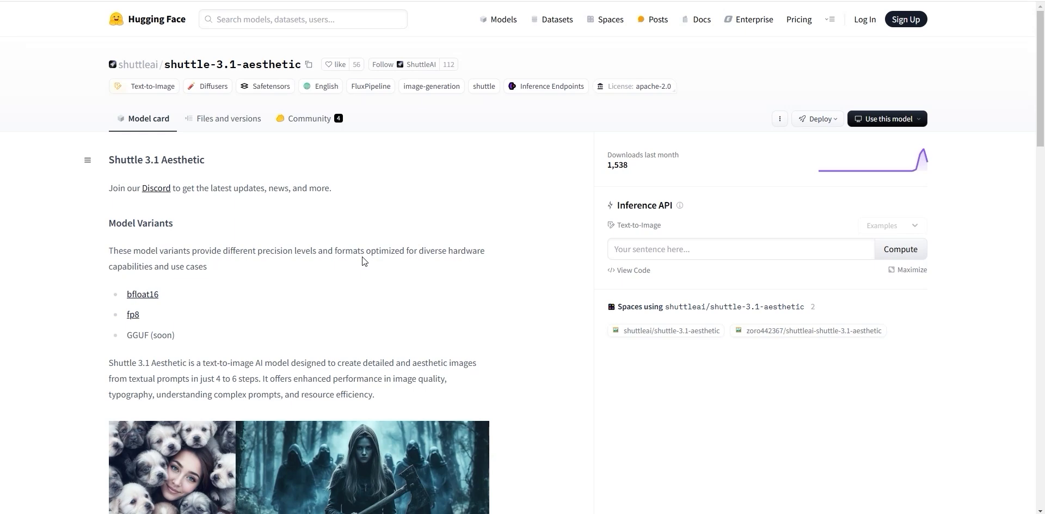
Read the Shuttle 3.1 Aesthetic model card on Hugging Face, covering the step count and the training details on similarity to Flux Dev
drag(200, 378, 270, 379)
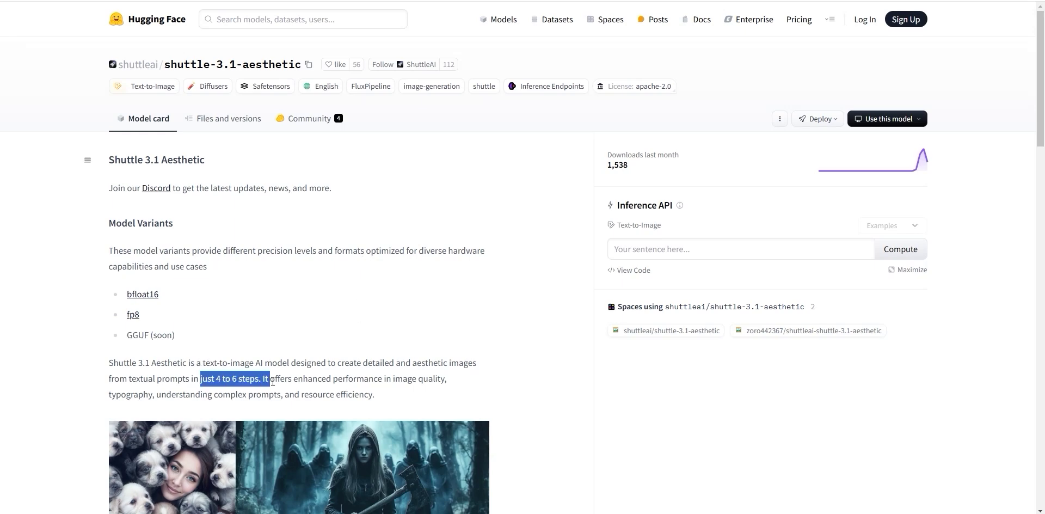
scroll(483, 374, down, 20)
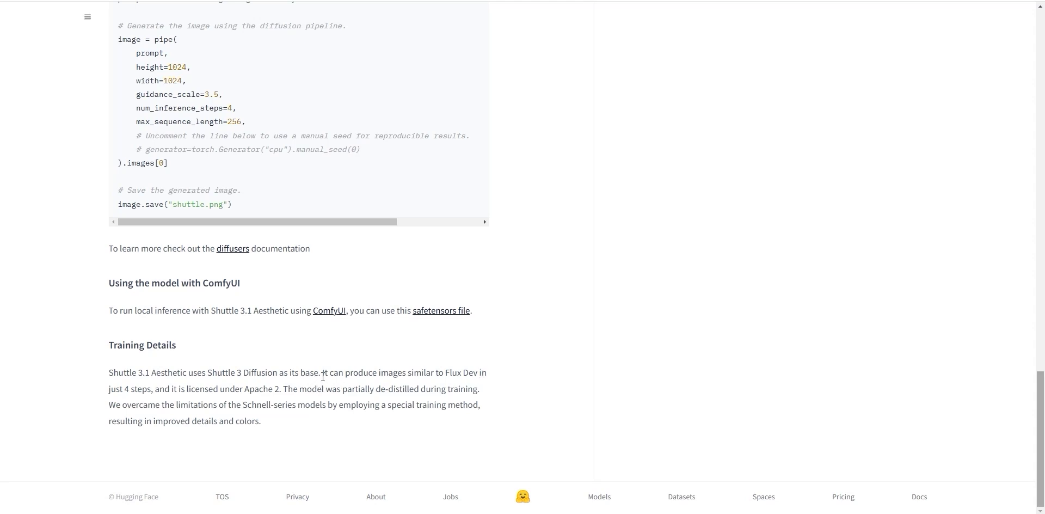
drag(321, 373, 487, 372)
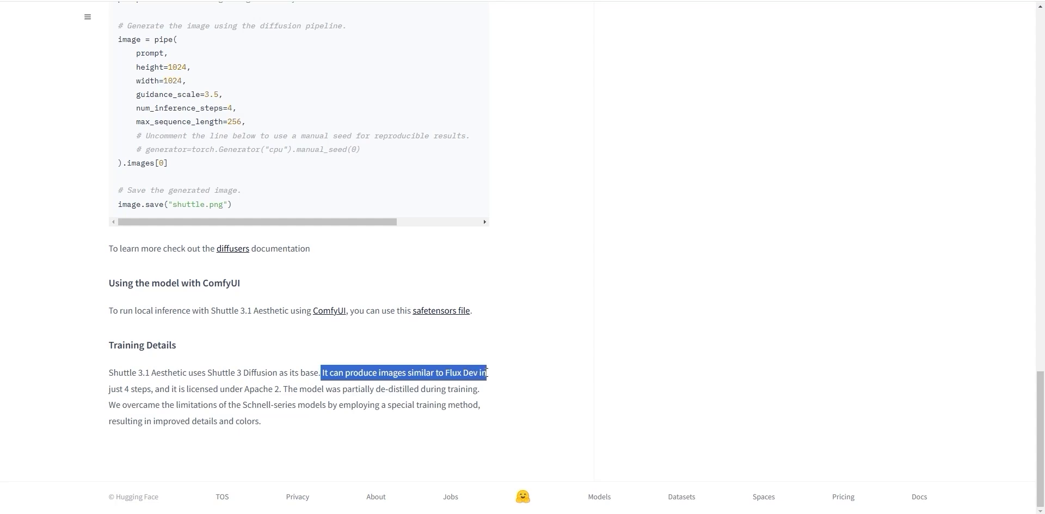
drag(109, 391, 172, 390)
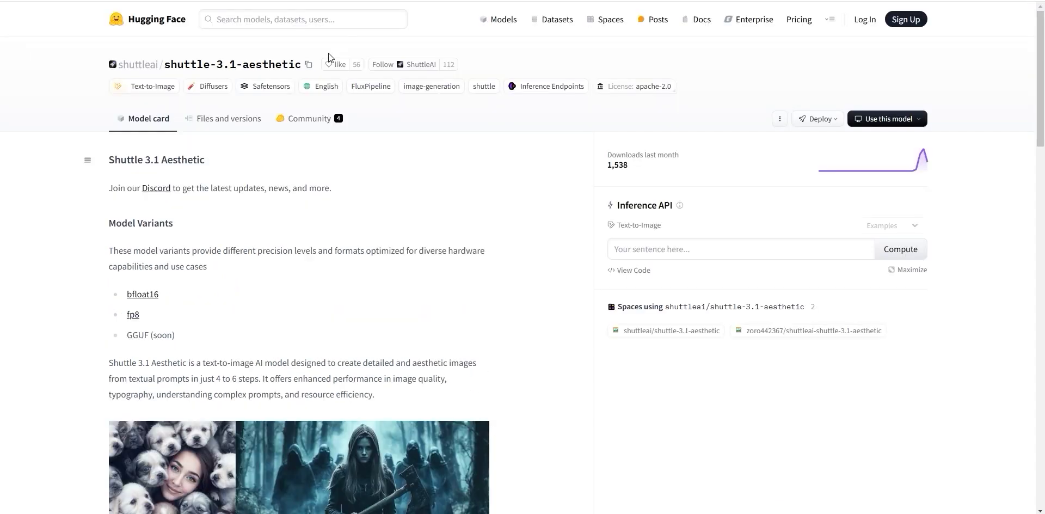
Open the model's file list and try to download shuttle-3.1-aesthetic.safetensors into ComfyUI's models\diffusion_models folder
click(231, 123)
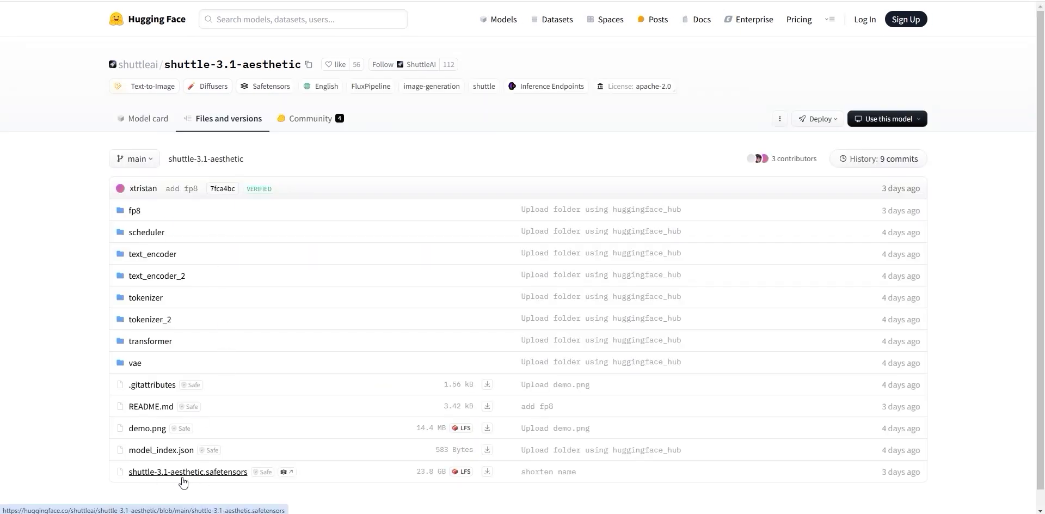
click(487, 471)
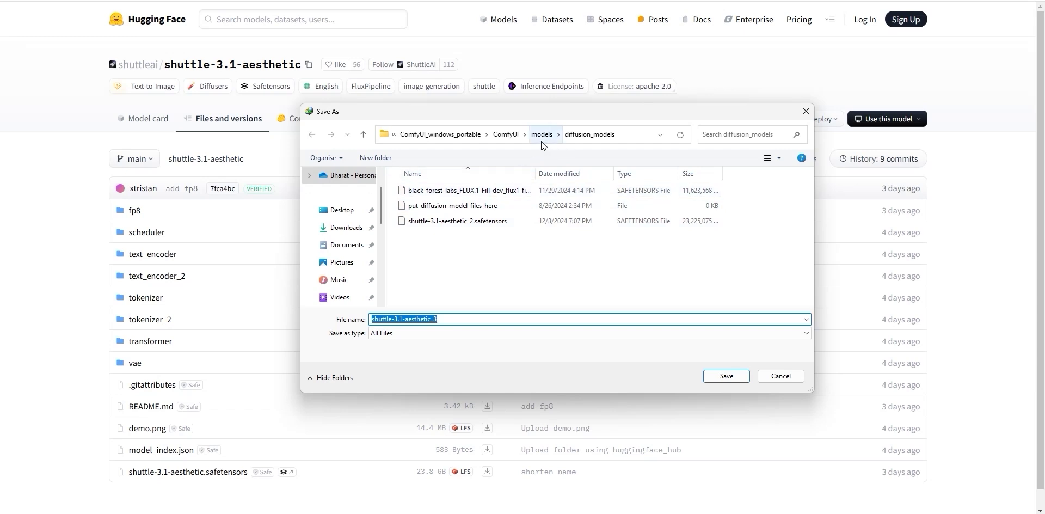
click(781, 375)
click(590, 286)
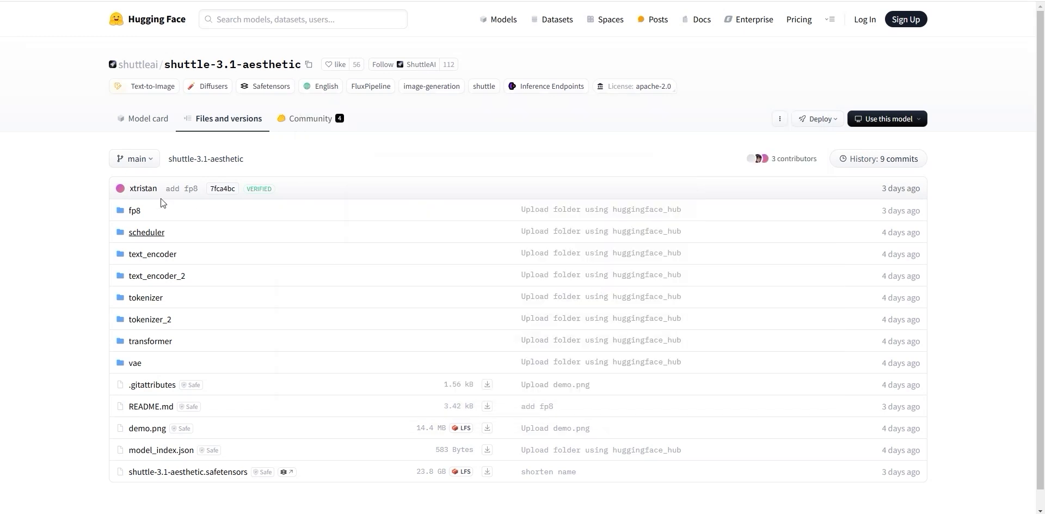
Open the fp8 folder and try to download shuttle-3.1-aesthetic-fp8.safetensors with IDM into ComfyUI's models\diffusion_models folder
click(132, 213)
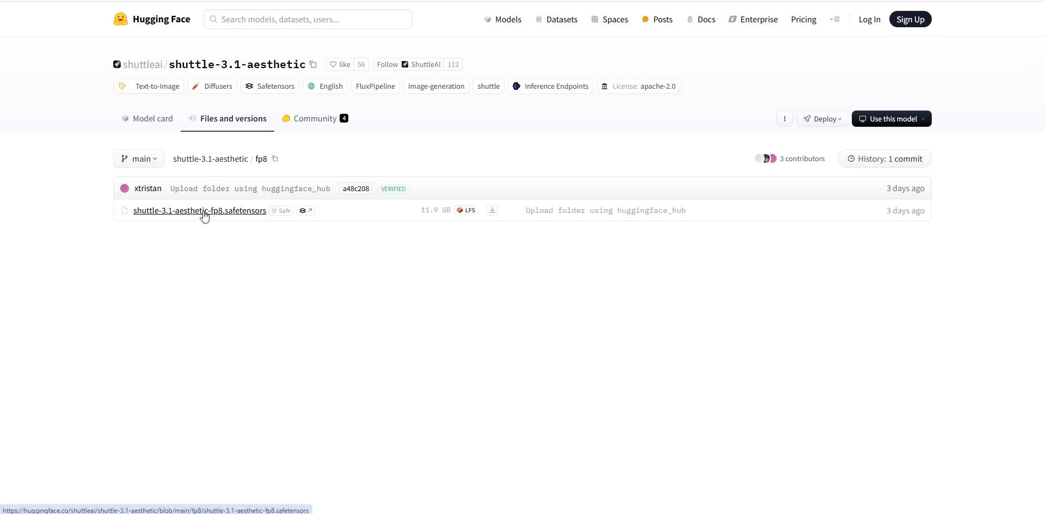
right_click(492, 210)
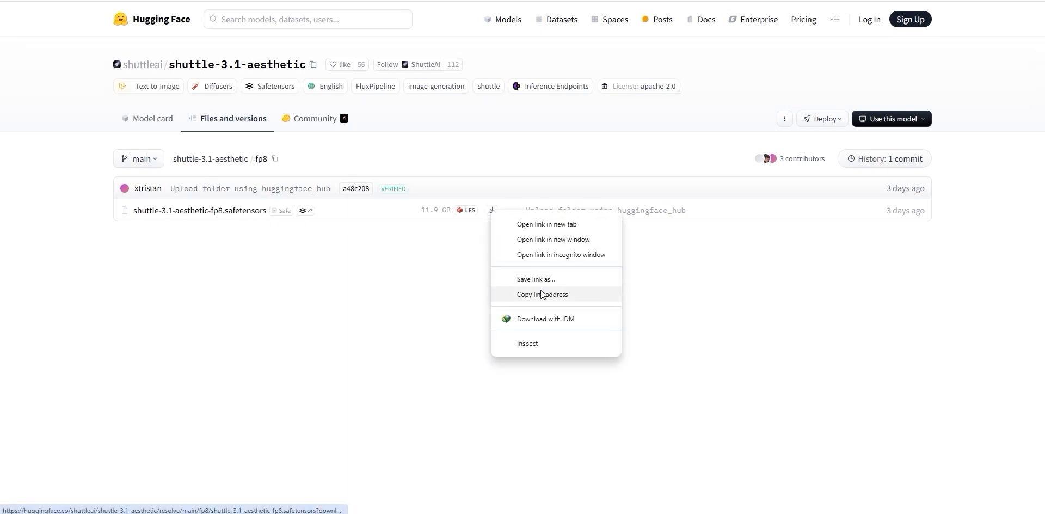
click(546, 319)
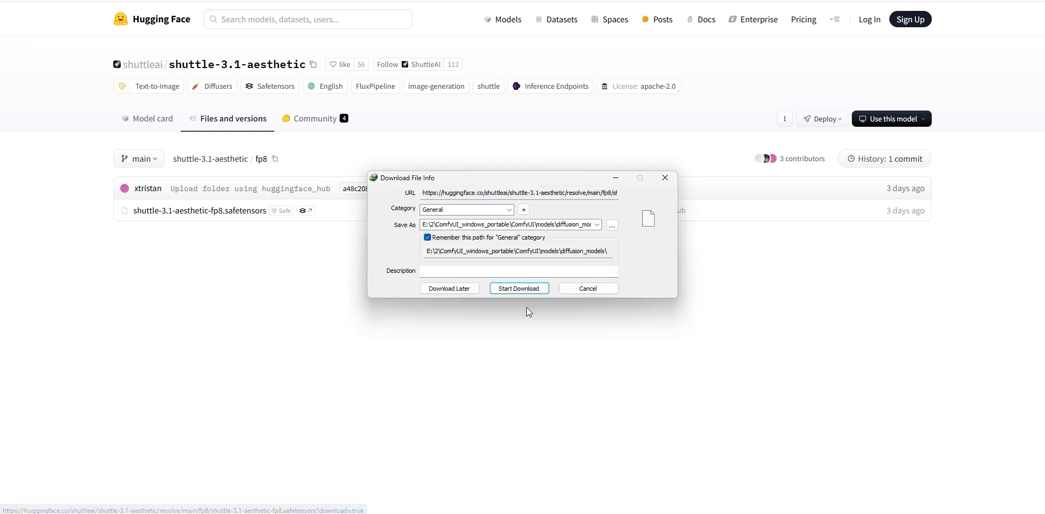
click(612, 224)
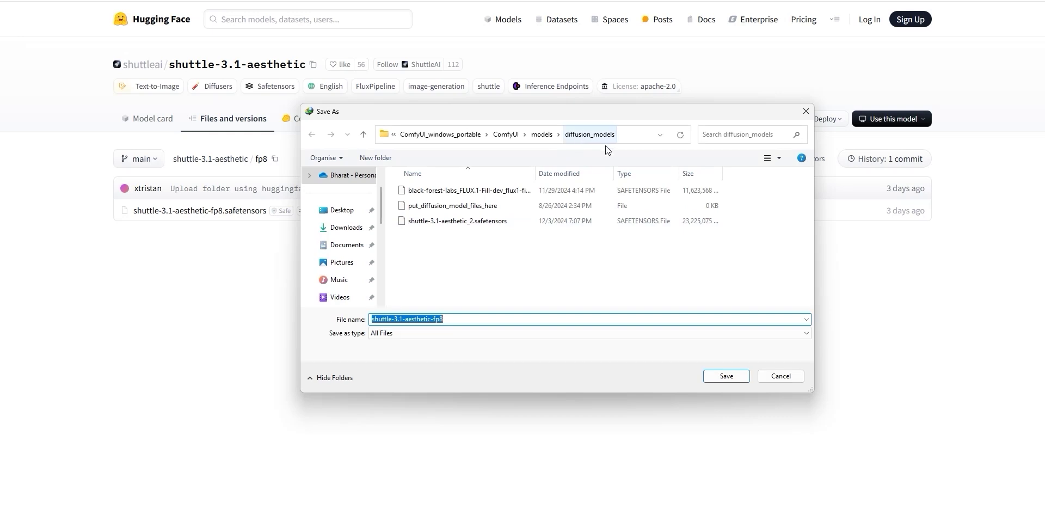
click(782, 376)
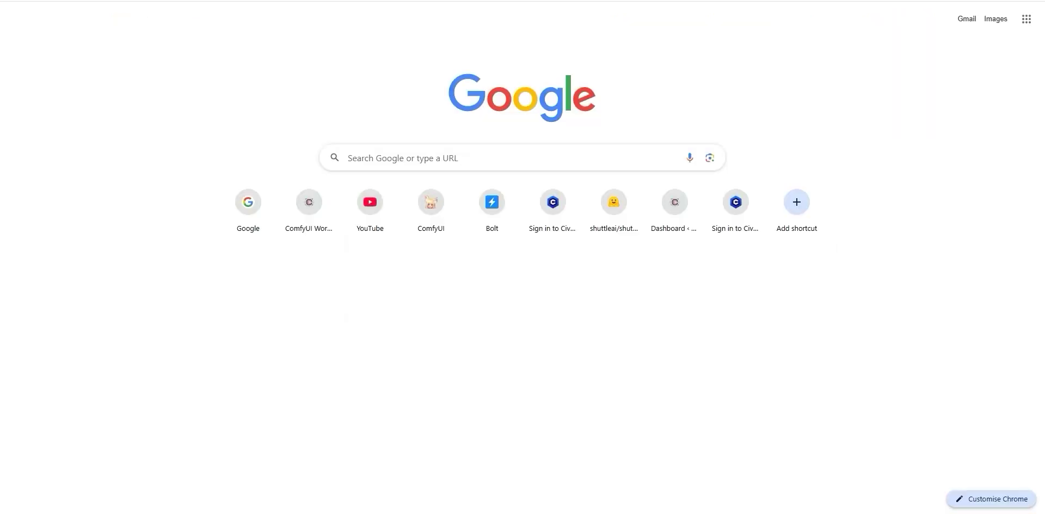
Go to the ComfyUiBlog site and view the resources and workflow download section of the ComfyUI Dressing Any Models Flux Redux Workflow post
text(google.com)
key(Return)
text(comfyui bl)
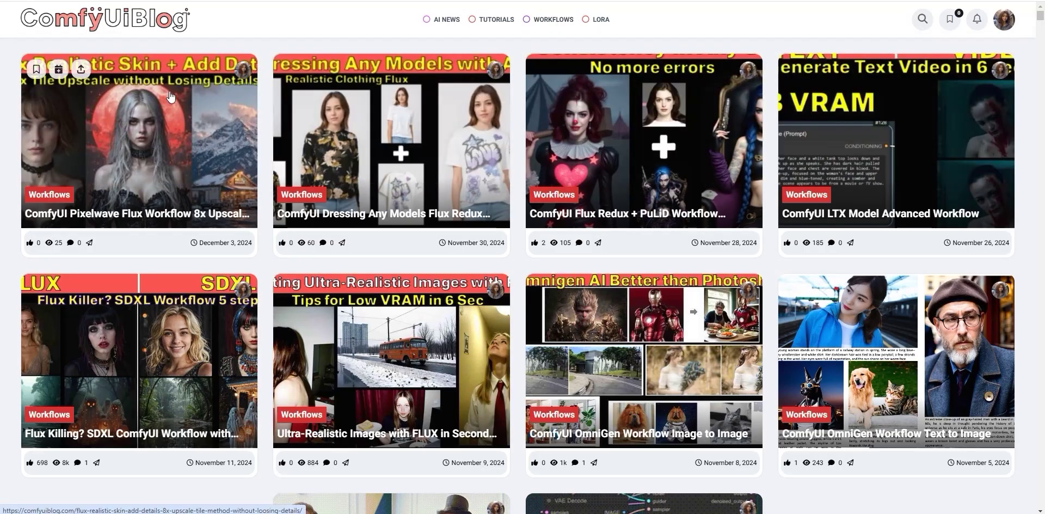
click(455, 218)
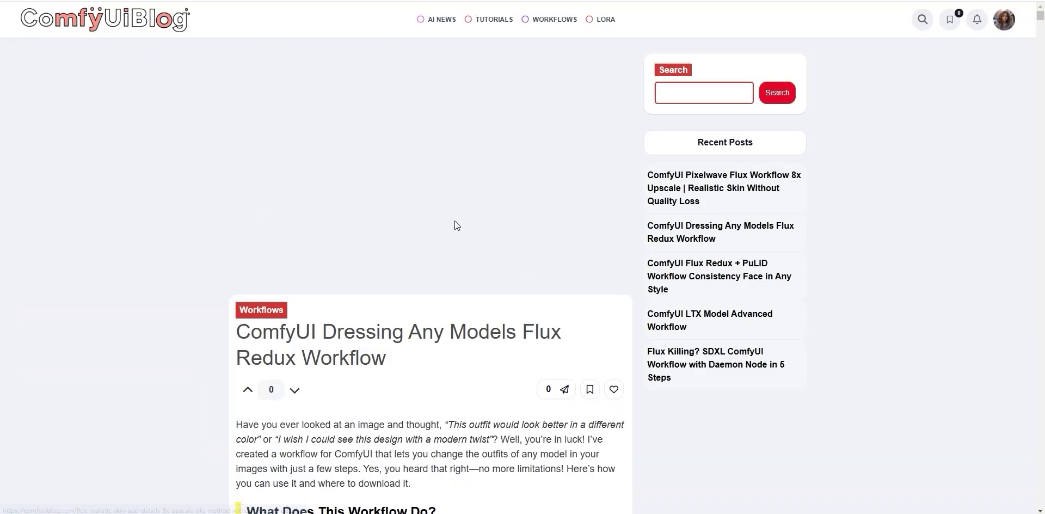
scroll(868, 226, down, 12)
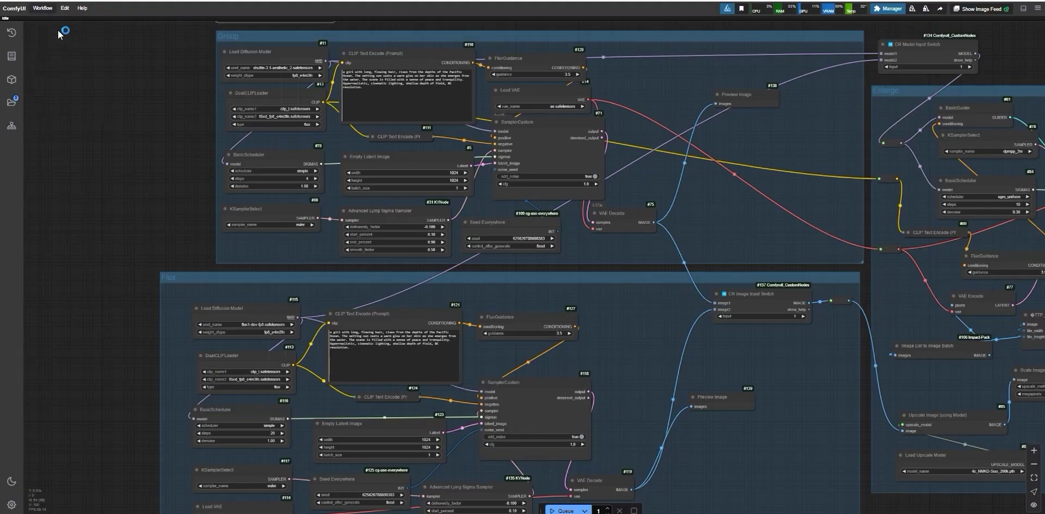
Switch to ComfyUI, load the workflow file "final workflow 4 steps.json", and rename the first node group to Shuttle
key(ctrl+o)
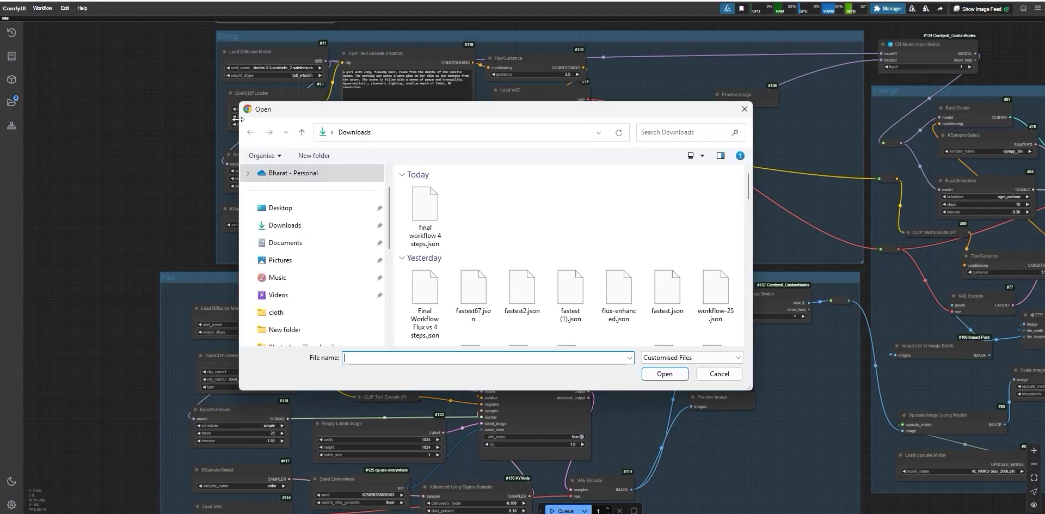
double_click(419, 214)
scroll(295, 198, up, 5)
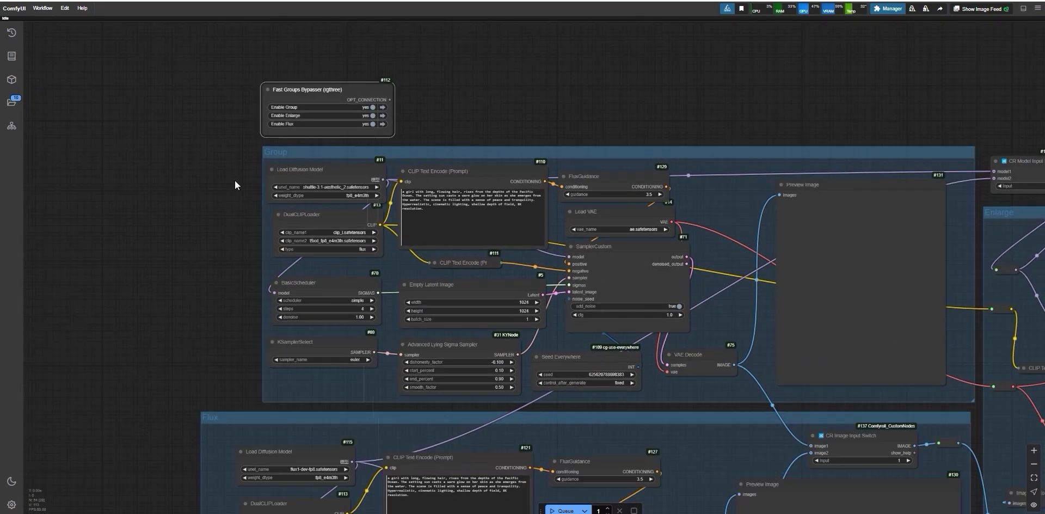
right_click(281, 153)
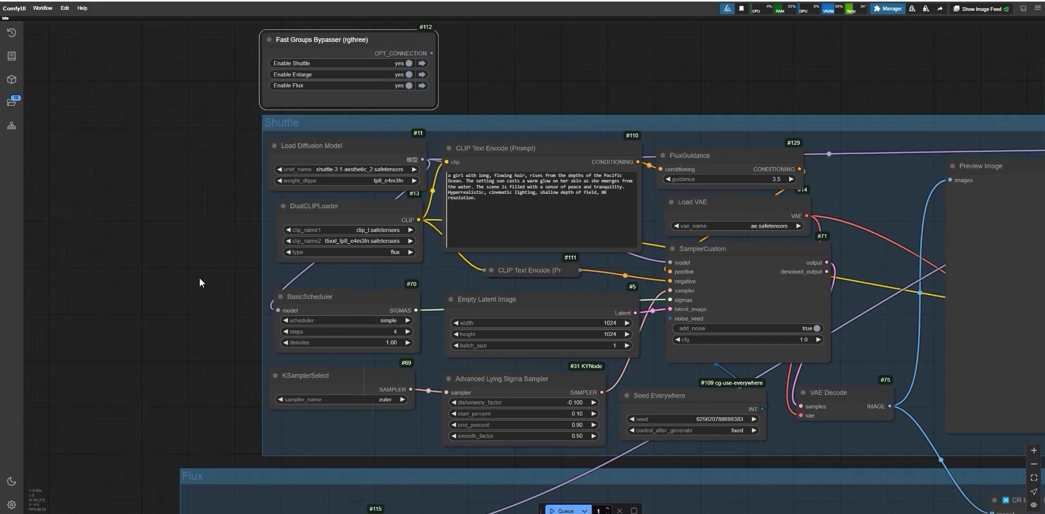
Examine the Fast Groups Bypasser and the Shuttle group's nodes, from the diffusion model loader to its image preview
scroll(169, 161, down, 7)
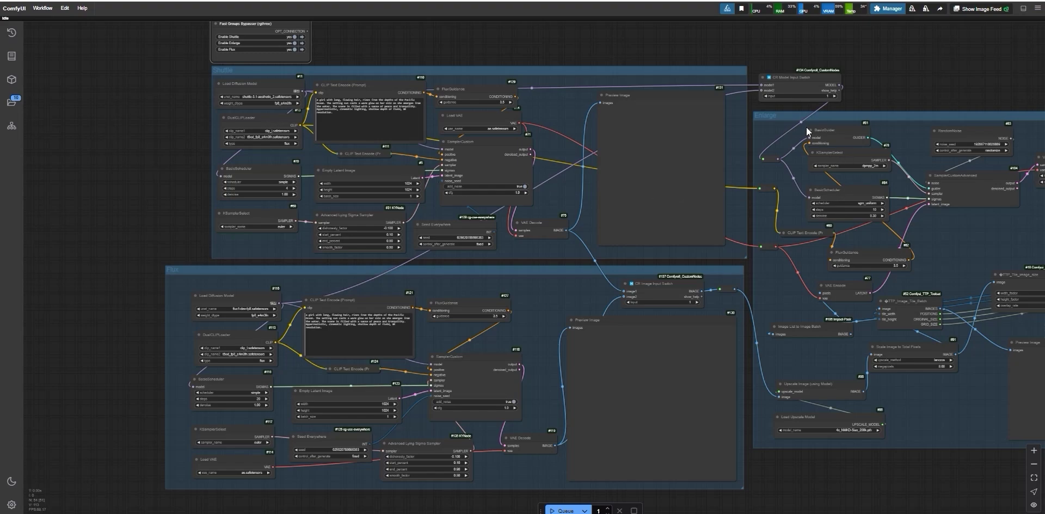
scroll(298, 182, up, 5)
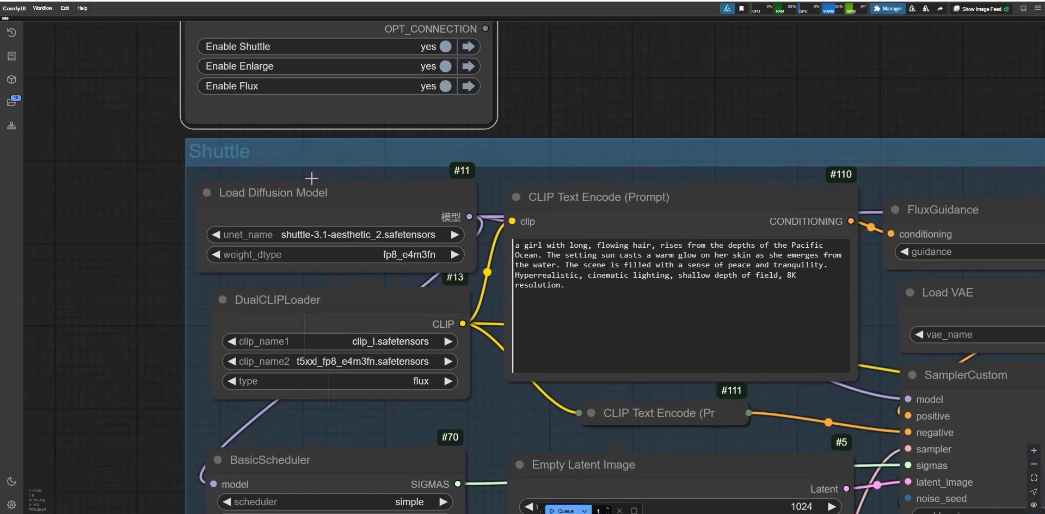
scroll(215, 167, down, 2)
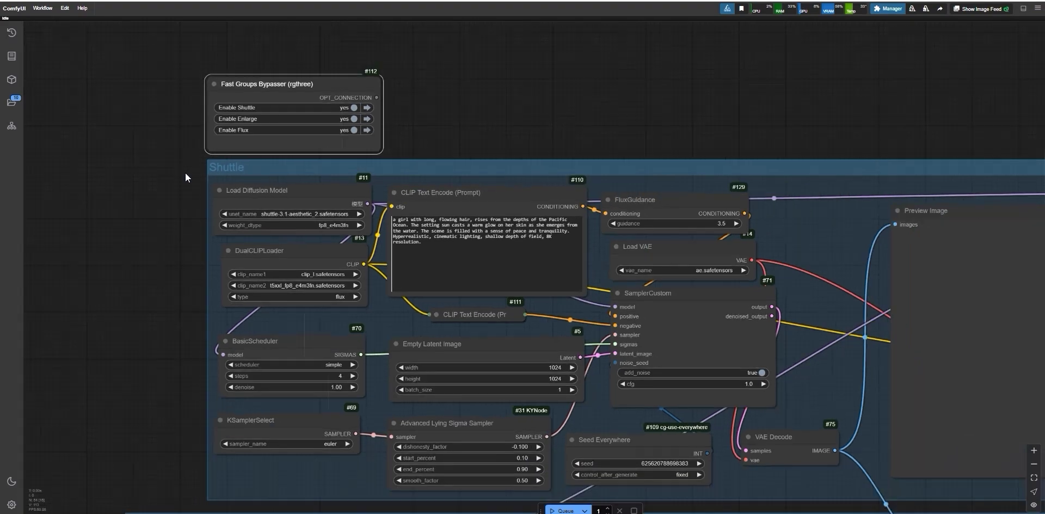
drag(157, 229, 62, 114)
click(819, 169)
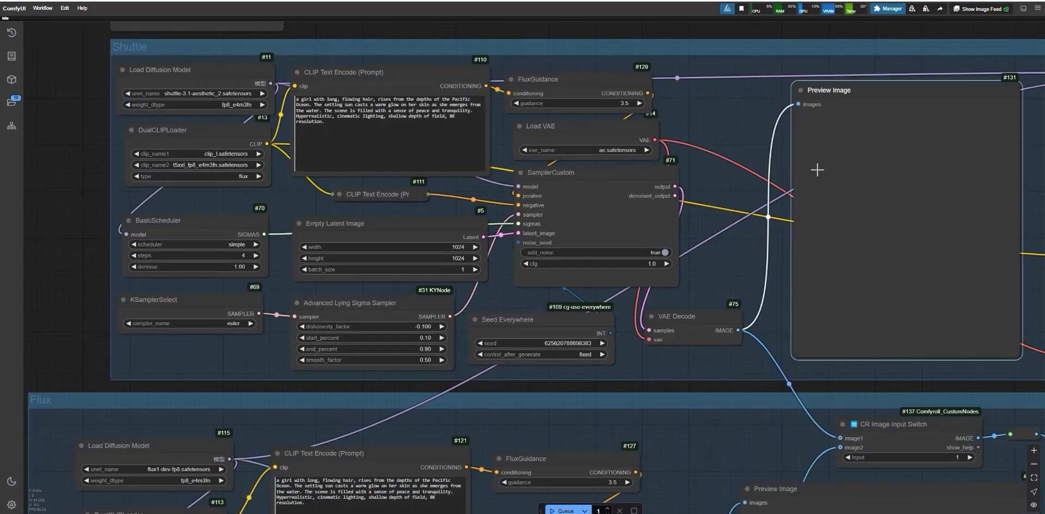
Examine the Flux group's nodes, from the diffusion model loader to its image preview
drag(46, 406, 227, 244)
scroll(240, 211, down, 2)
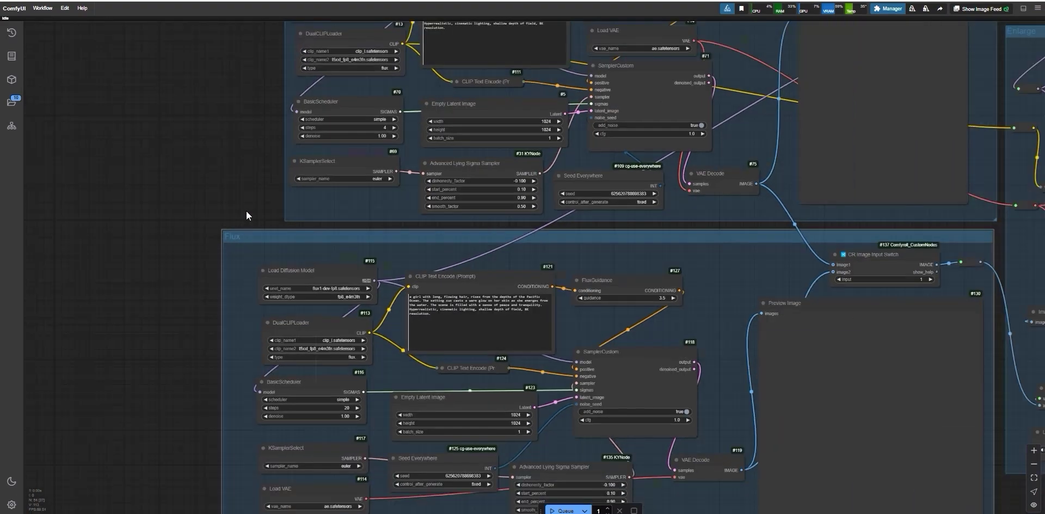
drag(246, 210, 90, 180)
click(675, 305)
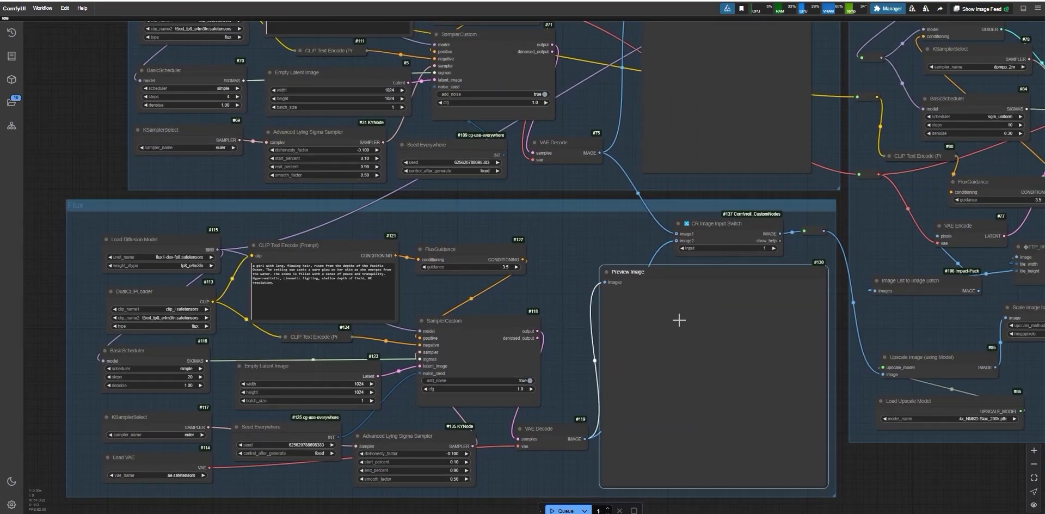
Examine the Enlarge group, including its samplers, upscale model, total-pixels scaling and tiling nodes, and how the input switches connect it
scroll(676, 321, down, 1)
scroll(686, 326, down, 1)
drag(806, 236, 462, 239)
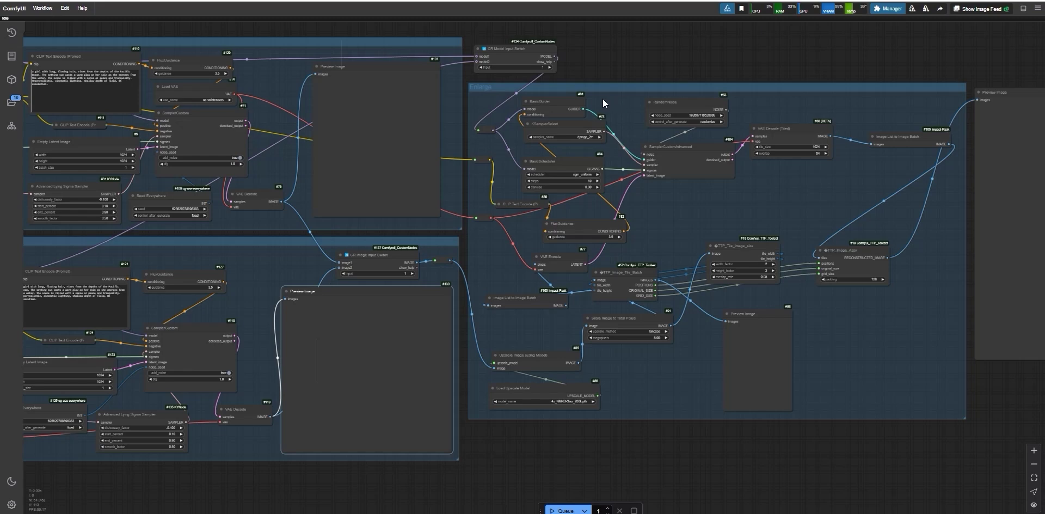
drag(603, 99, 439, 93)
scroll(361, 110, up, 2)
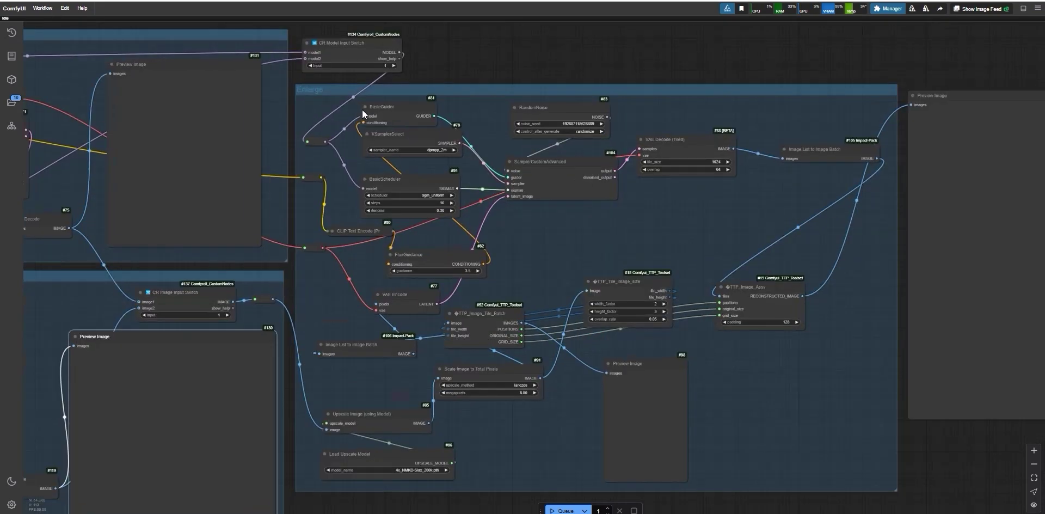
scroll(594, 176, down, 2)
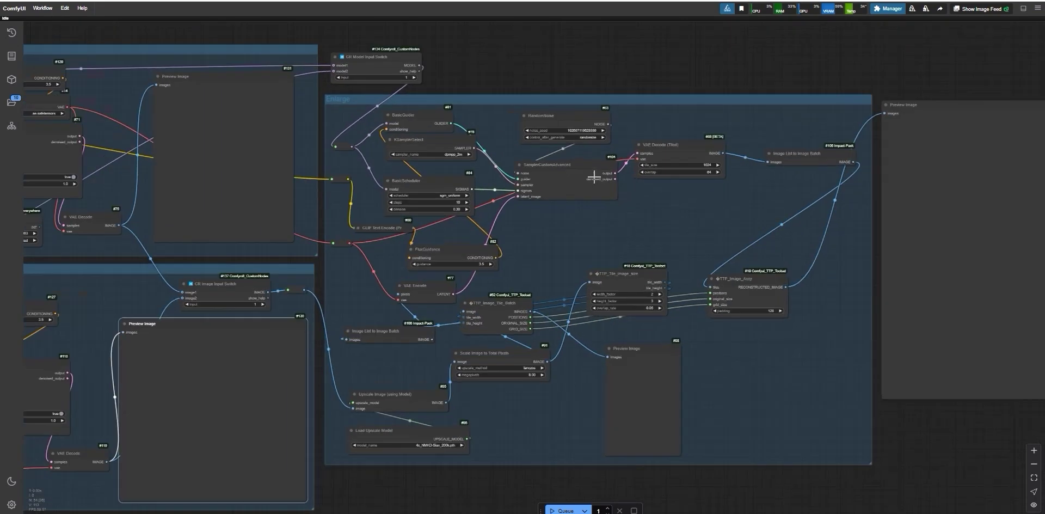
drag(501, 95, 512, 59)
scroll(602, 209, up, 1)
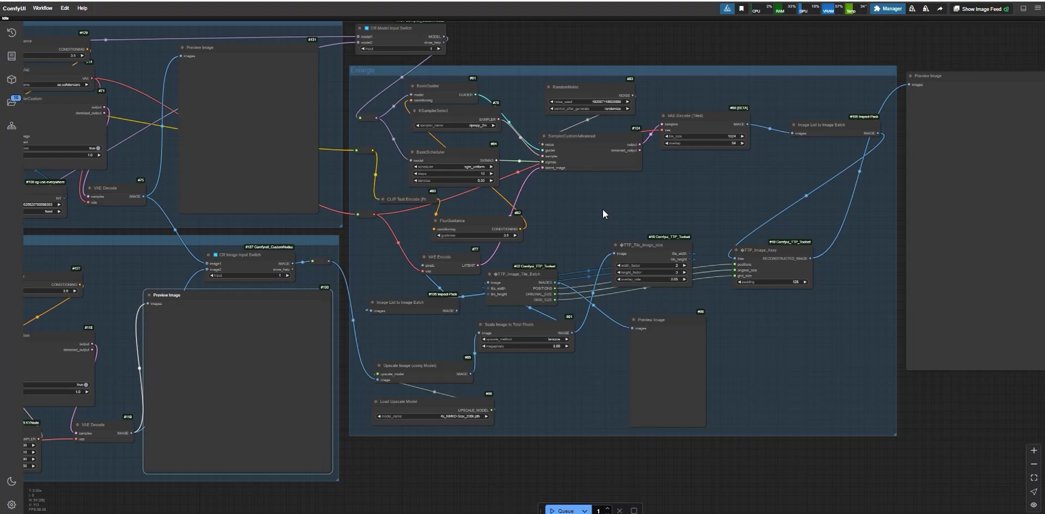
scroll(573, 341, up, 12)
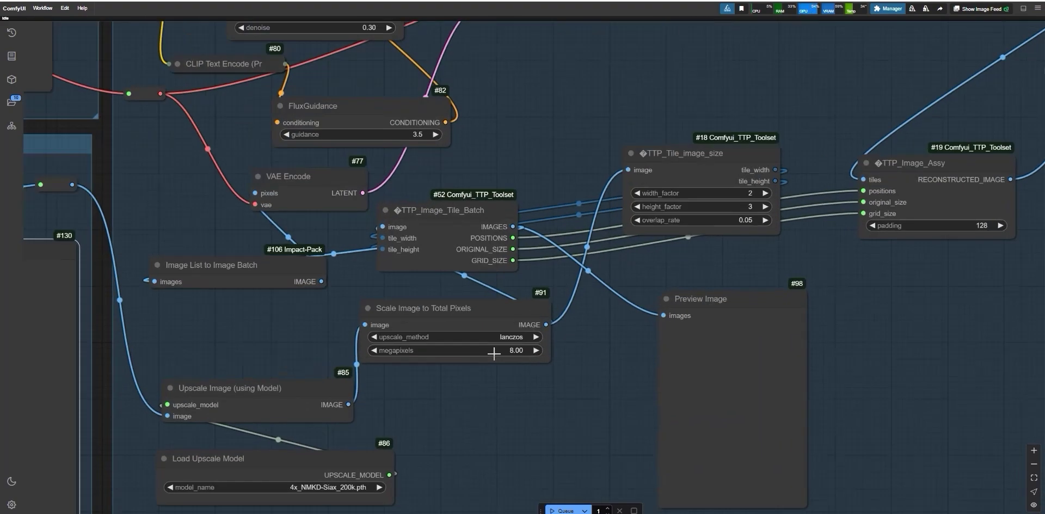
scroll(573, 340, down, 12)
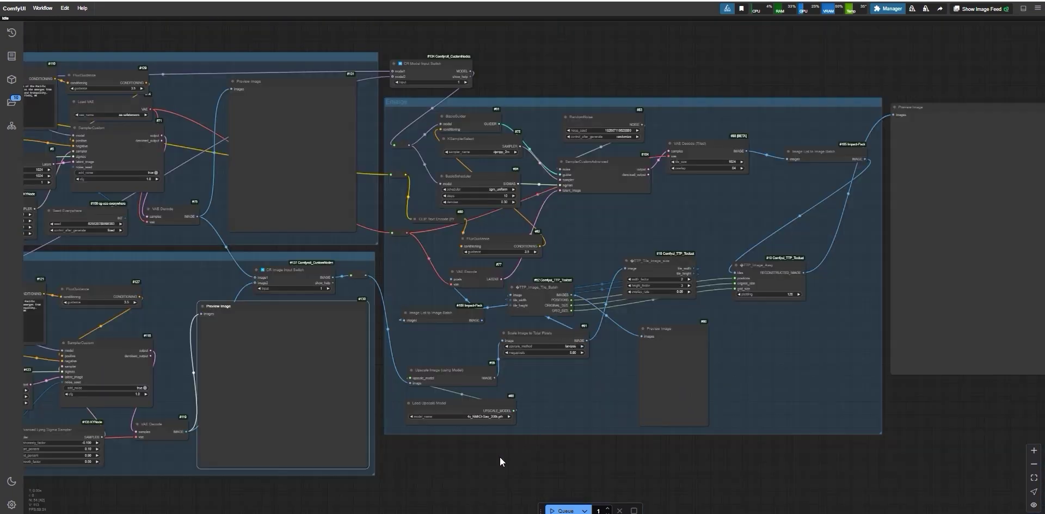
drag(344, 281, 565, 273)
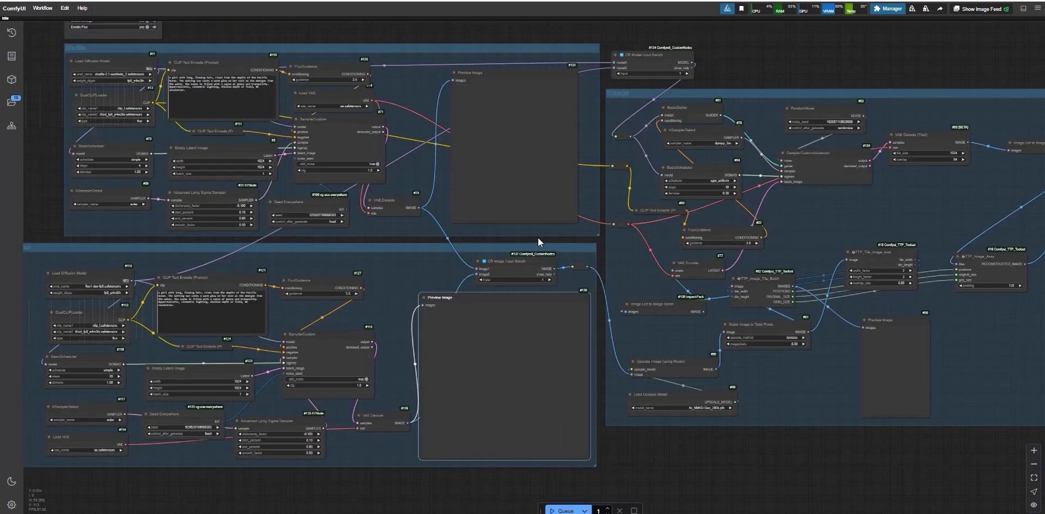
Set the CR Model Input Switch's input to 1 after following its links from the Shuttle and Flux model loaders
drag(538, 238, 594, 237)
click(116, 270)
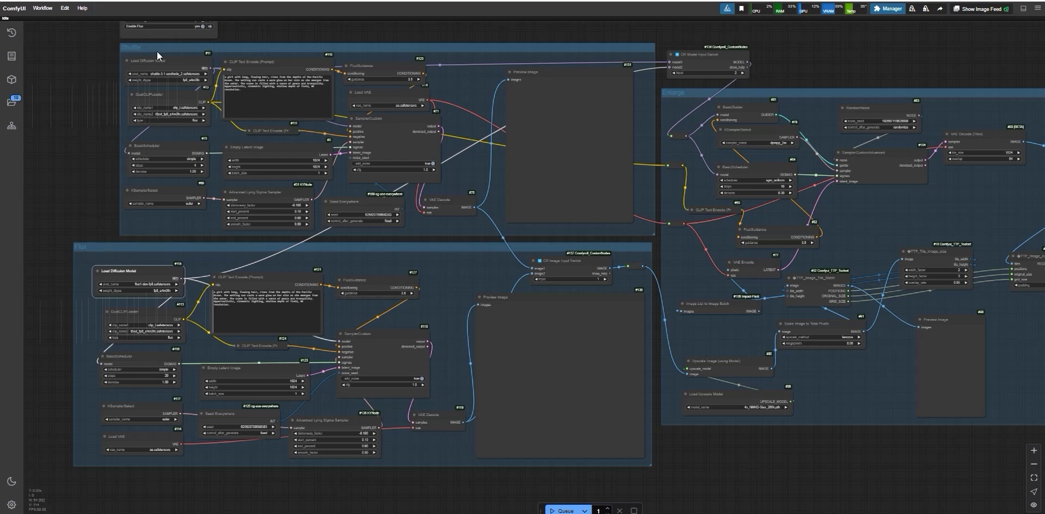
click(537, 106)
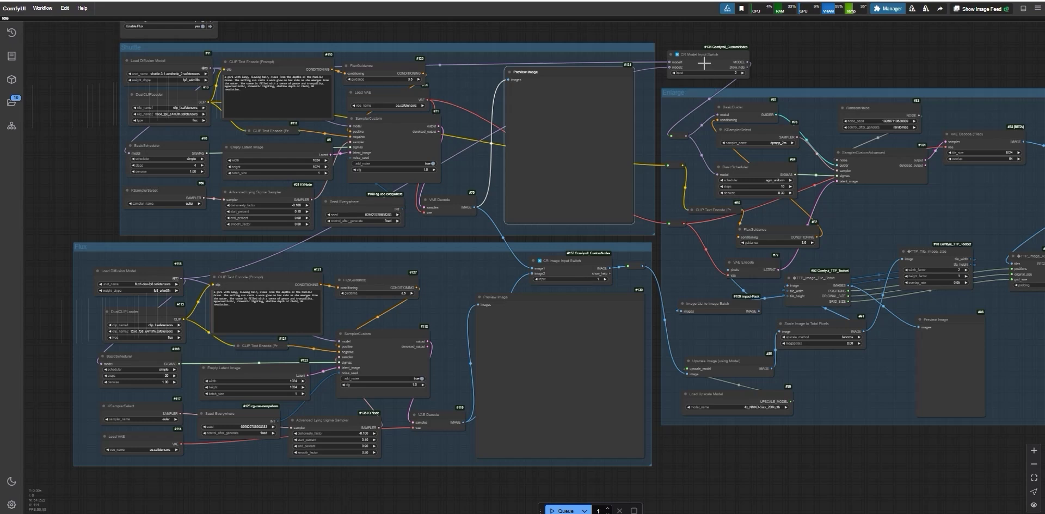
click(704, 60)
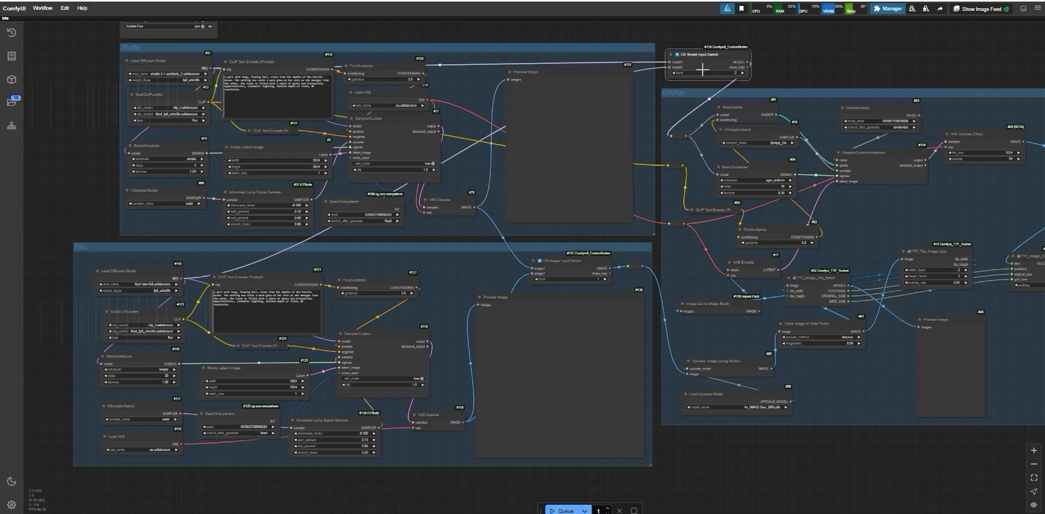
drag(797, 77, 678, 89)
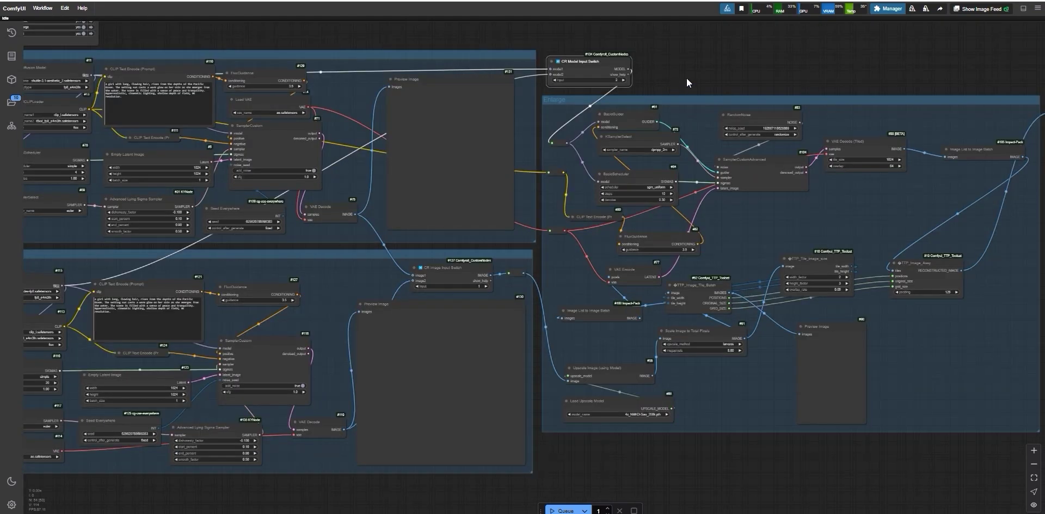
drag(655, 79, 705, 77)
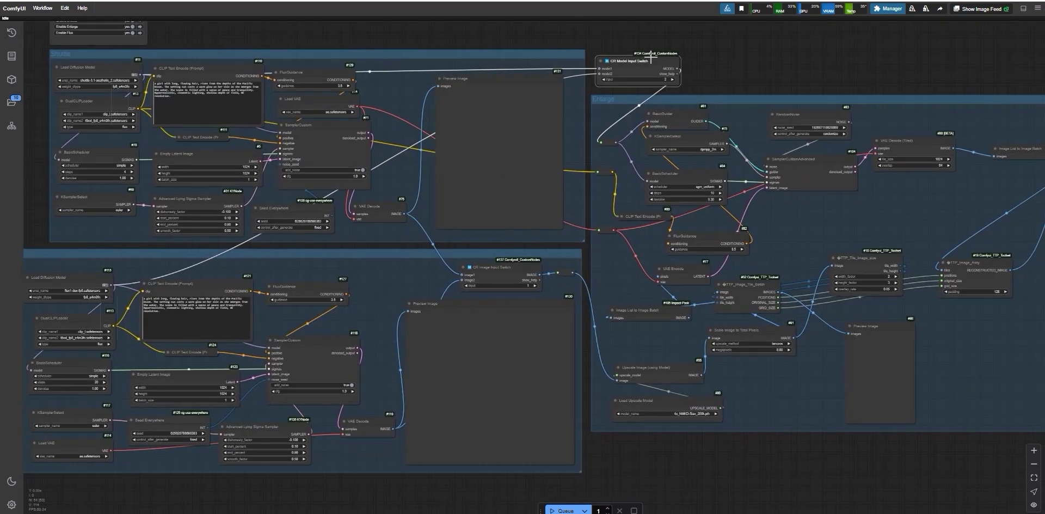
click(602, 80)
drag(720, 76, 767, 73)
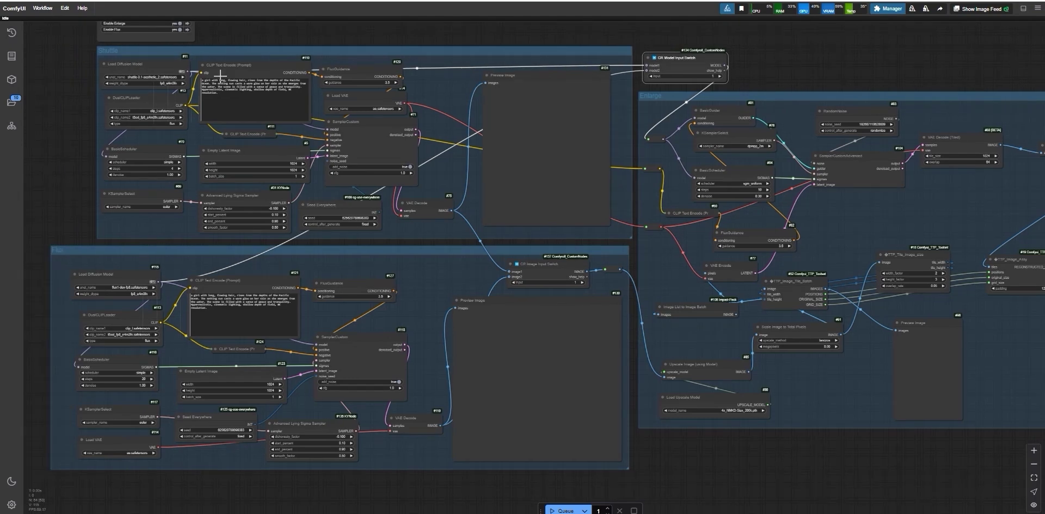
Examine the CR Image Input Switch and how it feeds the Shuttle or Flux image into the Enlarge group
scroll(153, 87, up, 1)
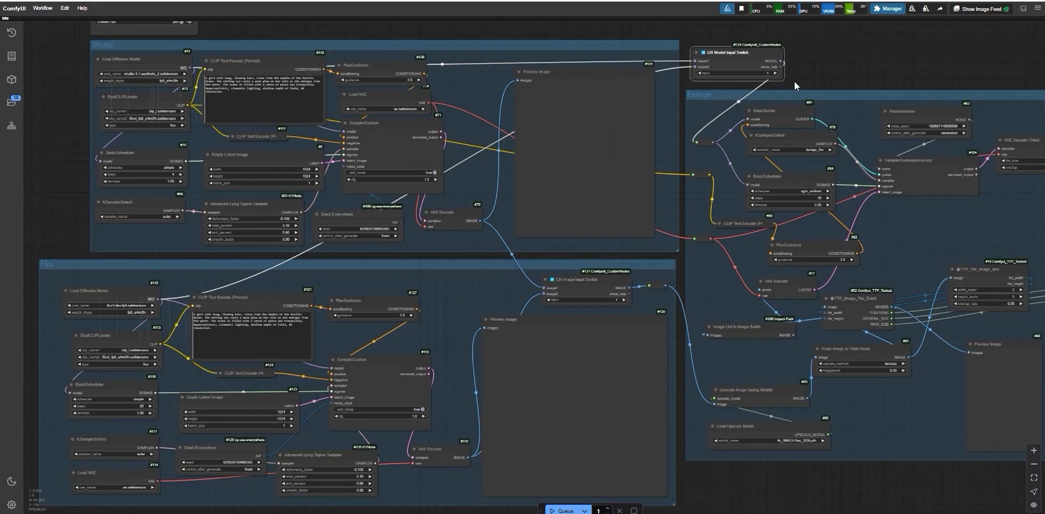
scroll(794, 81, down, 1)
scroll(575, 268, up, 6)
scroll(574, 268, down, 6)
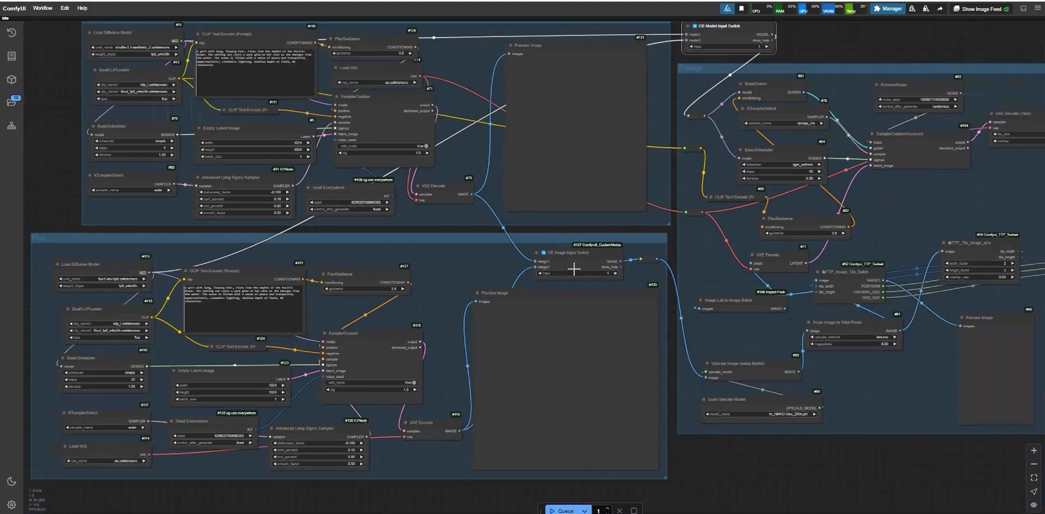
scroll(537, 260, up, 2)
scroll(251, 198, down, 2)
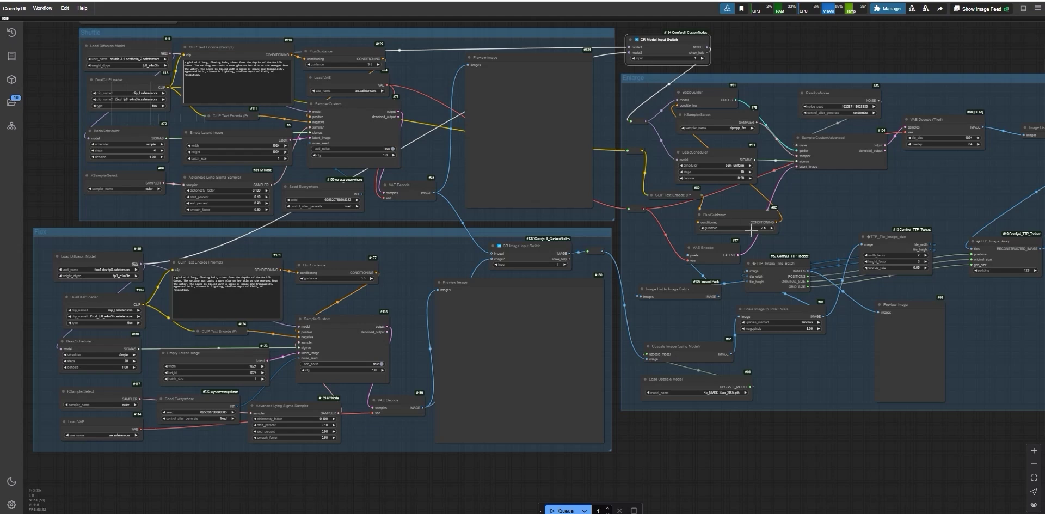
scroll(521, 266, up, 4)
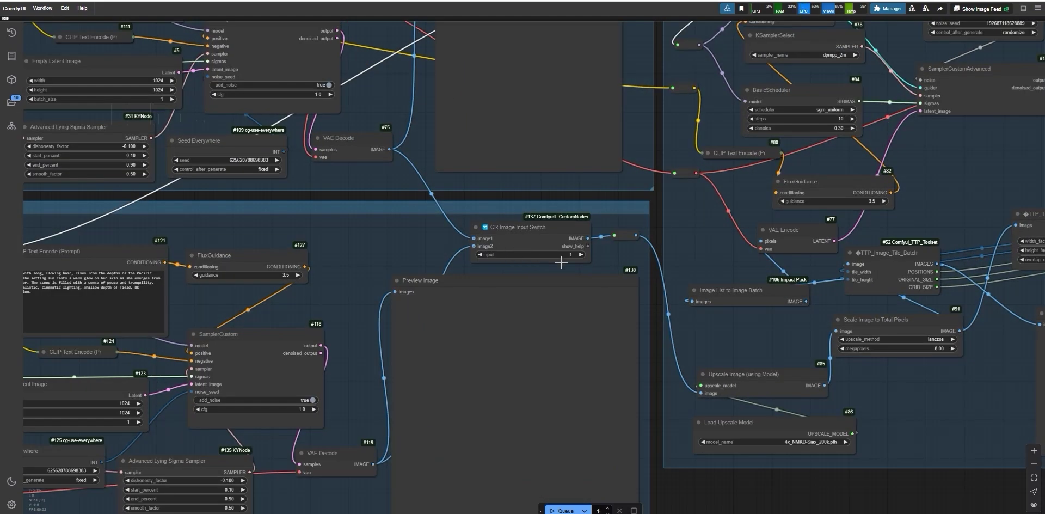
scroll(526, 245, down, 4)
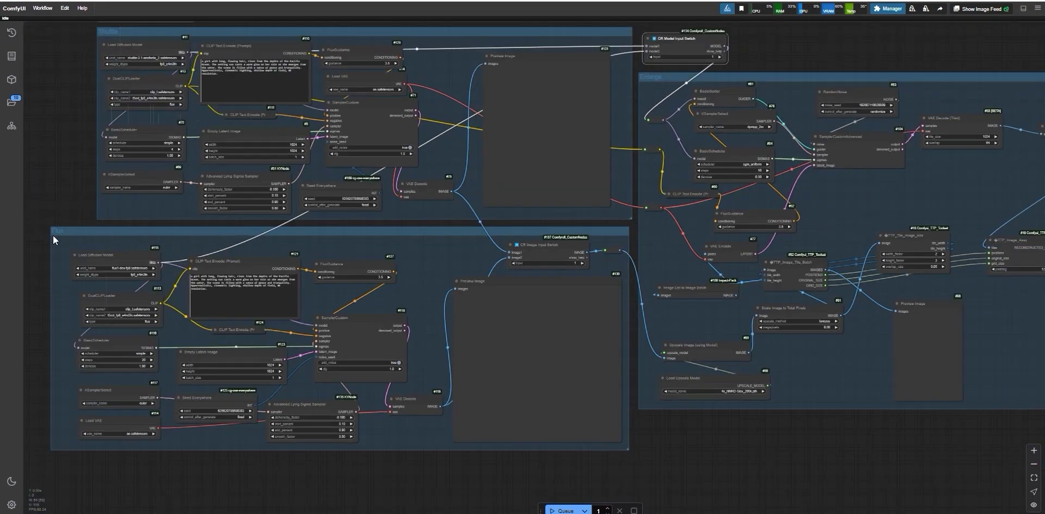
Compare the diffusion model and BasicScheduler steps in the Shuttle group with those in the Flux group
scroll(53, 235, up, 10)
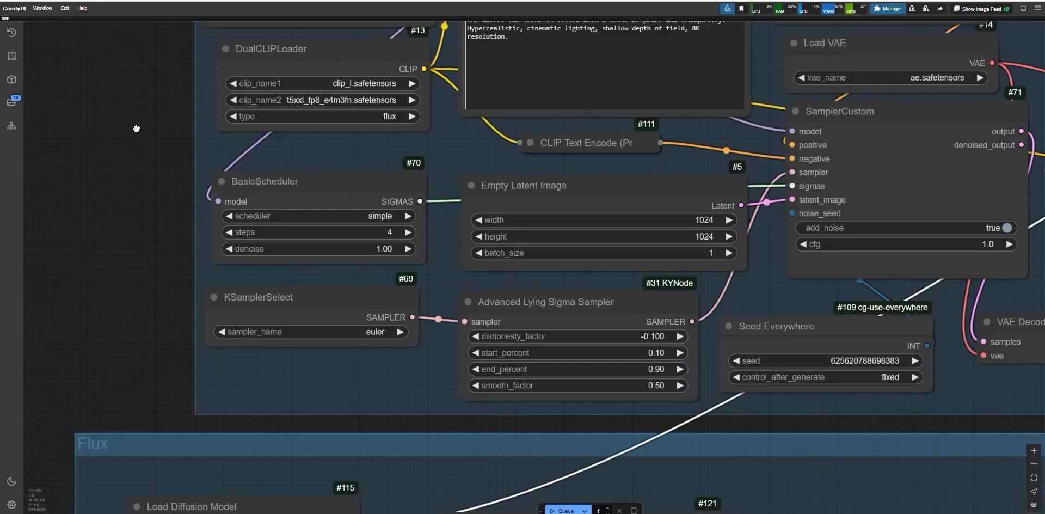
drag(136, 163, 122, 302)
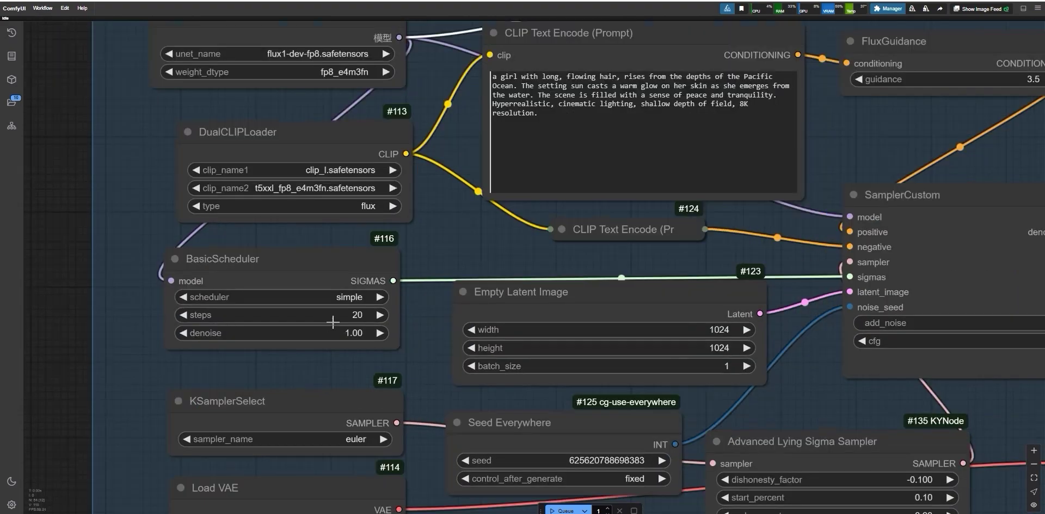
scroll(333, 321, down, 3)
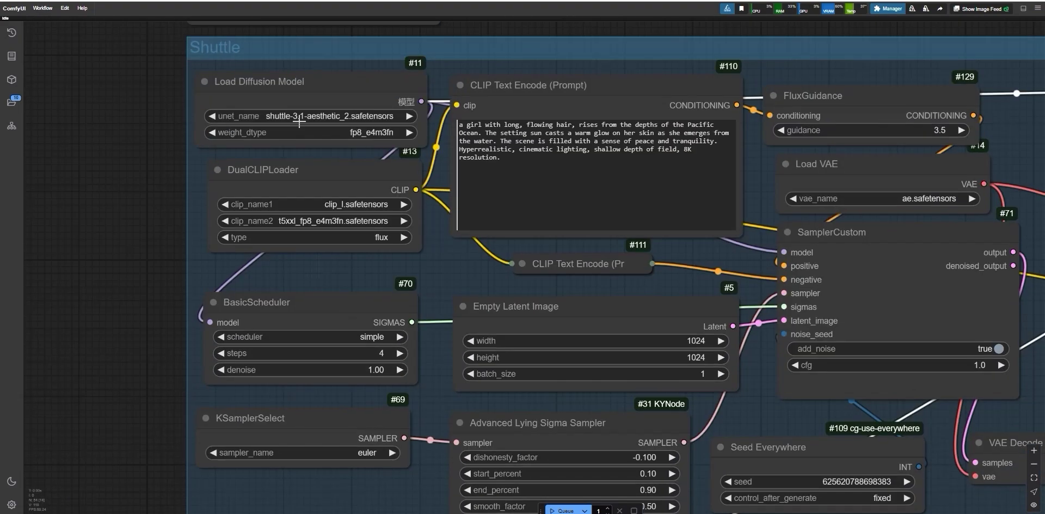
scroll(193, 177, down, 3)
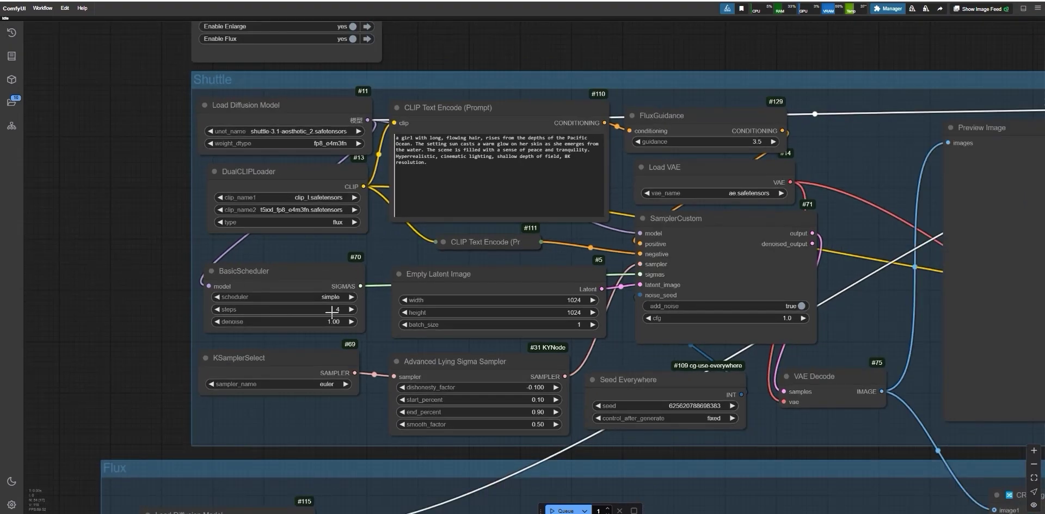
Disable the Enlarge group in the Fast Groups Bypasser, keeping Shuttle and Flux enabled
scroll(177, 286, down, 5)
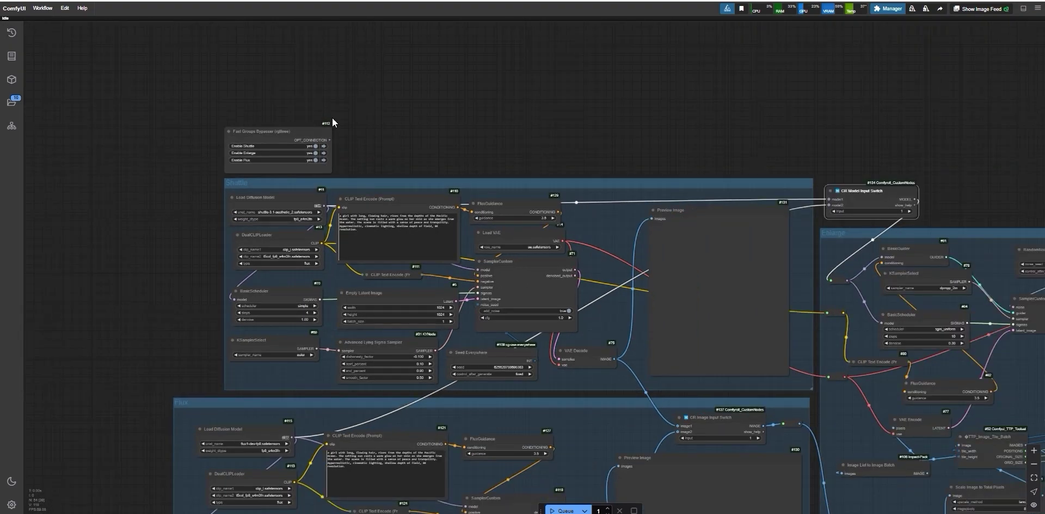
drag(647, 127, 385, 67)
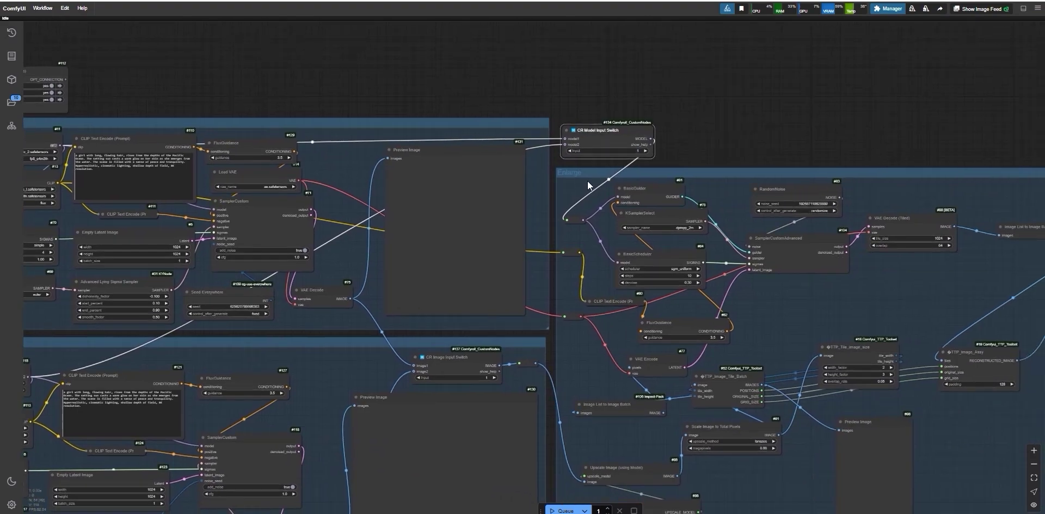
drag(349, 106, 638, 135)
scroll(425, 104, up, 4)
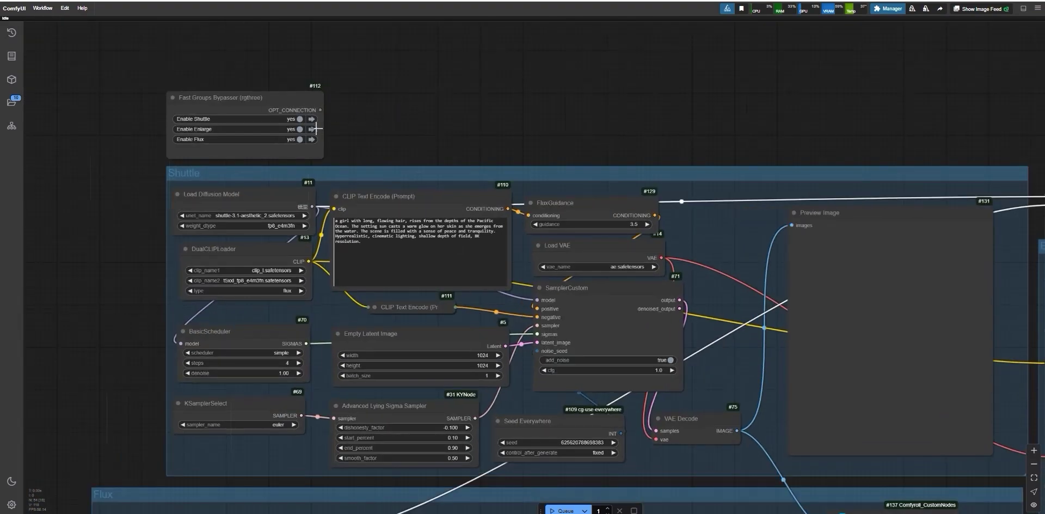
click(299, 129)
Review the text prompt in the Shuttle group and compare it with the prompt in the Flux group
scroll(250, 95, down, 4)
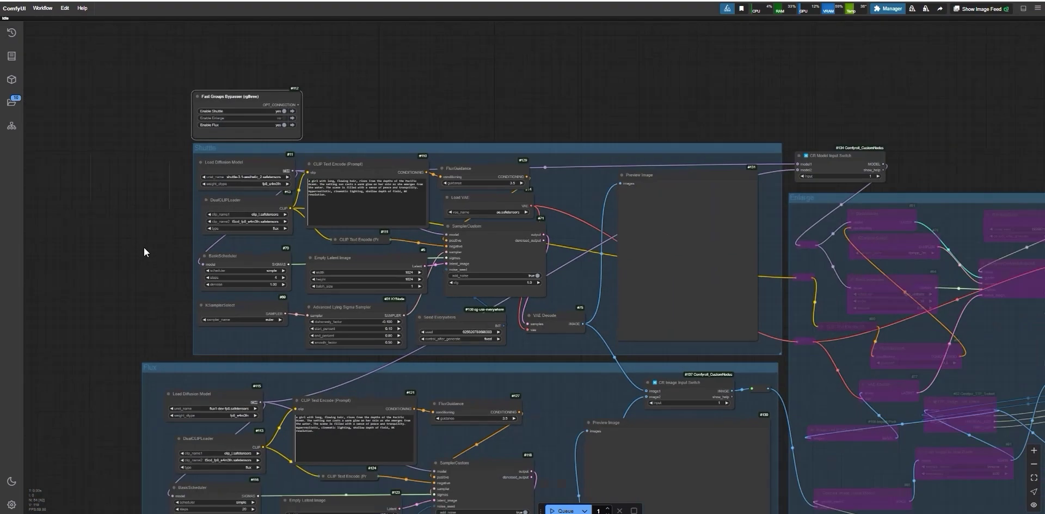
drag(144, 247, 172, 289)
scroll(366, 197, up, 7)
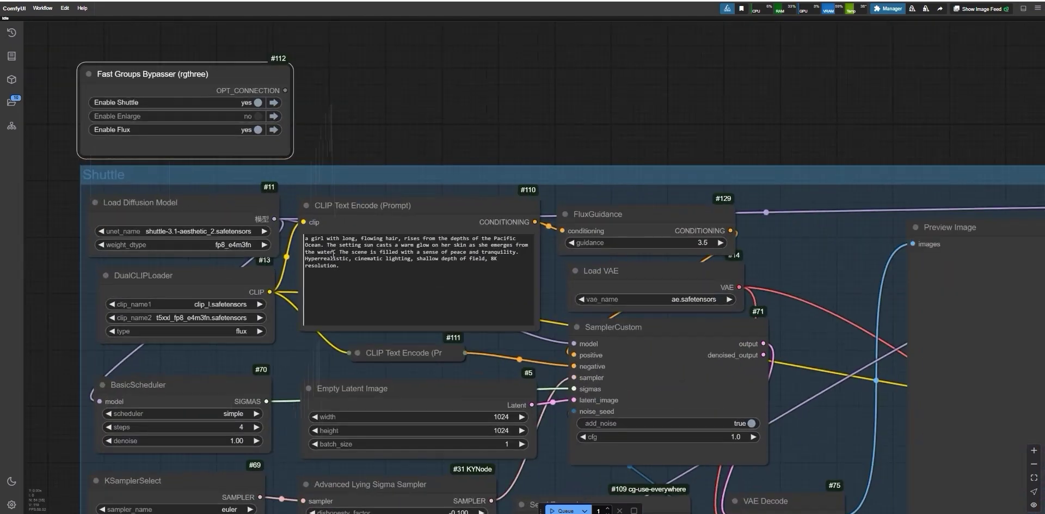
scroll(329, 256, up, 3)
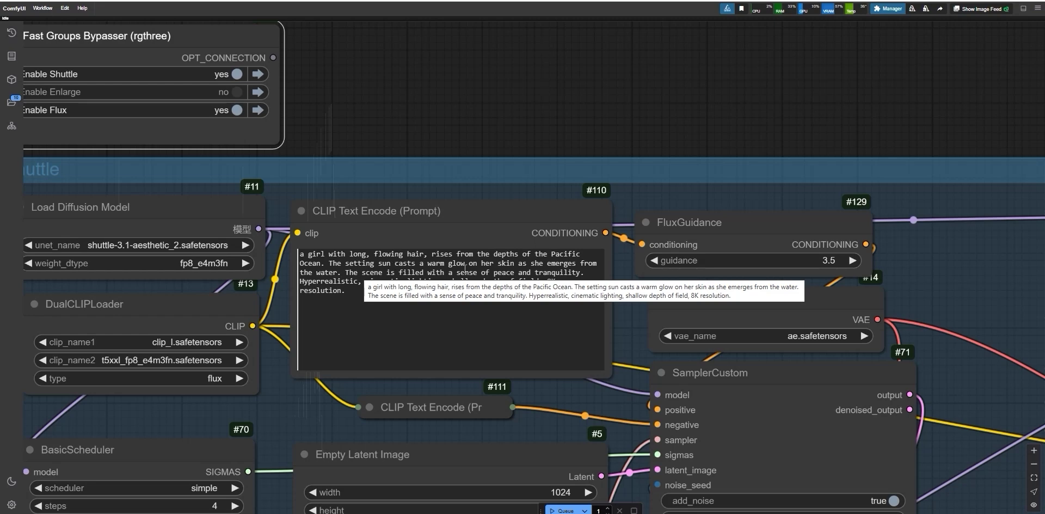
click(498, 297)
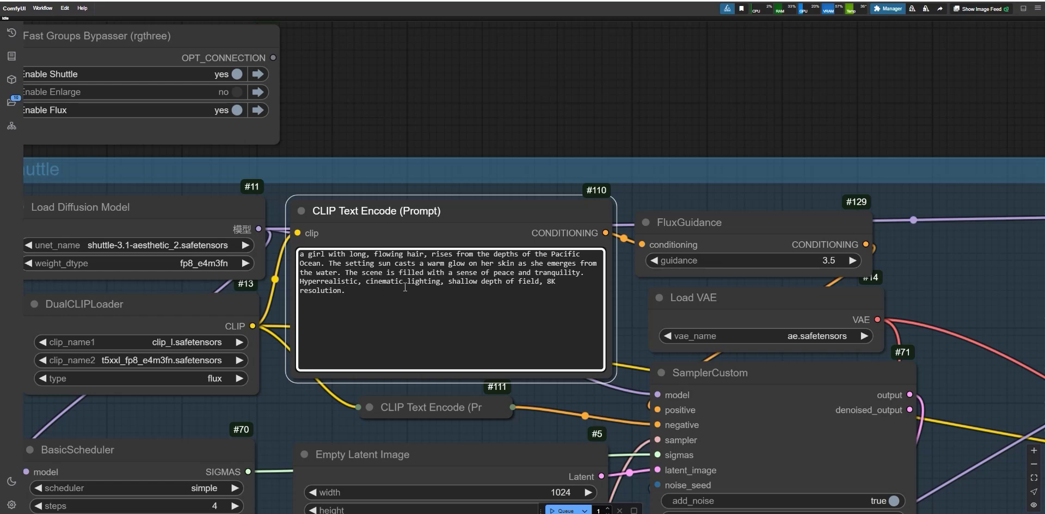
scroll(326, 260, down, 5)
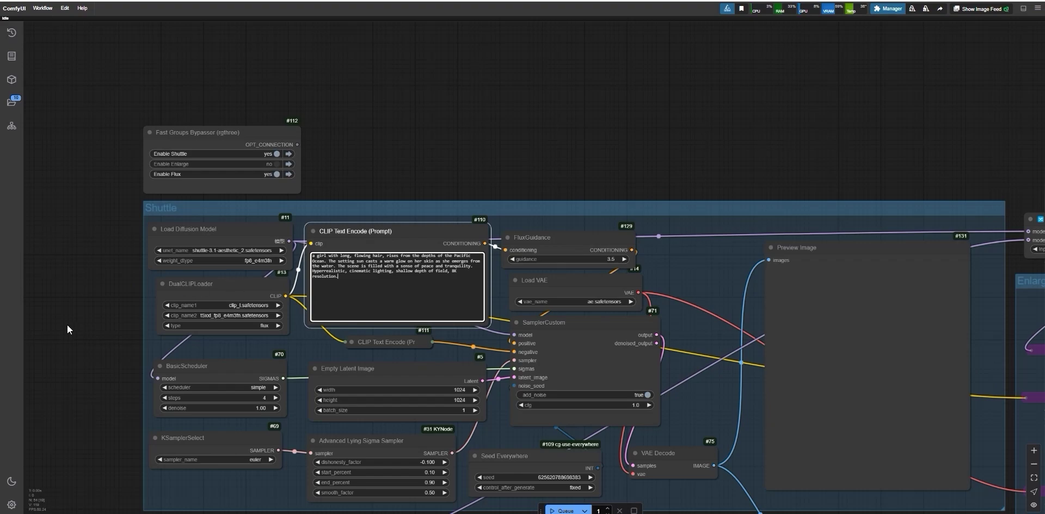
drag(67, 324, 99, 76)
drag(102, 197, 116, 159)
scroll(162, 259, up, 6)
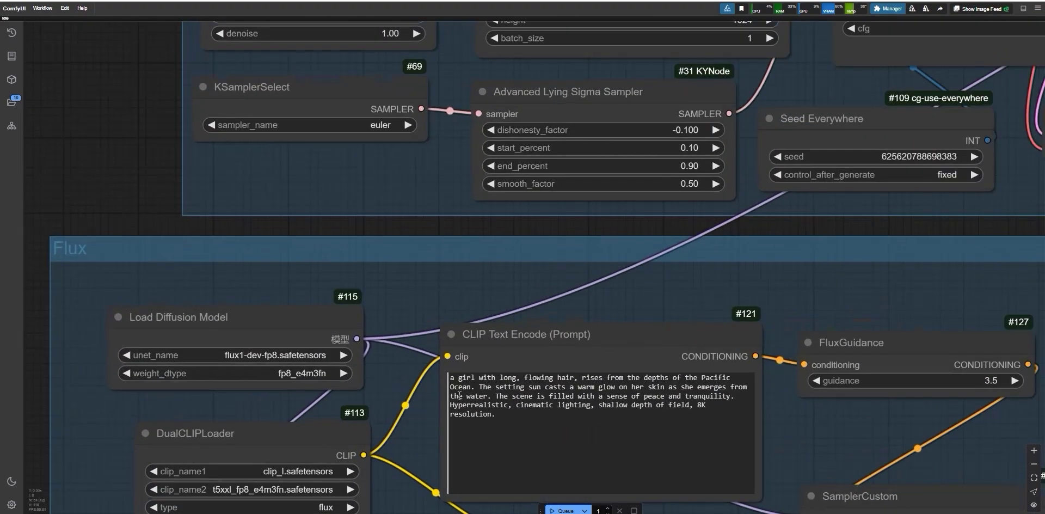
scroll(127, 189, down, 4)
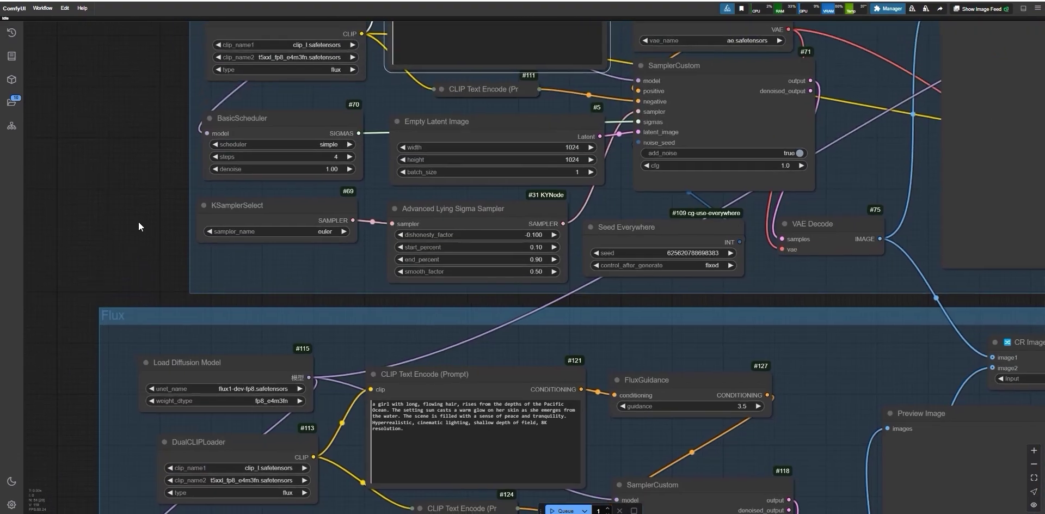
scroll(138, 221, down, 5)
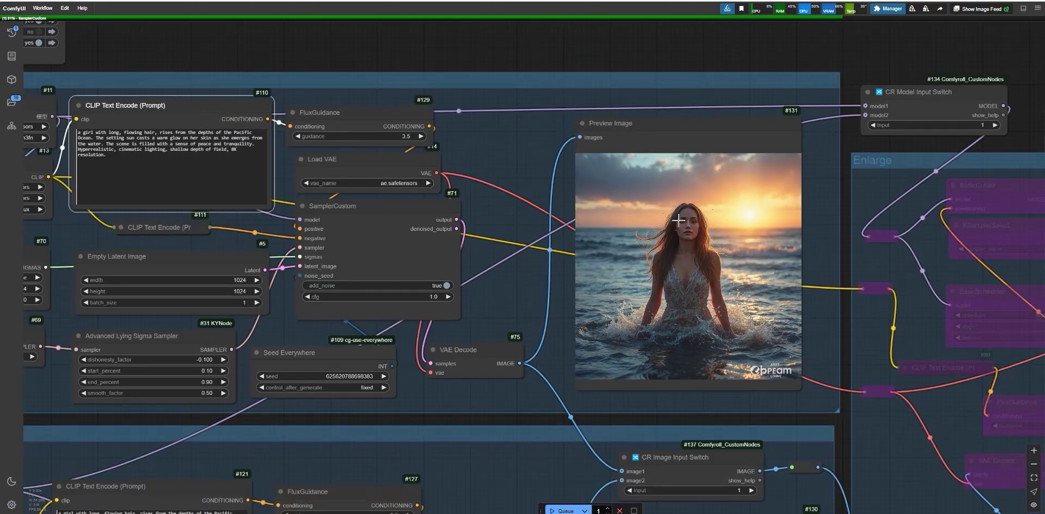
Run the workflow and examine the image generated in the Shuttle group's preview
scroll(870, 226, down, 2)
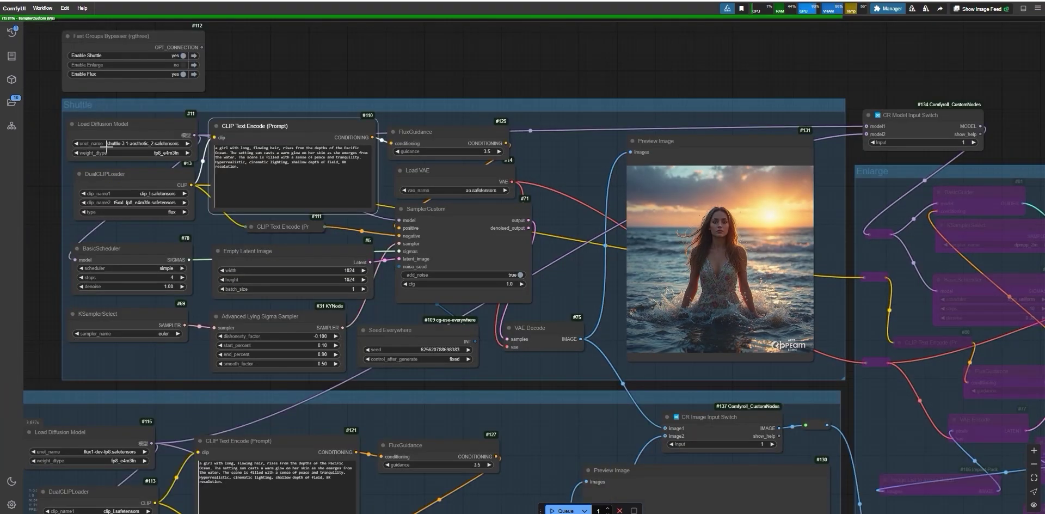
scroll(649, 275, up, 6)
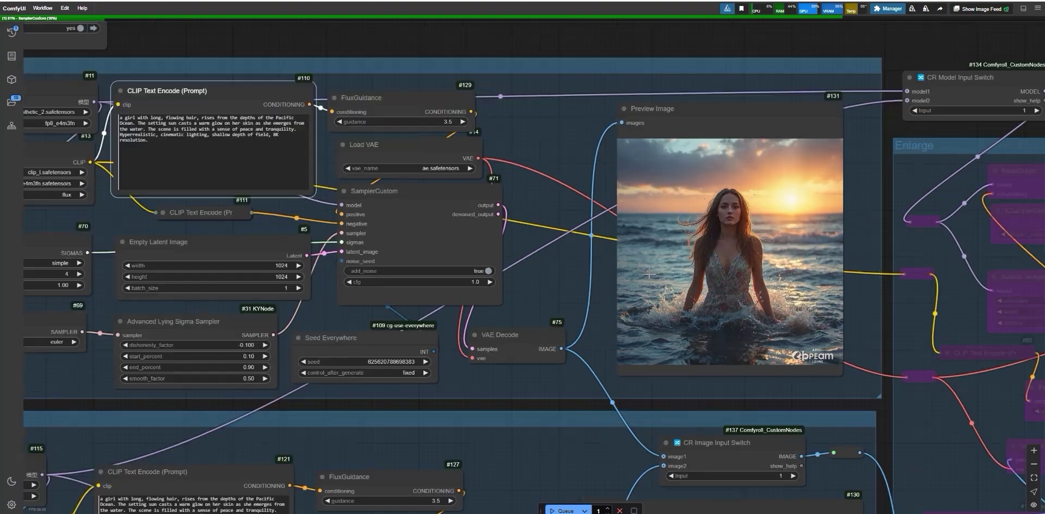
scroll(649, 275, down, 3)
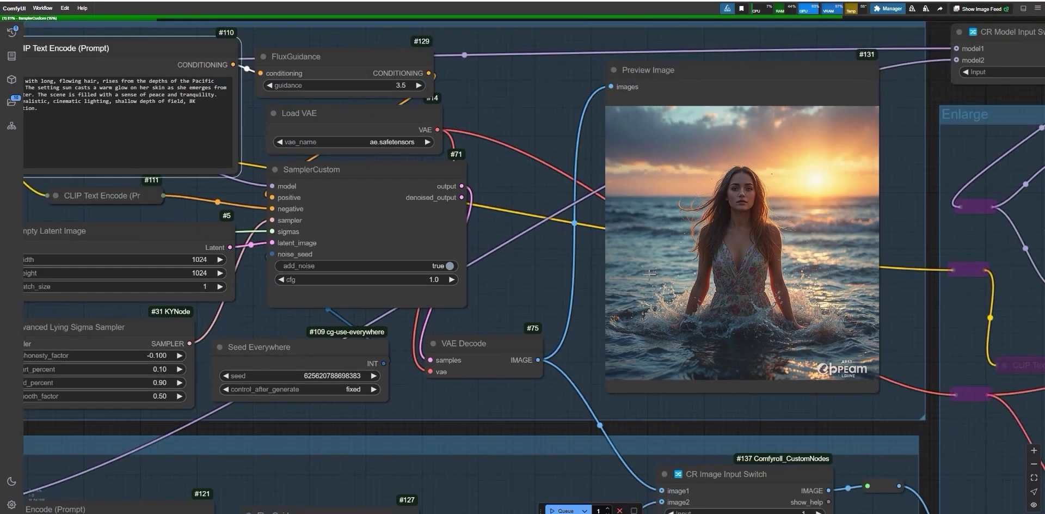
scroll(650, 274, down, 5)
scroll(649, 274, down, 1)
drag(76, 314, 84, 203)
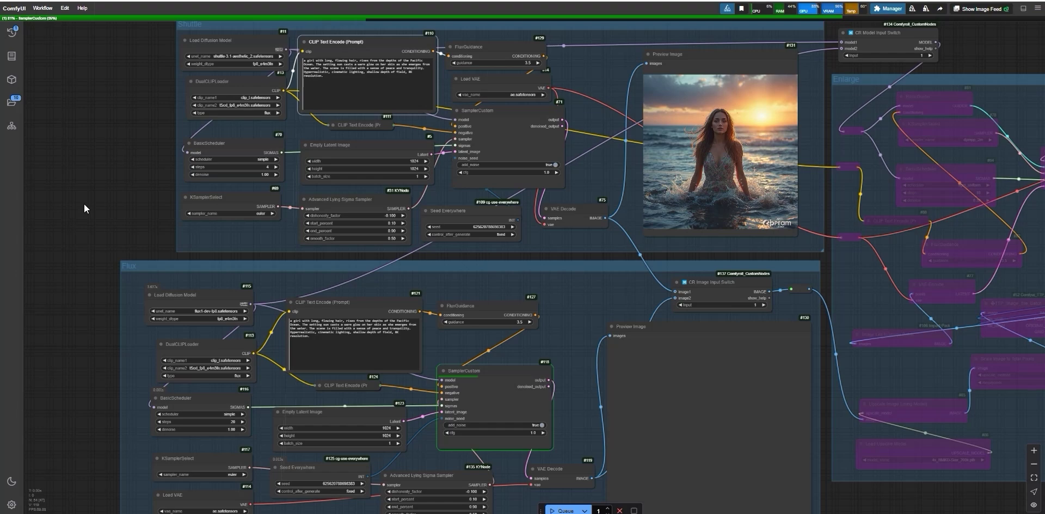
Check the run times in the queue history and inspect the Shuttle group's generated image up close
click(14, 34)
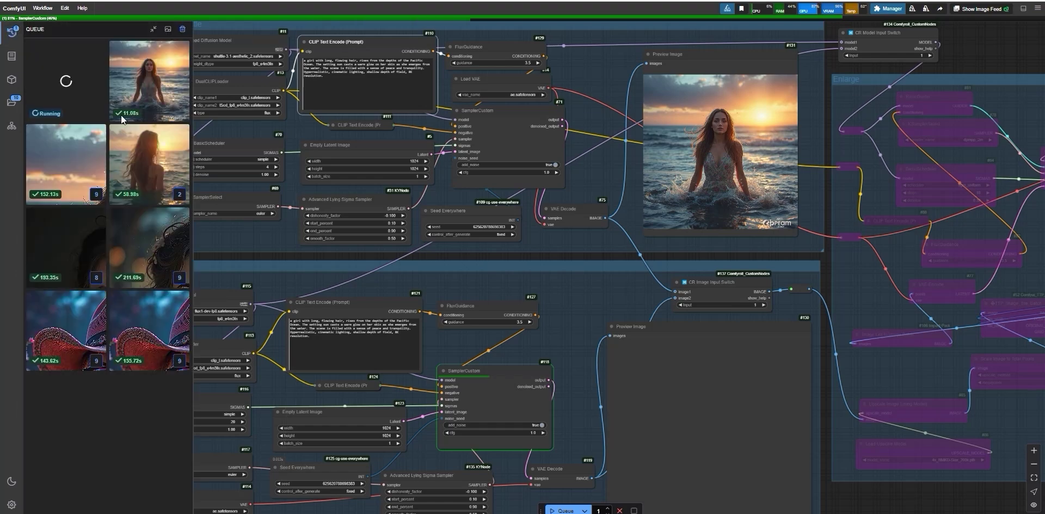
scroll(576, 244, up, 6)
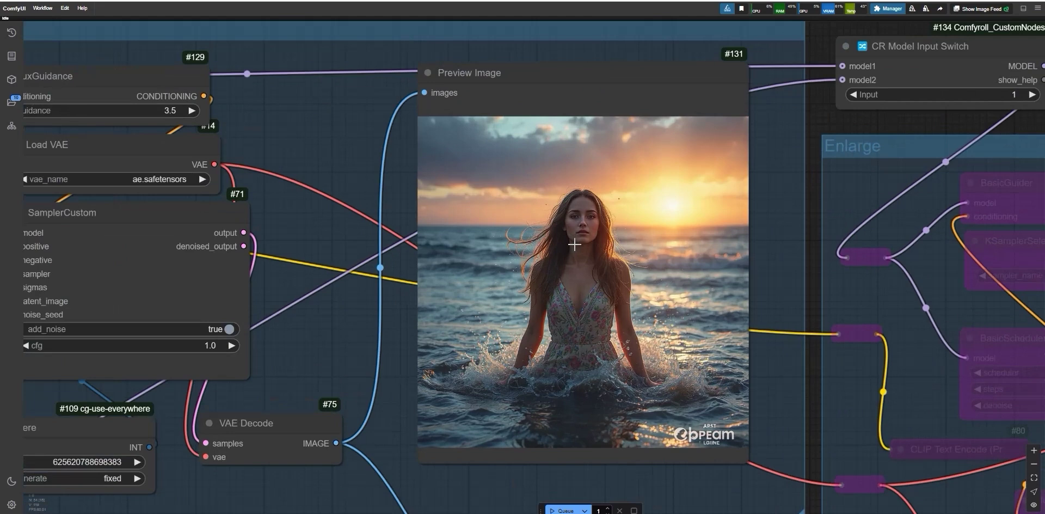
scroll(574, 244, up, 3)
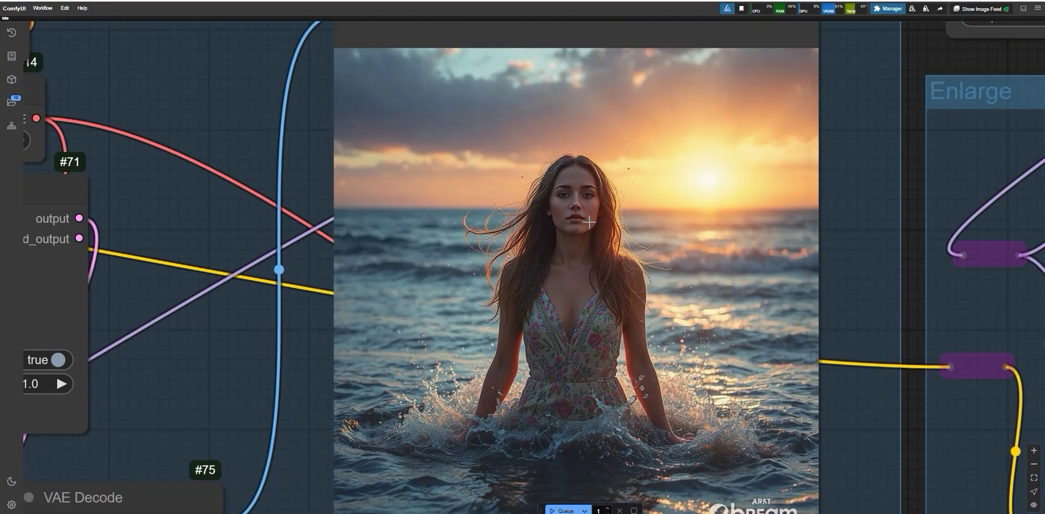
scroll(589, 222, down, 4)
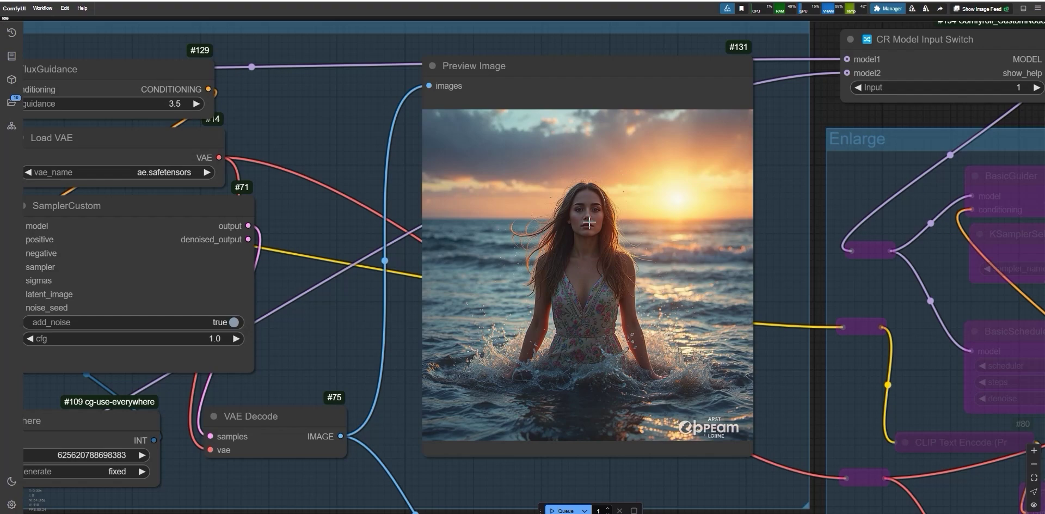
scroll(589, 222, down, 2)
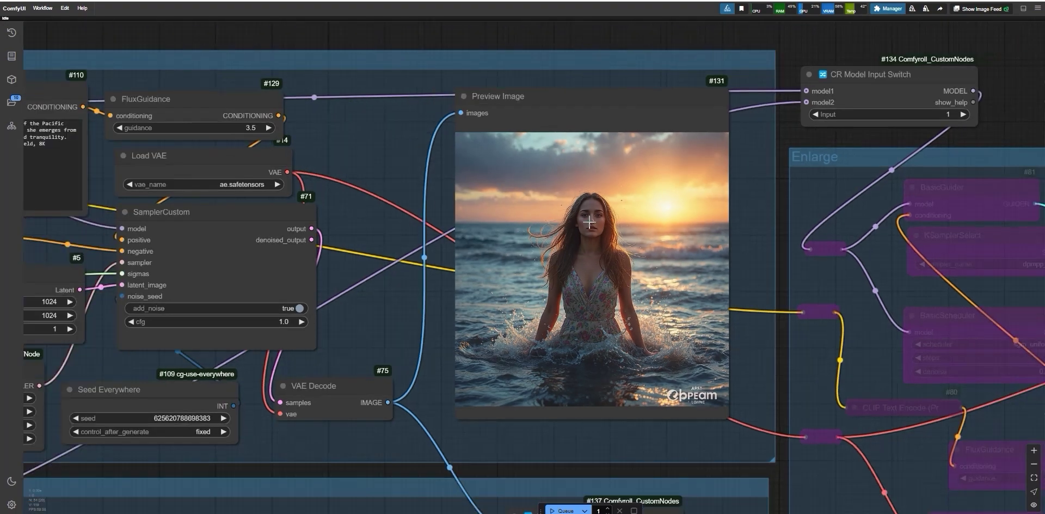
scroll(705, 441, down, 4)
drag(705, 441, 700, 410)
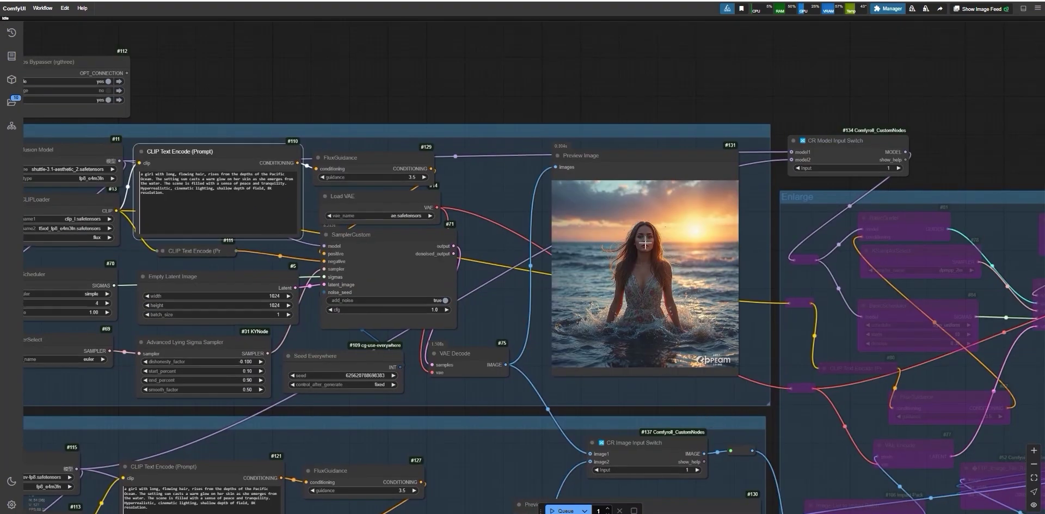
Examine the Shuttle group's image of the woman in the ocean up close and compare it with the Flux group's image
scroll(675, 292, up, 4)
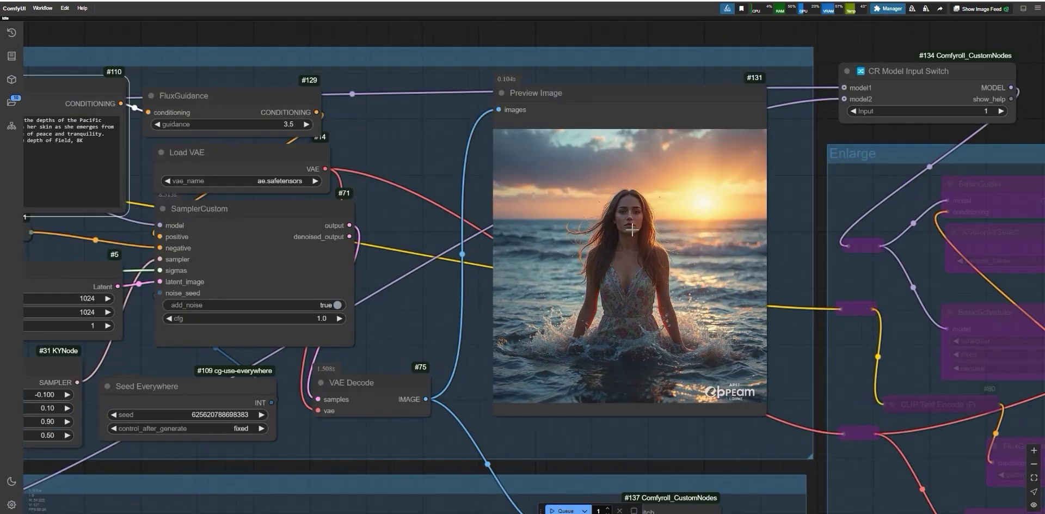
scroll(632, 230, up, 4)
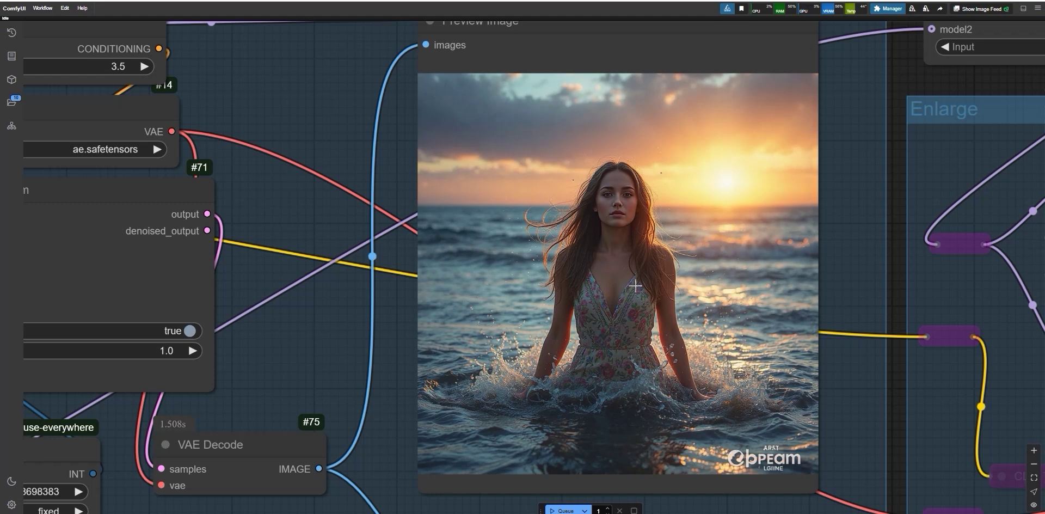
scroll(635, 286, down, 9)
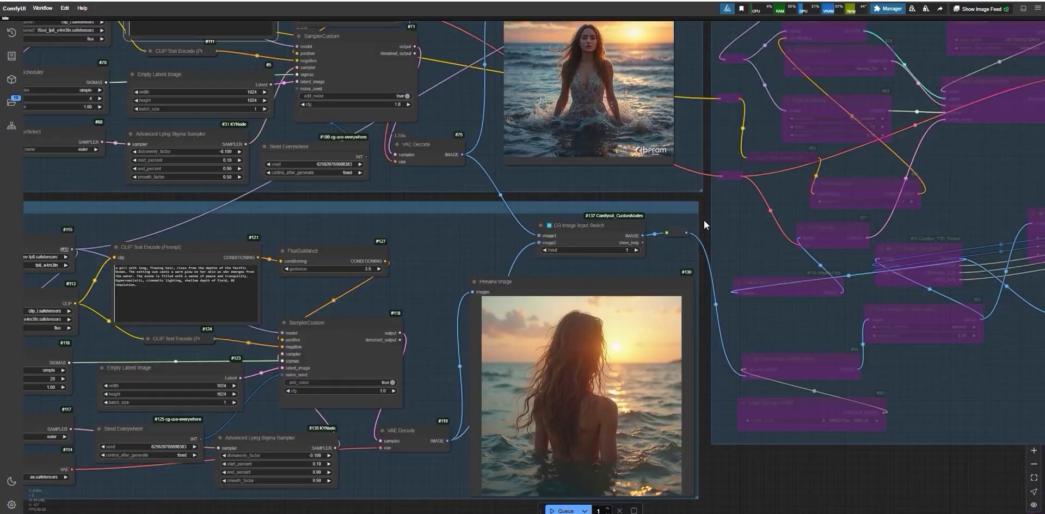
scroll(655, 358, up, 5)
scroll(599, 338, down, 5)
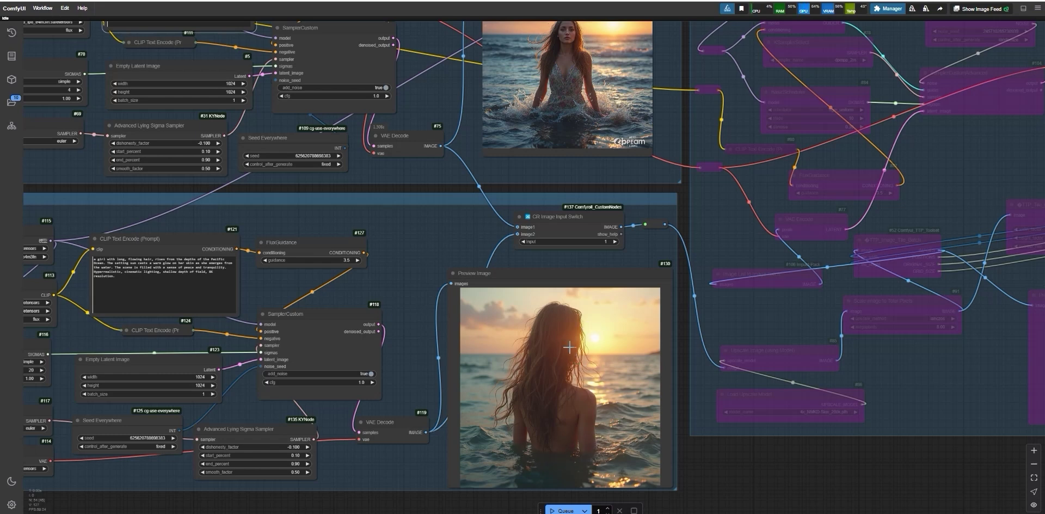
scroll(581, 338, down, 1)
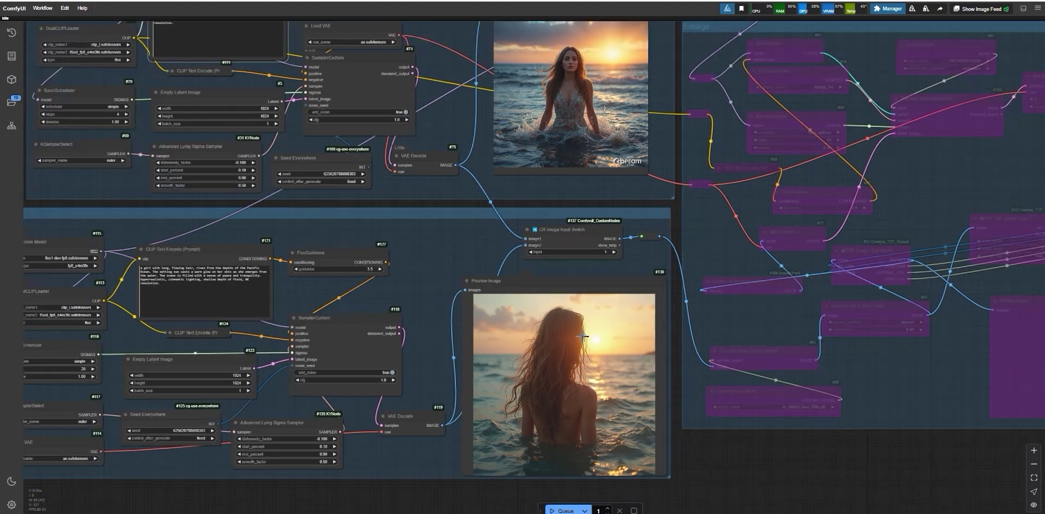
scroll(583, 336, up, 5)
scroll(569, 320, down, 3)
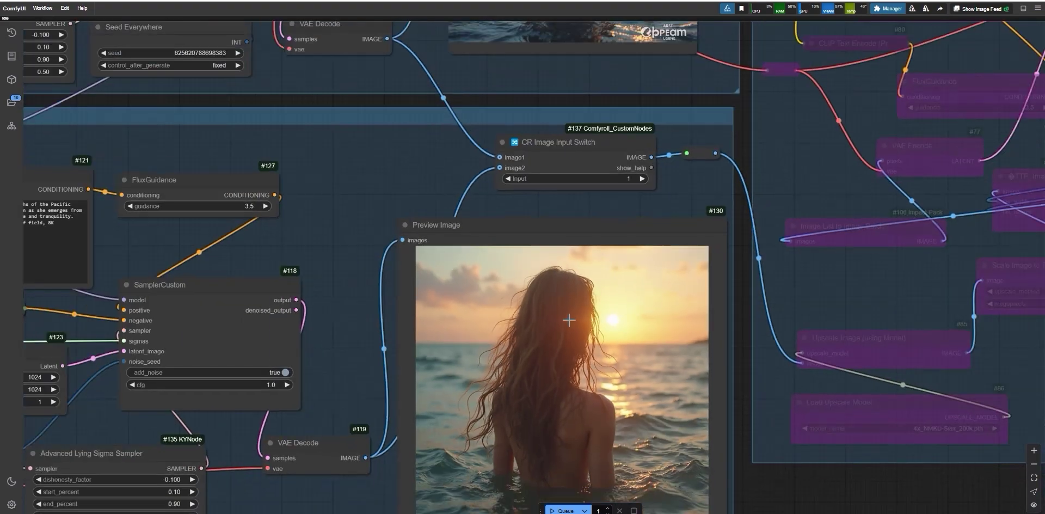
Return to the Shuttle group's ocean image and inspect the details of the face, dress and water
scroll(569, 320, down, 4)
drag(700, 206, 690, 362)
scroll(621, 168, up, 4)
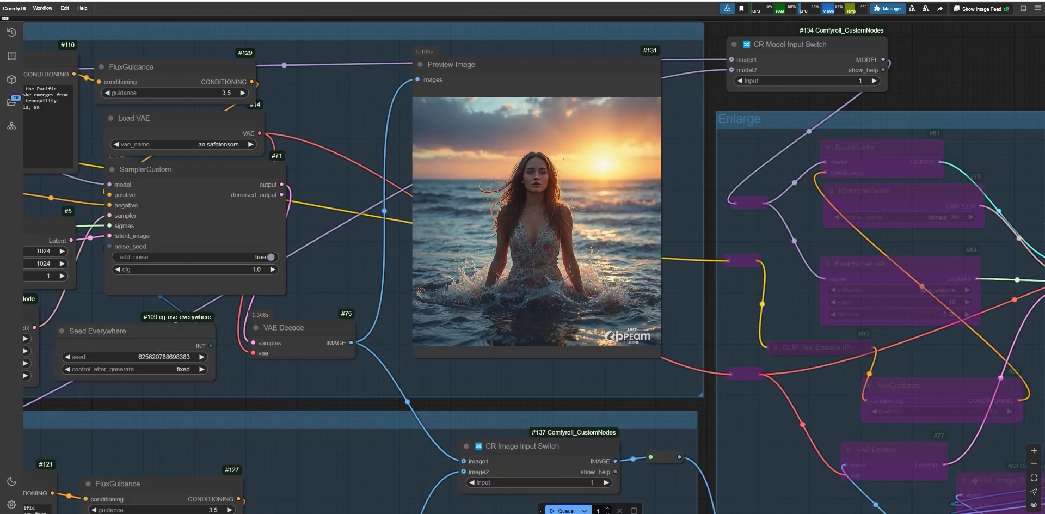
scroll(551, 339, up, 2)
scroll(592, 351, down, 7)
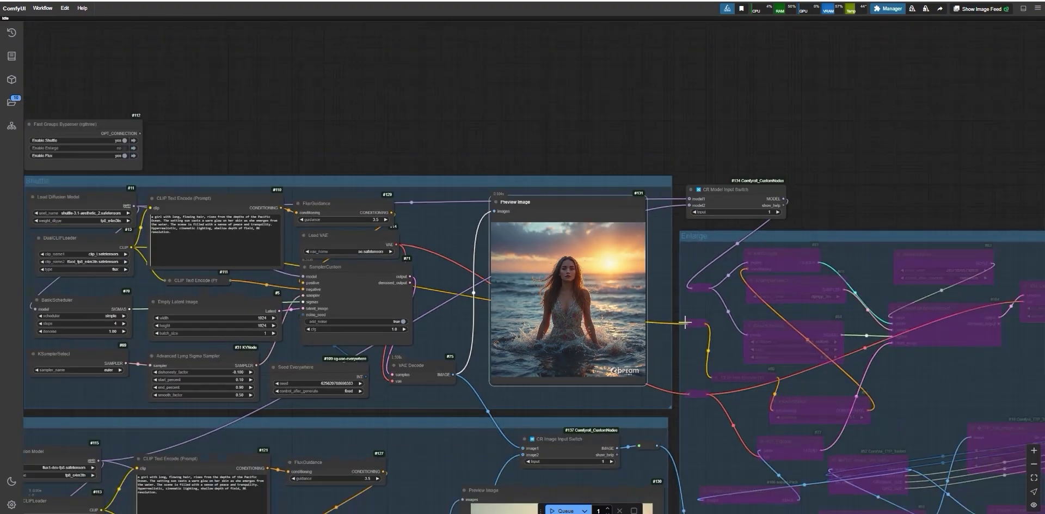
drag(671, 345, 693, 272)
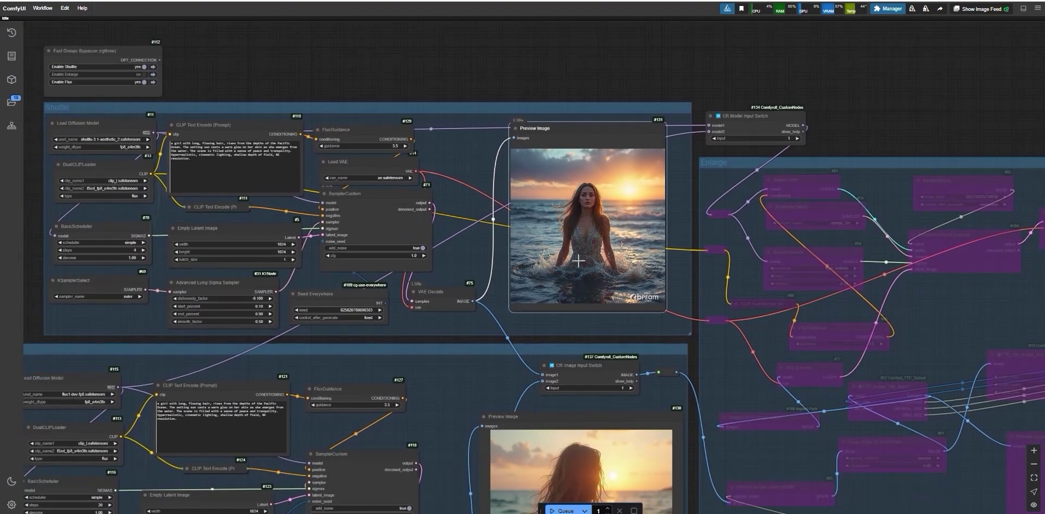
scroll(583, 195, up, 5)
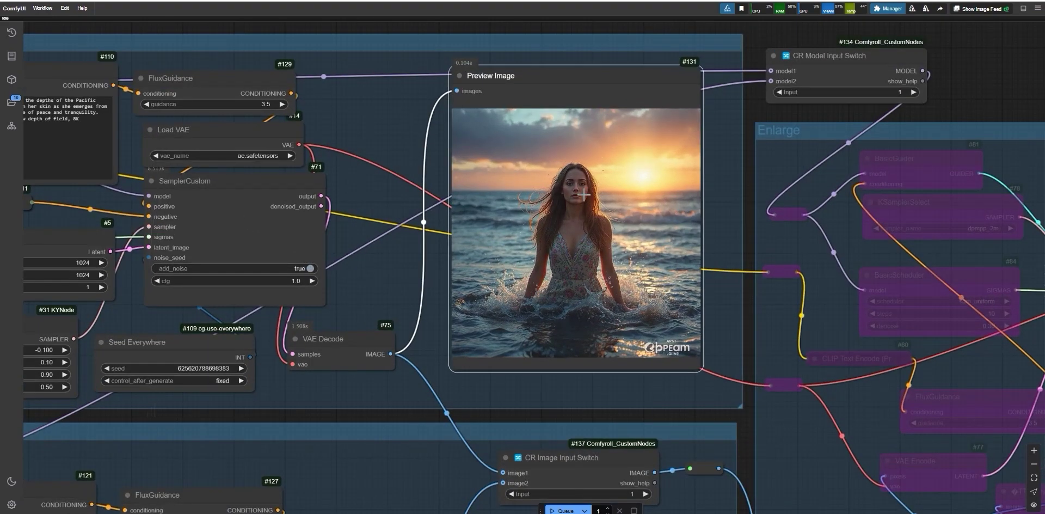
scroll(724, 466, down, 3)
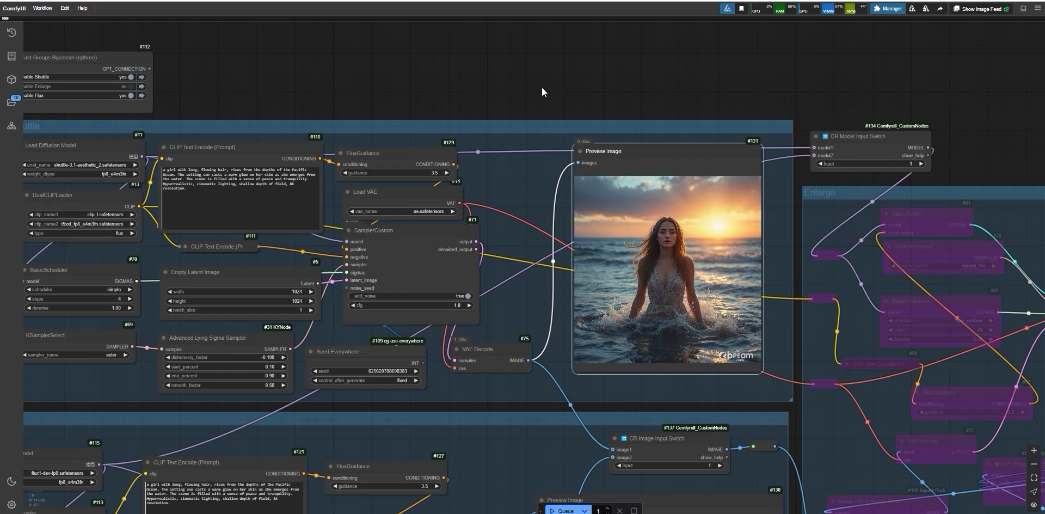
Enable the Enlarge group and disable the Flux group in the Fast Groups Bypasser
scroll(541, 87, down, 1)
click(168, 87)
click(168, 95)
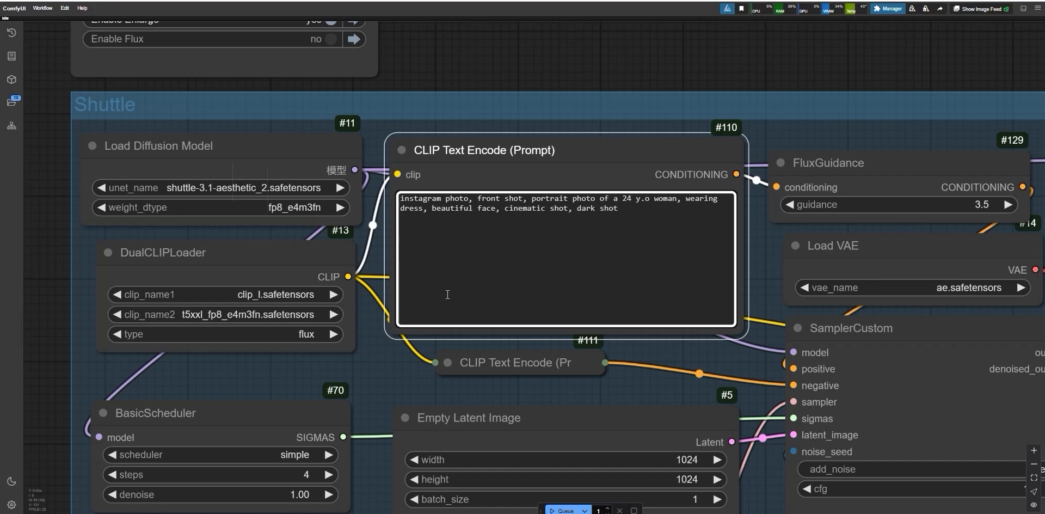
Replace "cinematic shot, dark shot" with "realistic image" in the Shuttle group's prompt, and select the whole prompt for copying
key(ctrl+shift+Left)
key(ctrl+shift+Left)
key(ctrl+shift+Left)
key(ctrl+shift+Left)
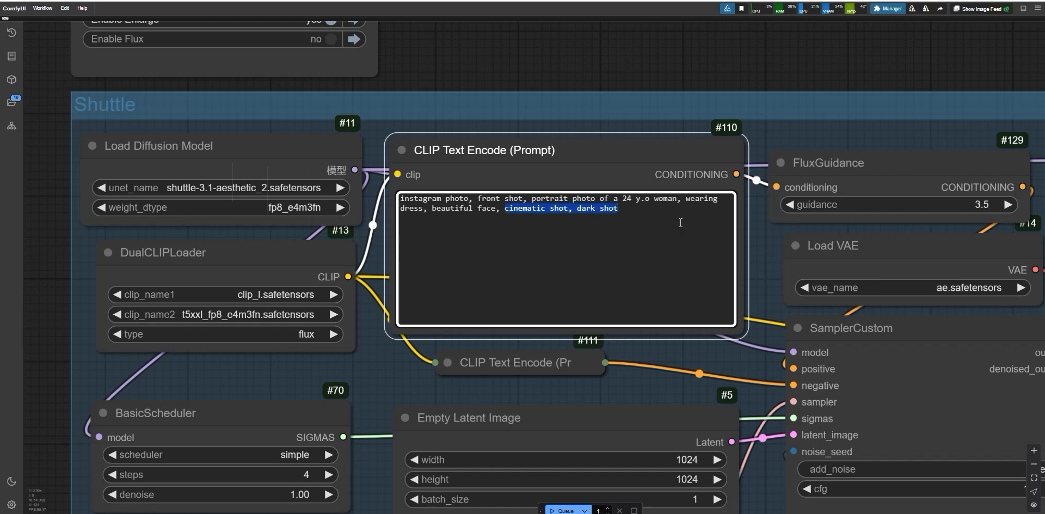
key(BackSpace)
text(realis)
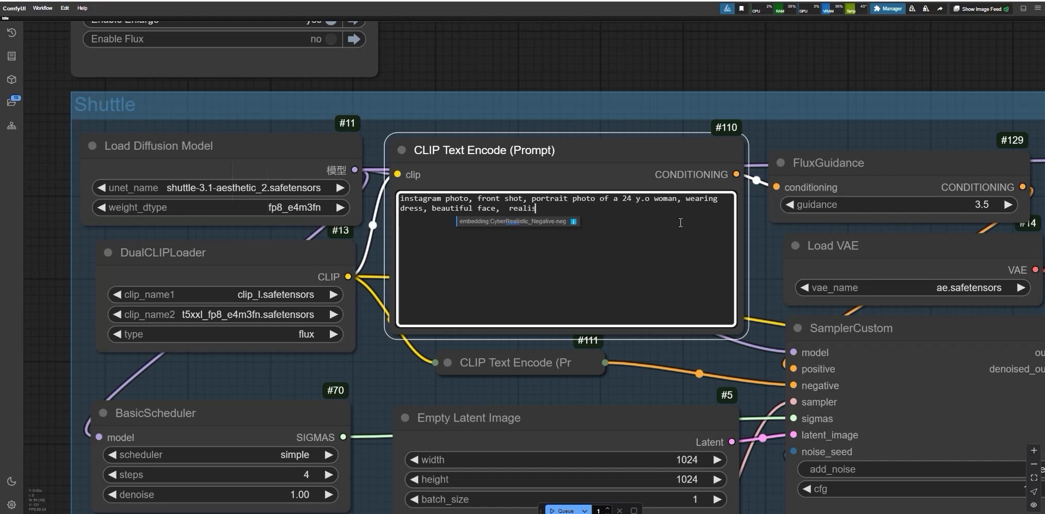
text(tic image)
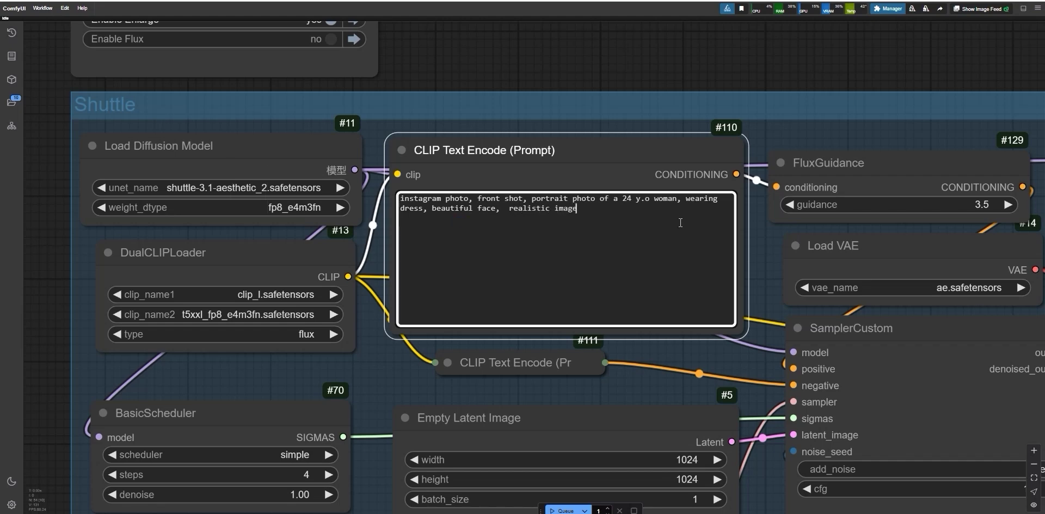
key(ctrl+a)
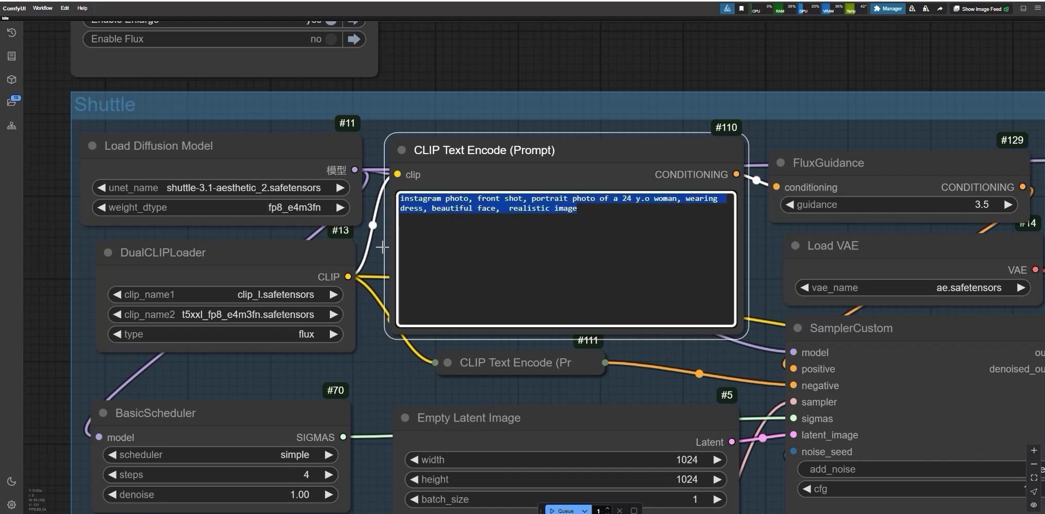
scroll(351, 250, down, 2)
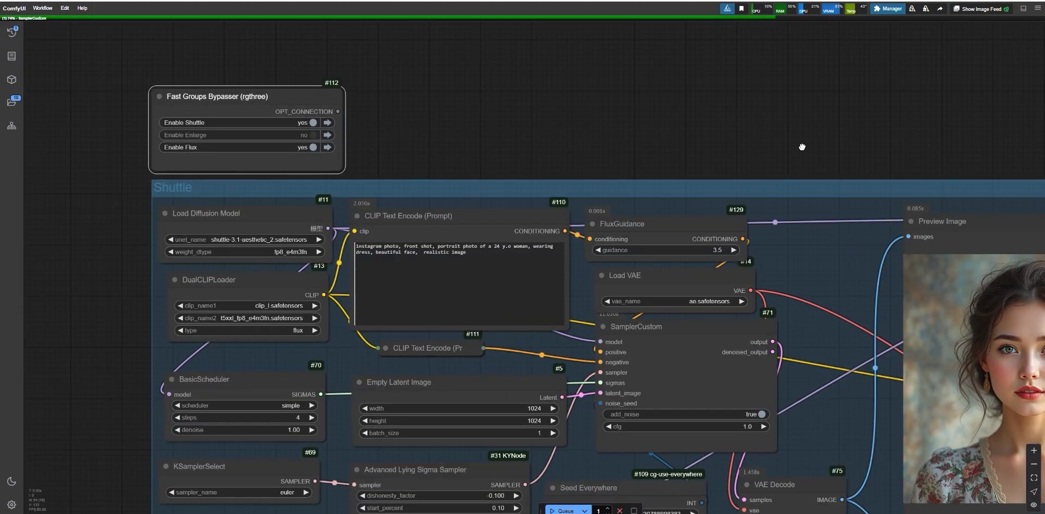
Compare the portraits generated from the Instagram photo prompt in the Shuttle and Flux previews
drag(803, 147, 447, 96)
scroll(687, 343, up, 8)
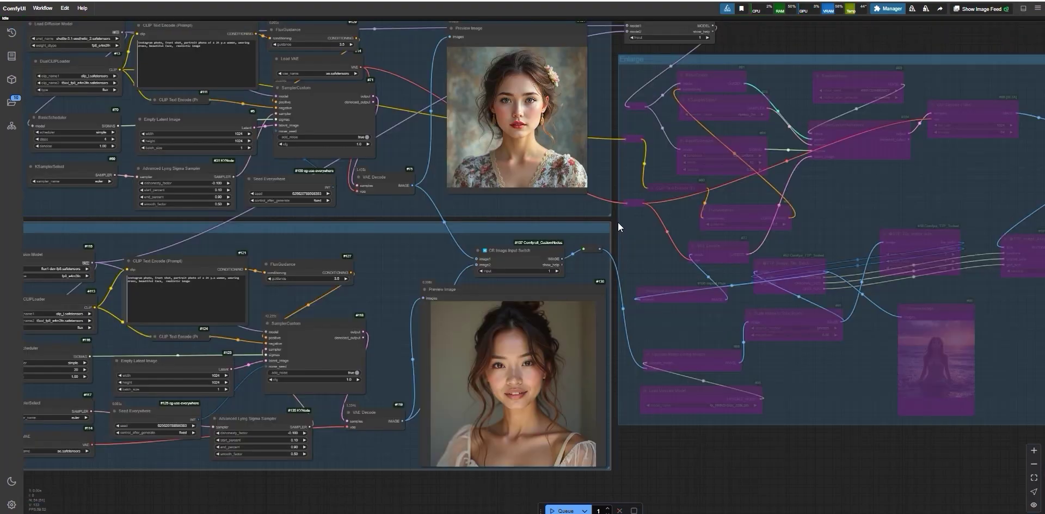
scroll(517, 136, up, 10)
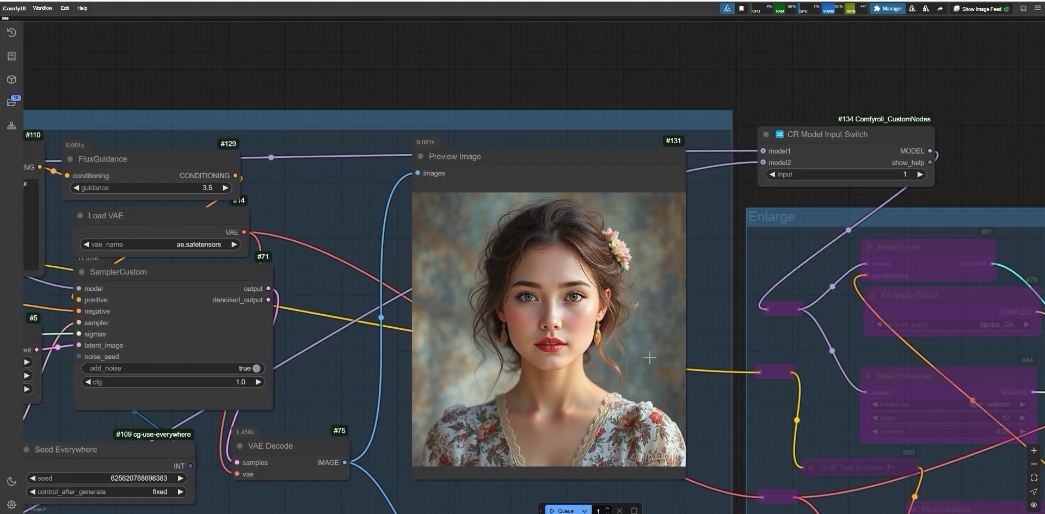
scroll(517, 272, up, 6)
scroll(518, 272, down, 5)
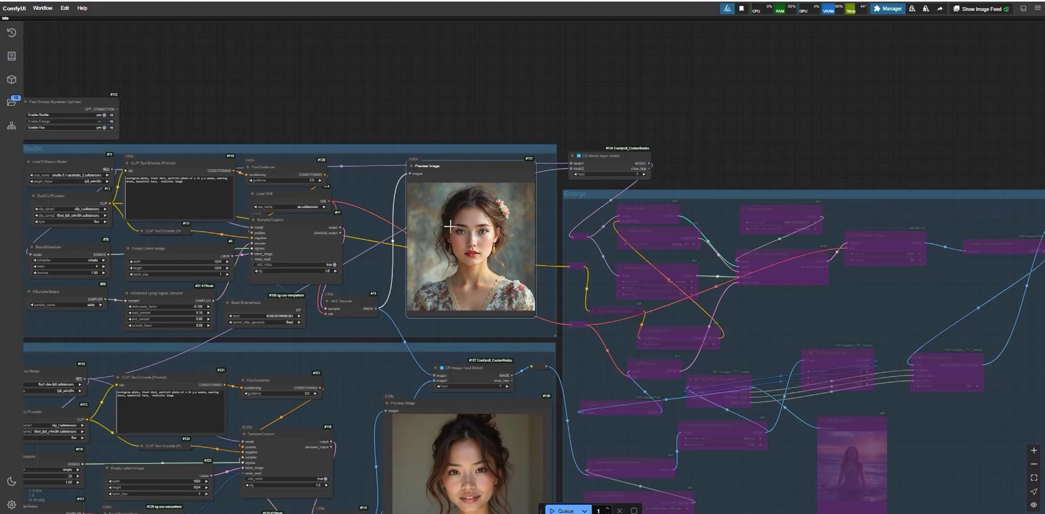
scroll(546, 117, up, 6)
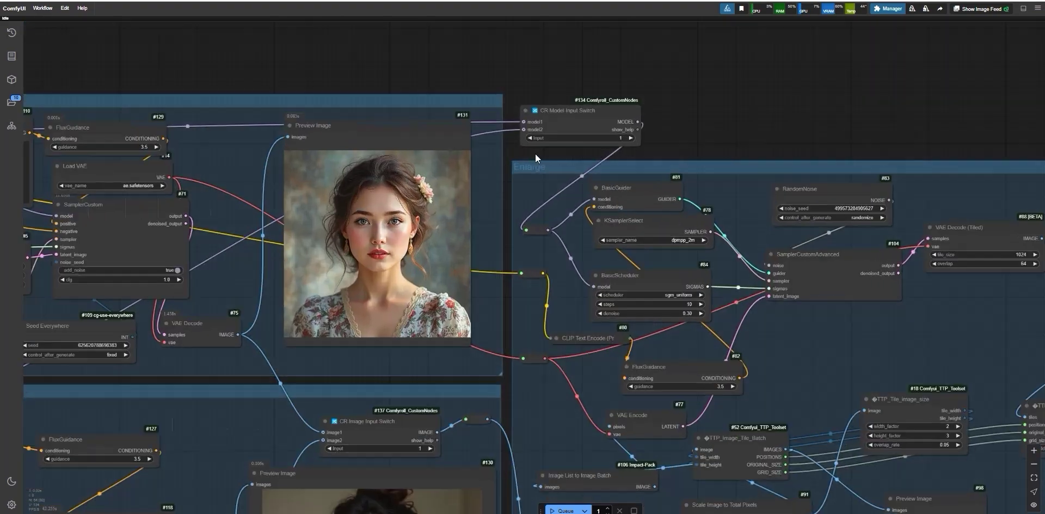
Inspect the saved upscaled Shuttle portrait at full size, checking the eyes, skin and hair
scroll(649, 145, down, 7)
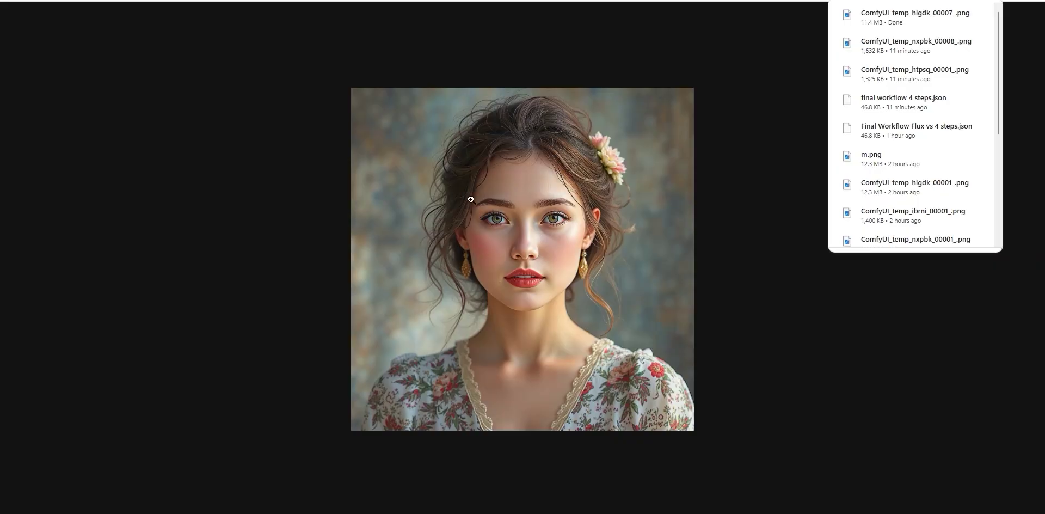
click(471, 200)
scroll(471, 196, down, 4)
scroll(471, 196, up, 4)
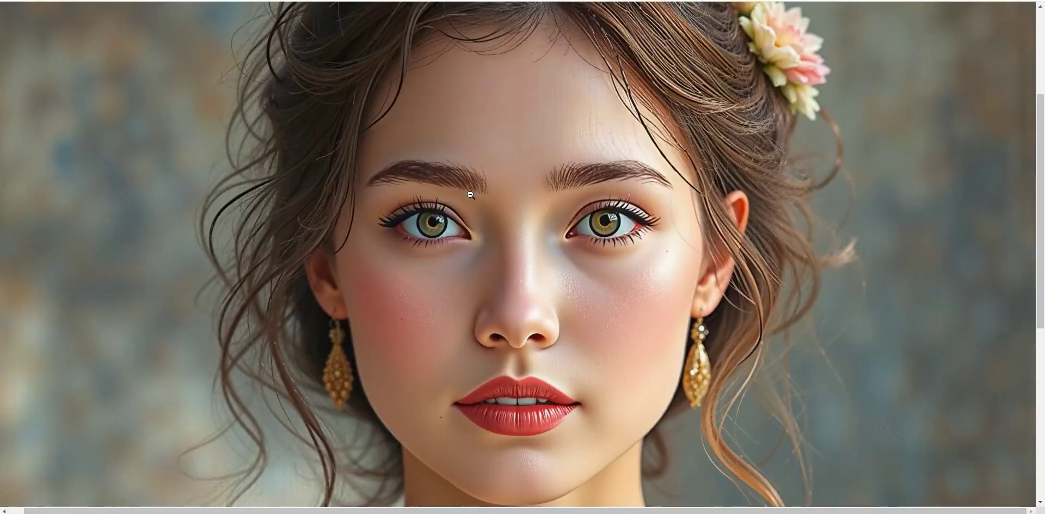
click(471, 194)
click(471, 195)
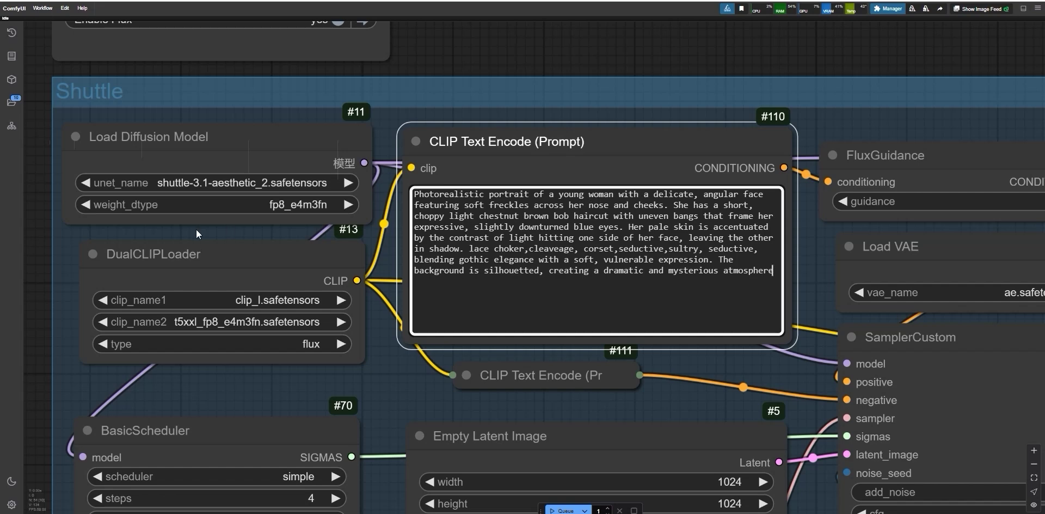
Replace the Flux group's prompt with the photorealistic portrait prompt used in the Shuttle group
scroll(196, 229, down, 5)
drag(430, 315, 308, 309)
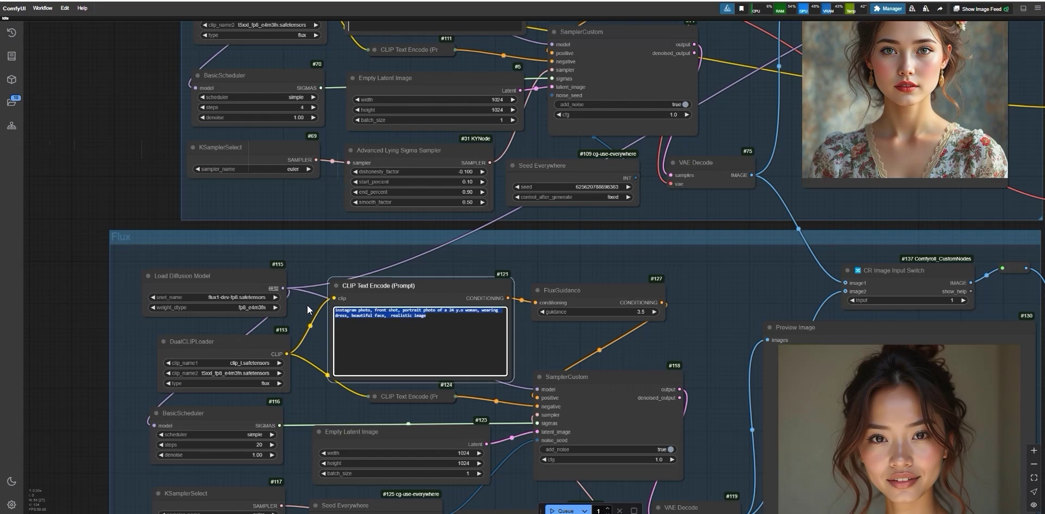
right_click(376, 314)
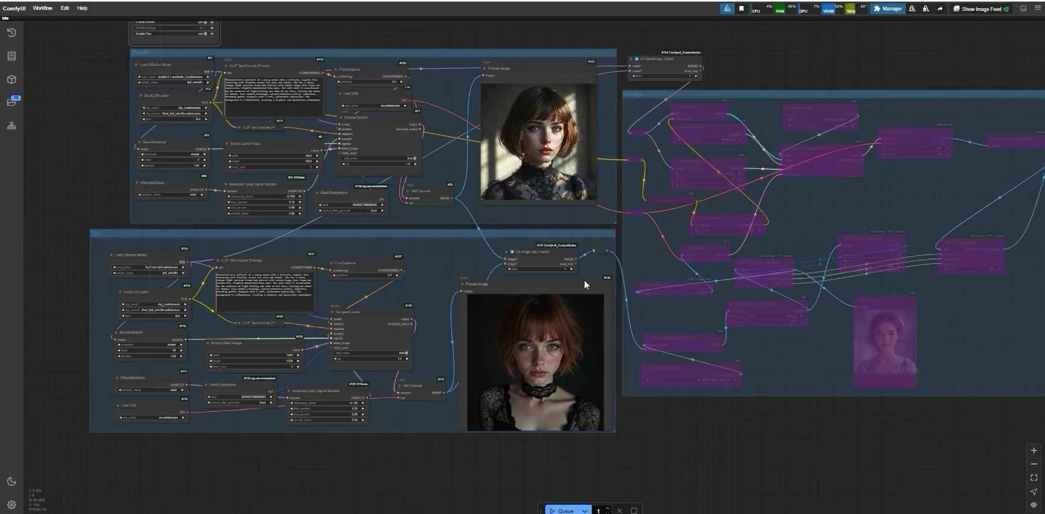
Examine the Shuttle group's new bob-haircut portrait up close and compare it with the Flux group's portrait
scroll(623, 364, up, 15)
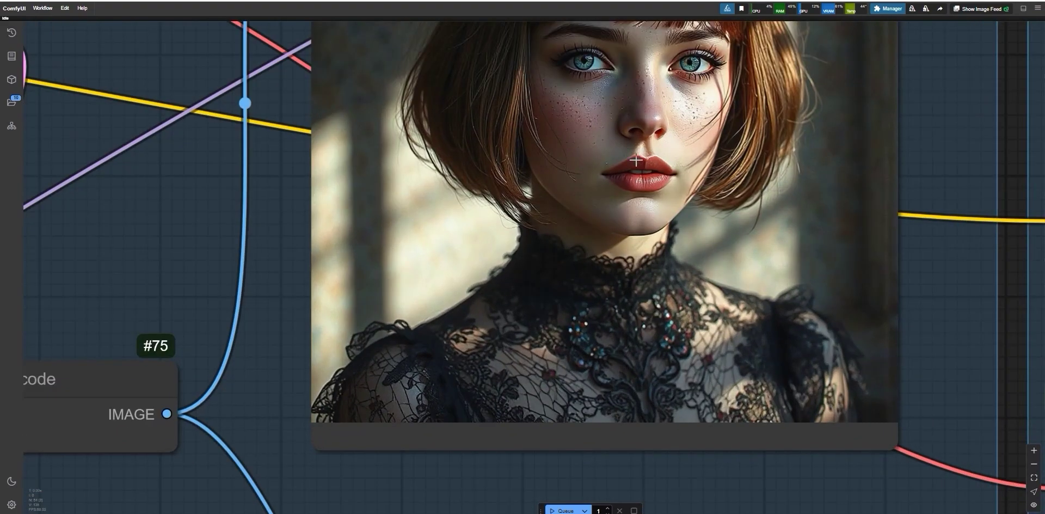
scroll(641, 159, down, 4)
scroll(621, 200, down, 2)
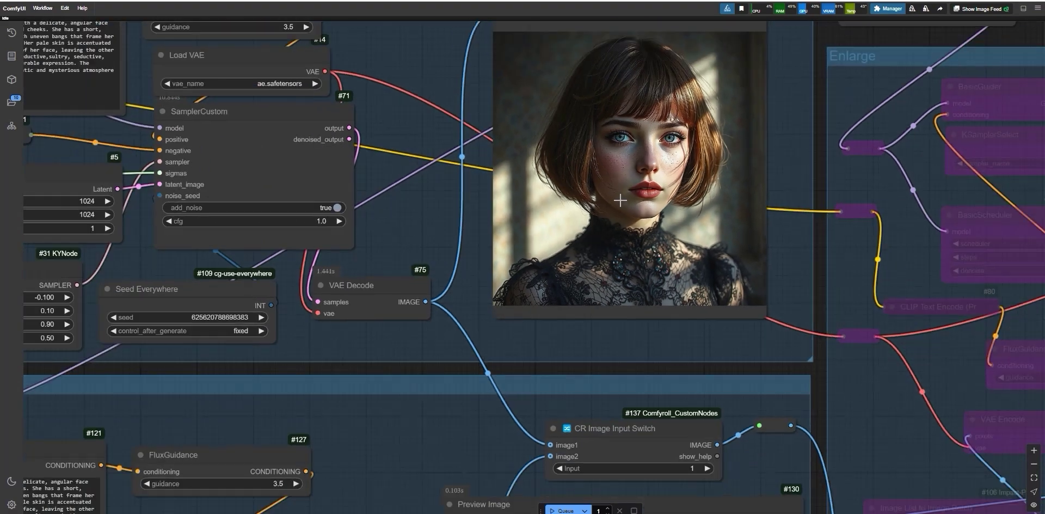
scroll(621, 201, down, 4)
scroll(639, 306, up, 2)
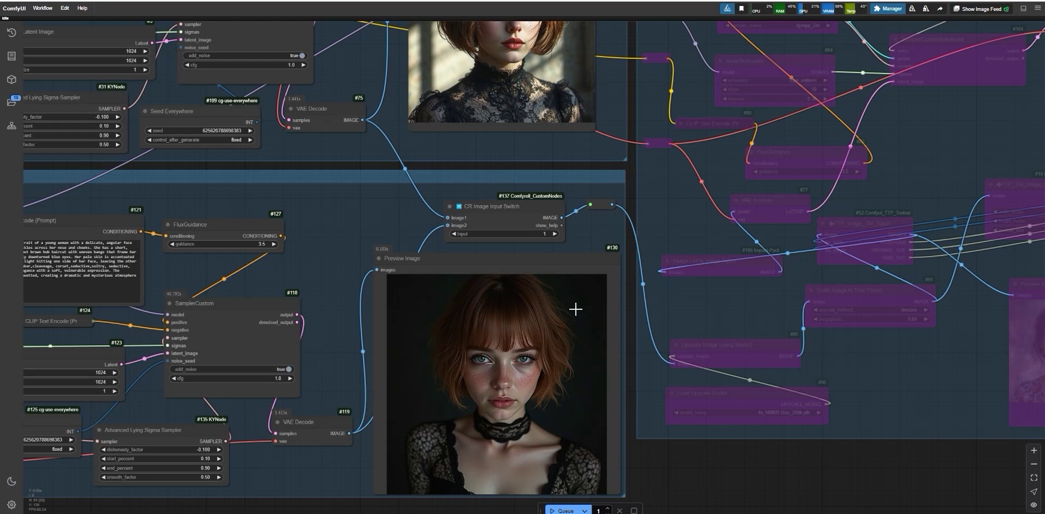
scroll(575, 309, down, 2)
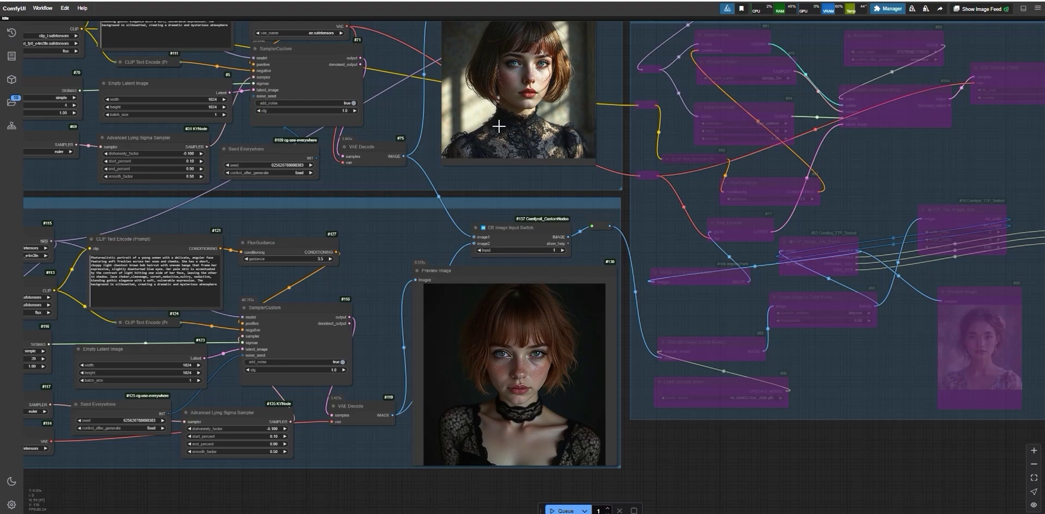
scroll(567, 290, up, 3)
scroll(615, 283, down, 3)
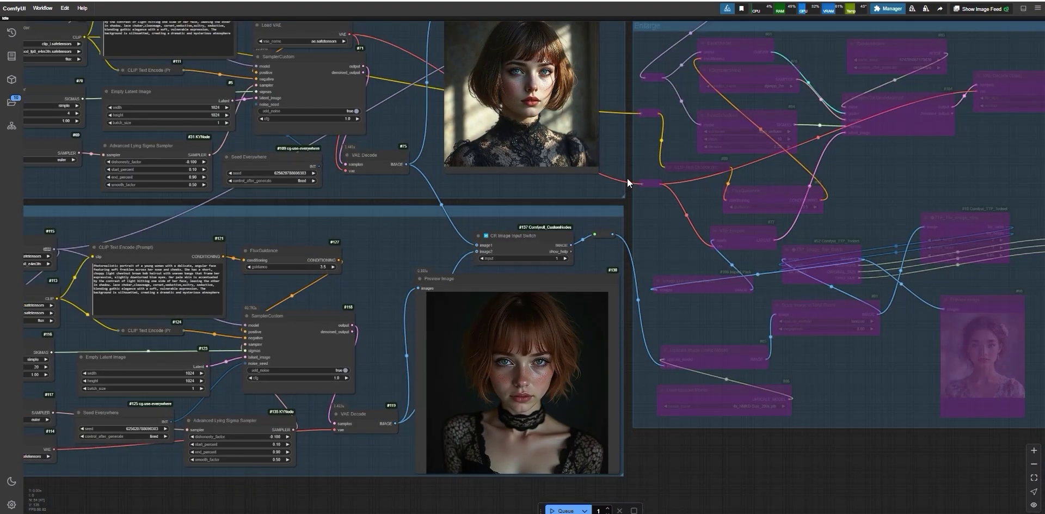
Place the Flux group's Preview Image node beside the Shuttle group's preview and compare the two portraits
drag(627, 178, 715, 339)
scroll(637, 207, up, 5)
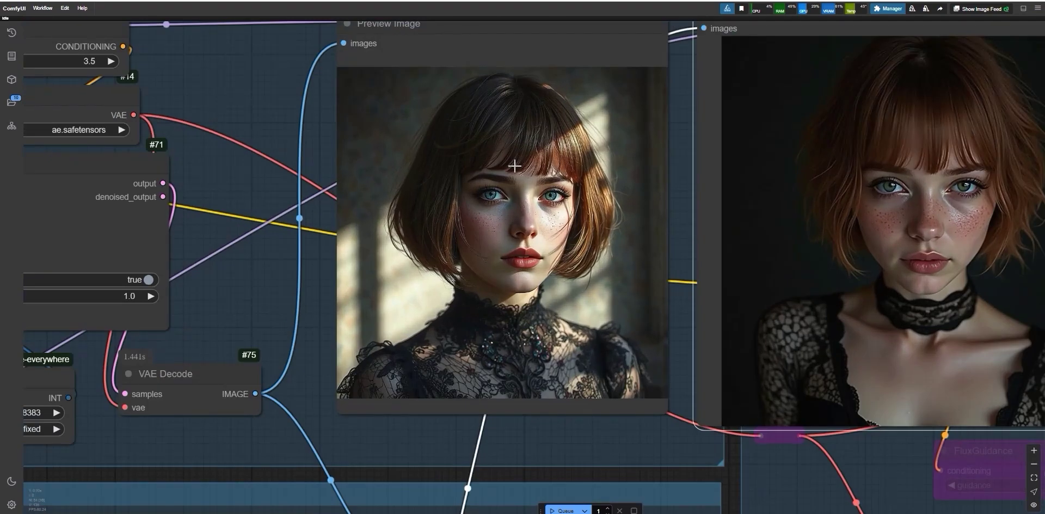
scroll(515, 165, up, 3)
scroll(514, 163, down, 5)
scroll(514, 164, up, 4)
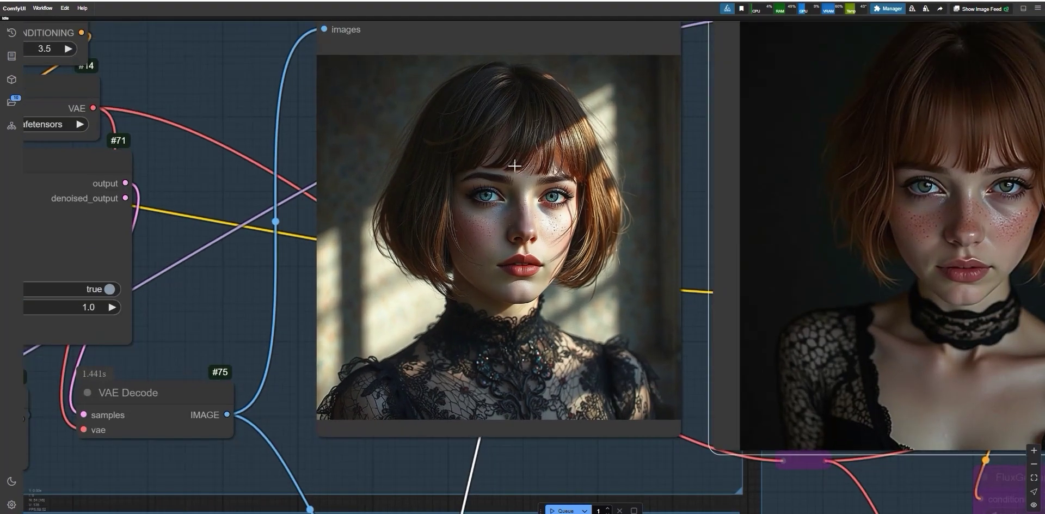
scroll(514, 164, down, 5)
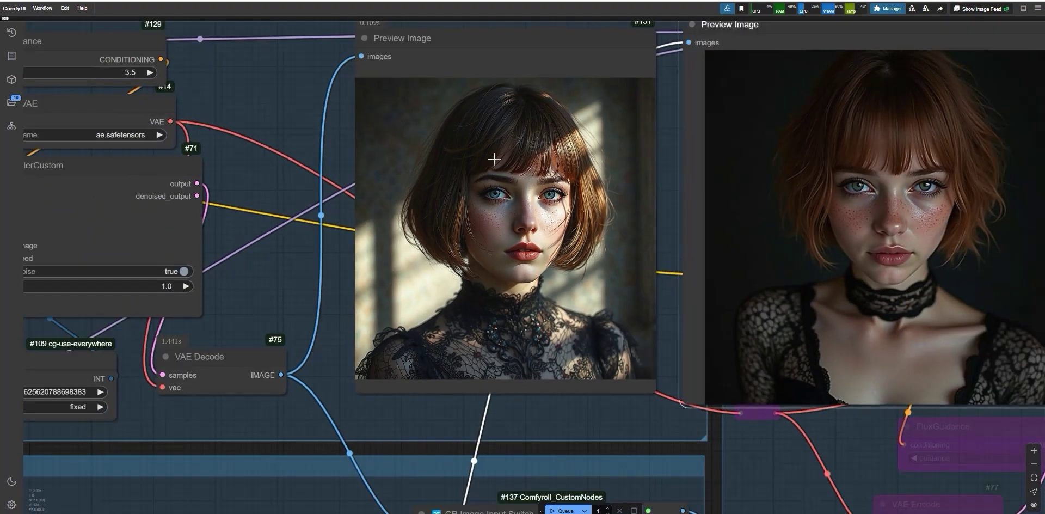
scroll(296, 67, down, 2)
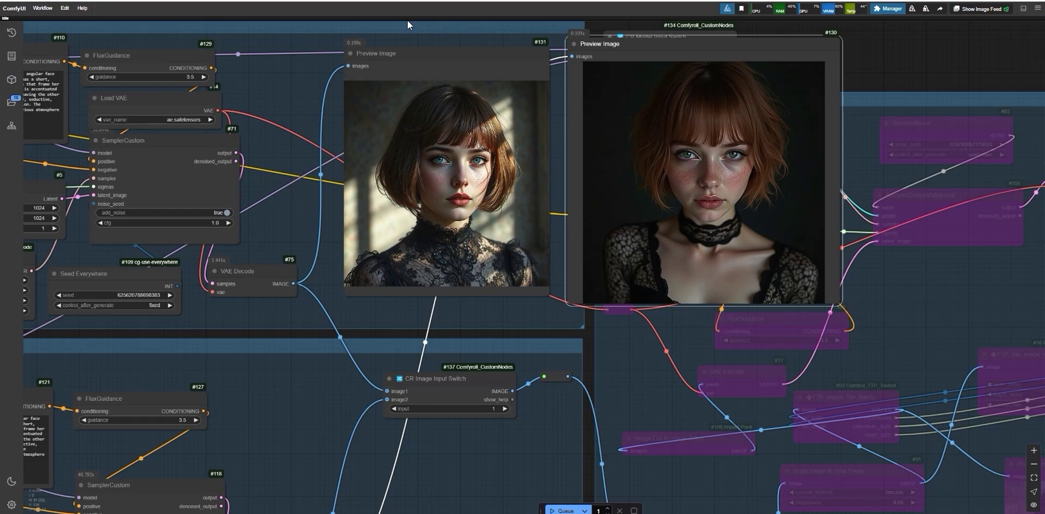
Compare the Shuttle and Flux bob-haircut portraits side by side up close, checking lighting, hair, freckles and lace details
drag(595, 24, 444, 59)
scroll(531, 221, up, 6)
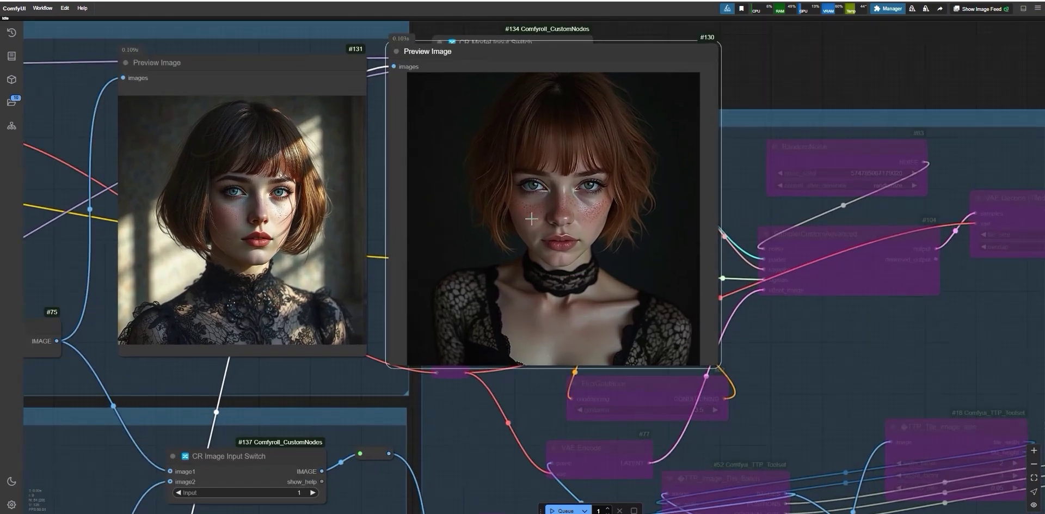
scroll(532, 221, down, 1)
drag(830, 56, 979, 109)
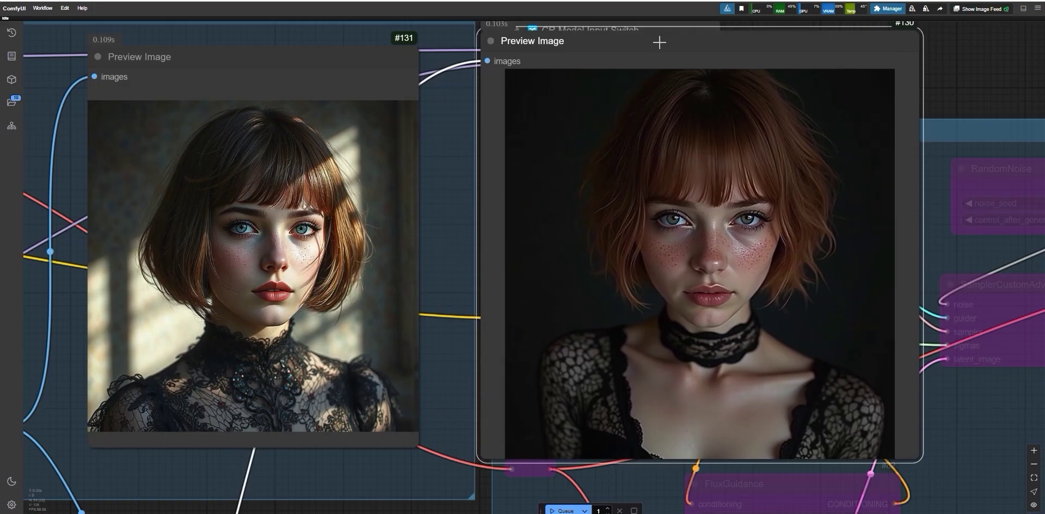
scroll(330, 270, up, 1)
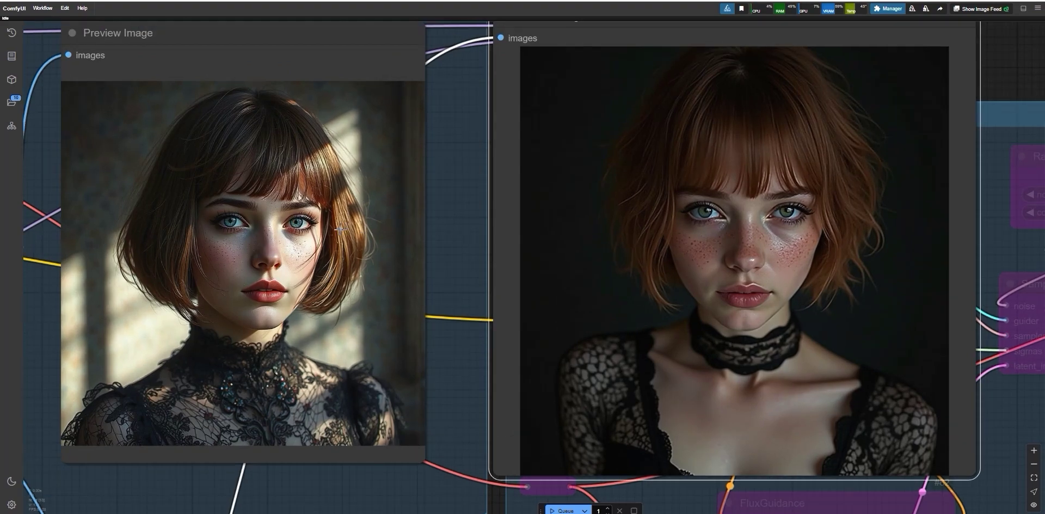
drag(326, 217, 374, 277)
scroll(376, 275, down, 1)
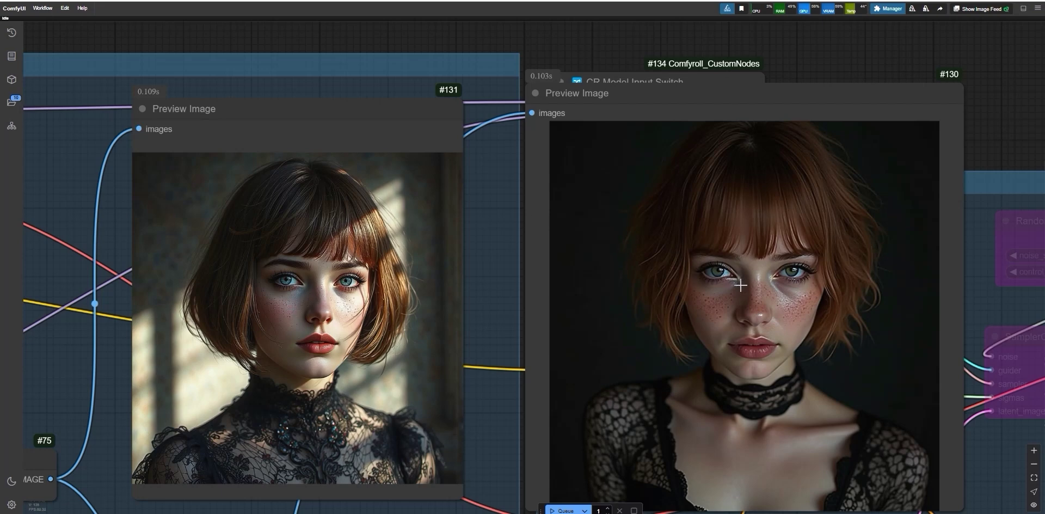
scroll(742, 284, up, 3)
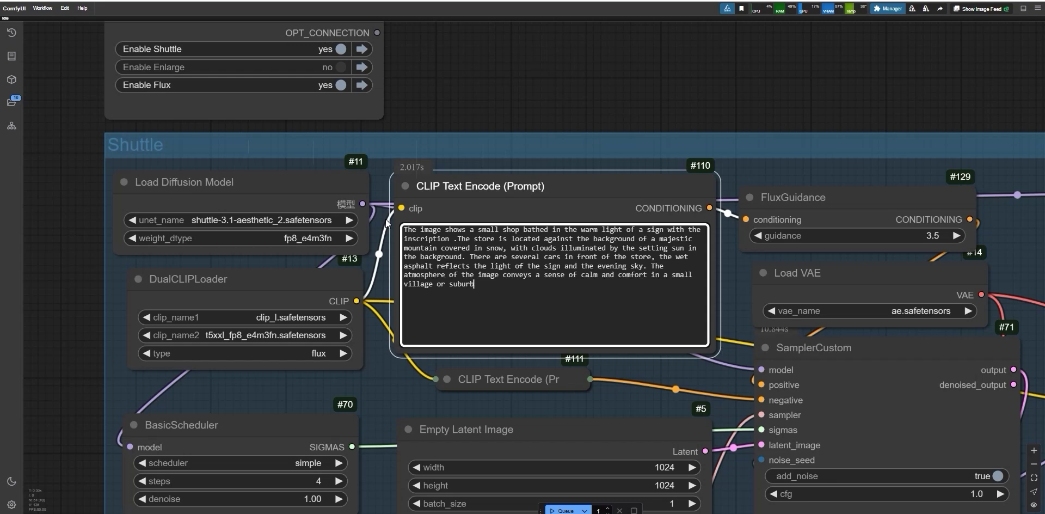
Replace the Flux group's prompt with the Shuttle group's prompt of a small shop below a snowy mountain, and queue the workflow
scroll(32, 247, down, 1)
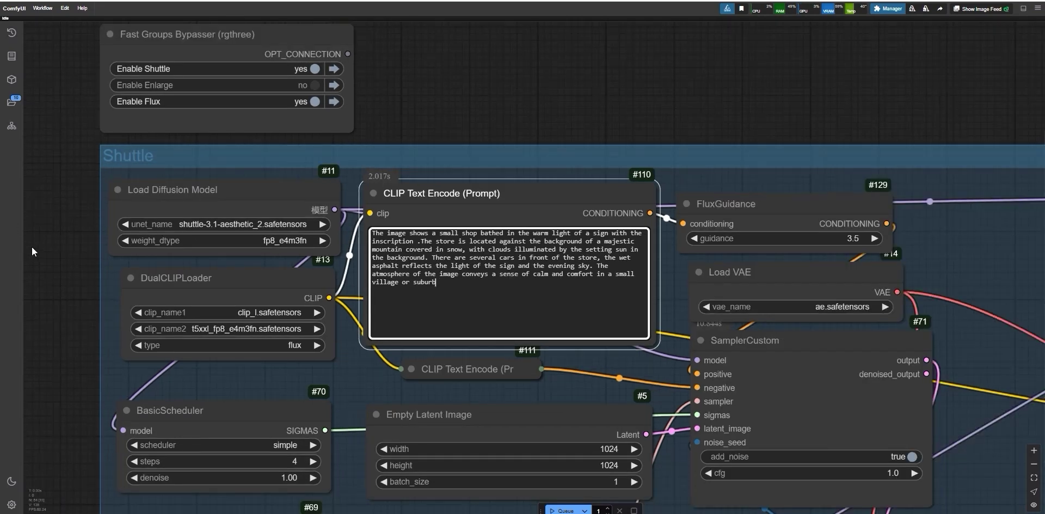
scroll(31, 247, down, 3)
drag(35, 300, 136, 135)
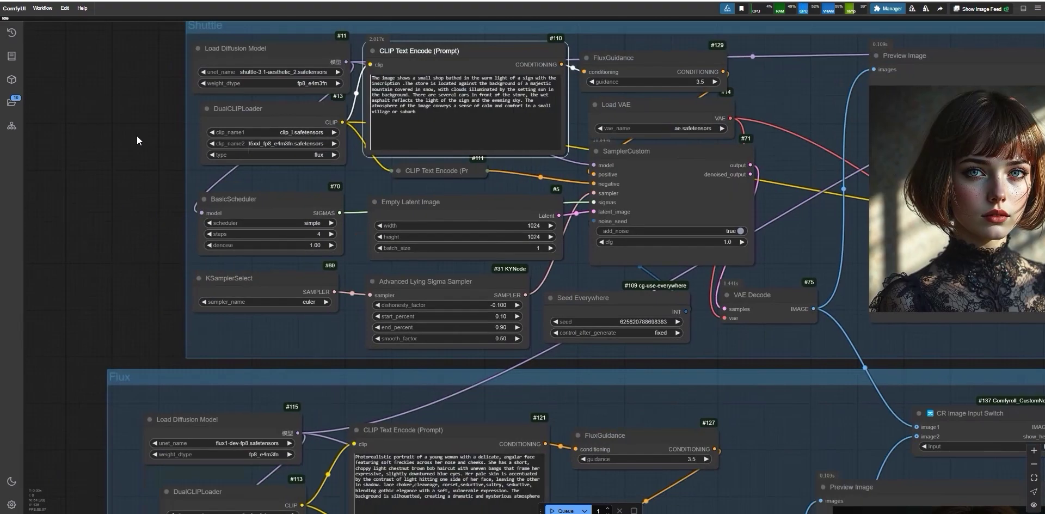
key(ctrl+a)
key(ctrl+c)
drag(539, 496, 338, 457)
key(ctrl+v)
scroll(151, 292, down, 5)
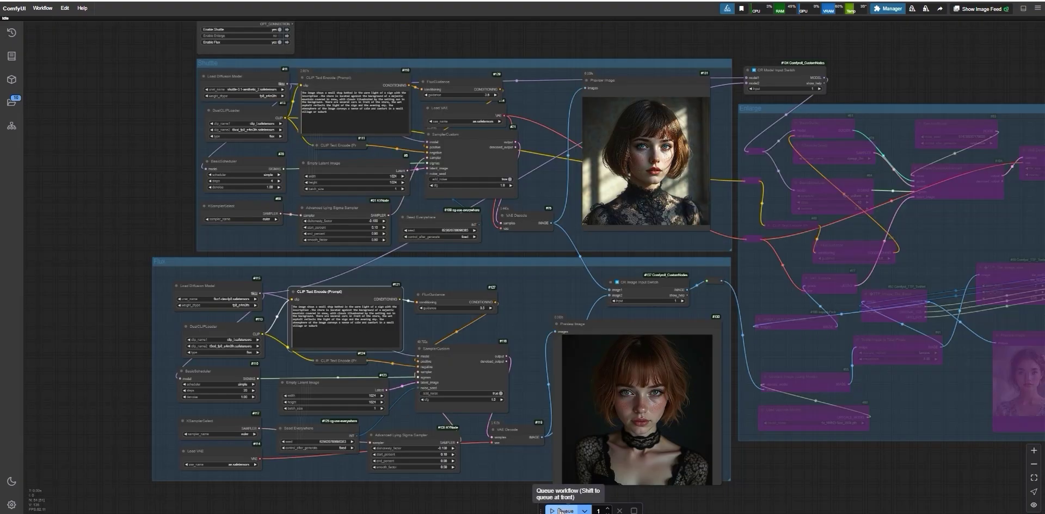
click(560, 511)
Examine the Shuttle group's new mountain shop image up close, including the sign, parked cars, wet asphalt and evening sky
drag(566, 308, 567, 321)
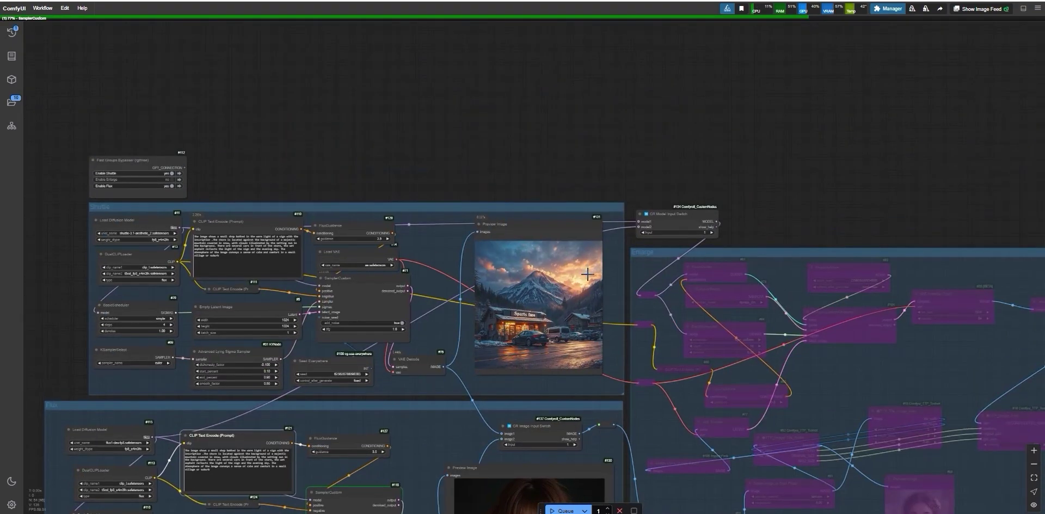
scroll(510, 337, up, 13)
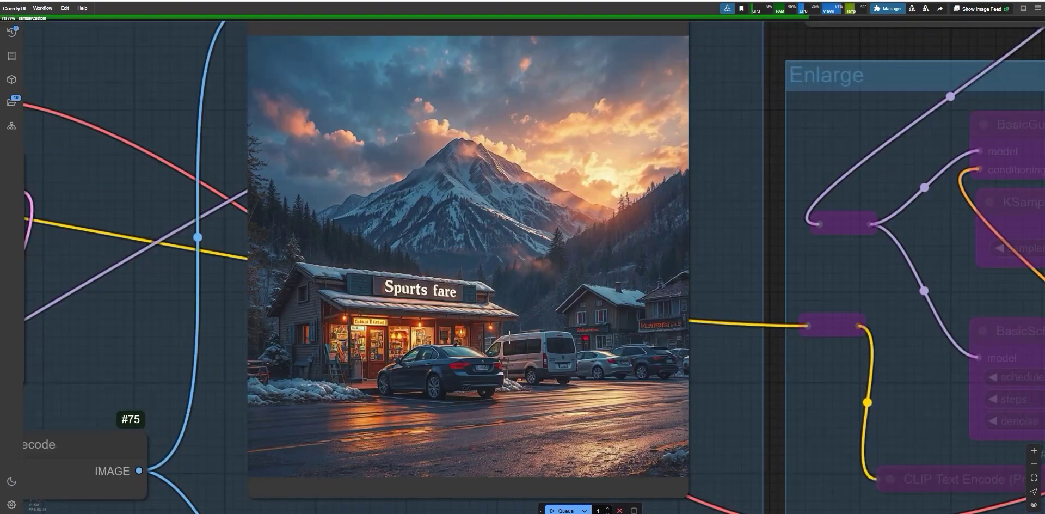
scroll(490, 335, down, 2)
scroll(488, 333, up, 5)
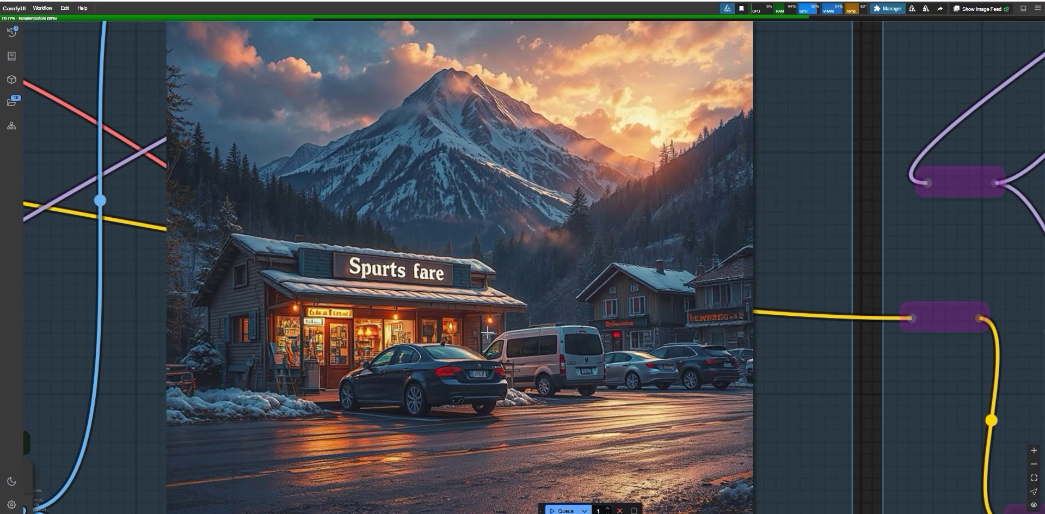
scroll(487, 332, down, 3)
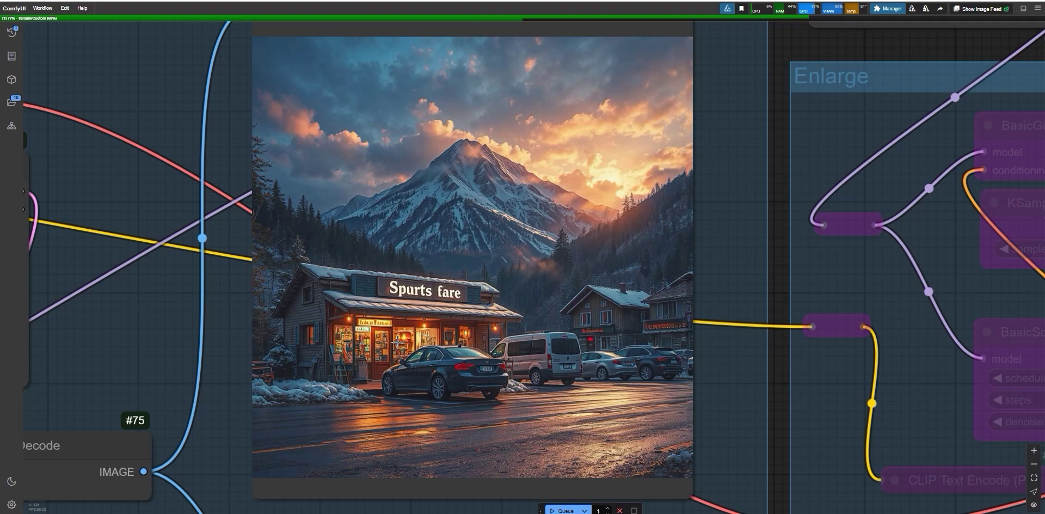
scroll(519, 371, down, 1)
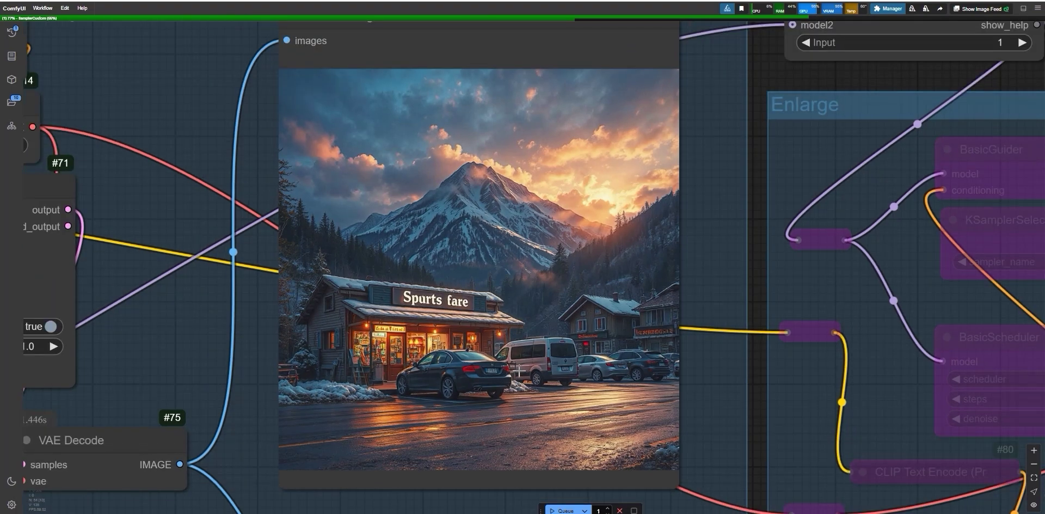
scroll(519, 371, down, 2)
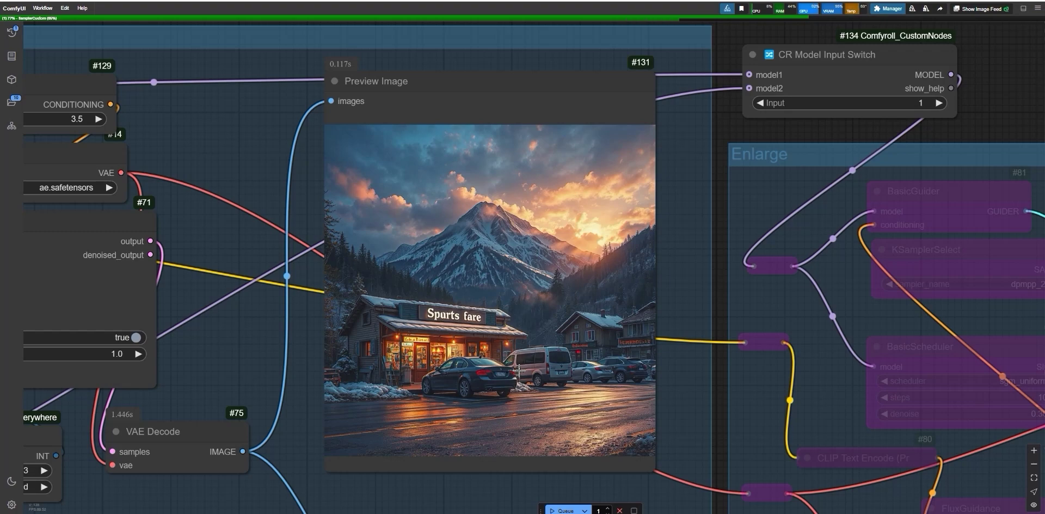
Review the shop prompt in the Shuttle group and check the generated storefront, sign and vehicles against it
scroll(519, 371, down, 4)
scroll(518, 371, down, 1)
drag(265, 141, 578, 134)
scroll(325, 159, up, 3)
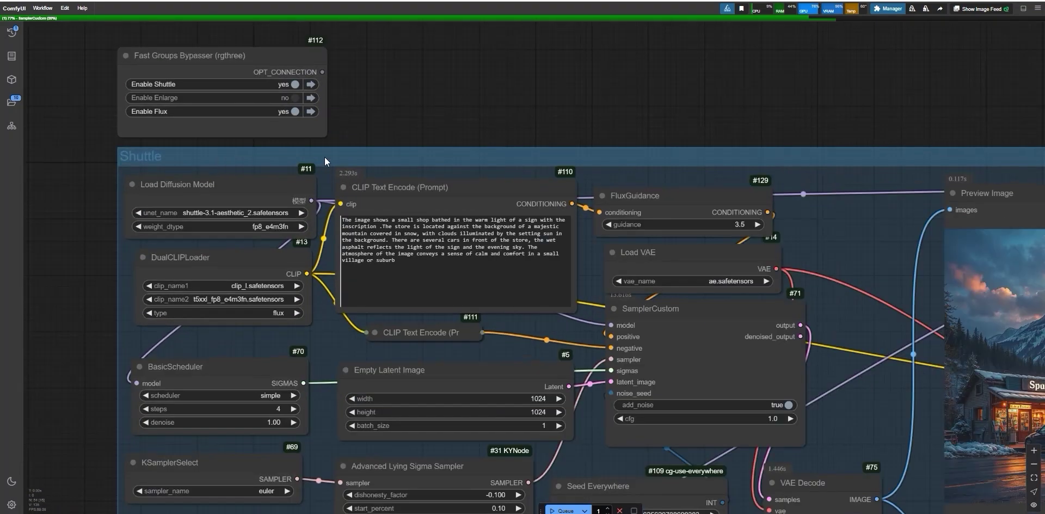
drag(652, 116, 194, 52)
scroll(605, 332, up, 8)
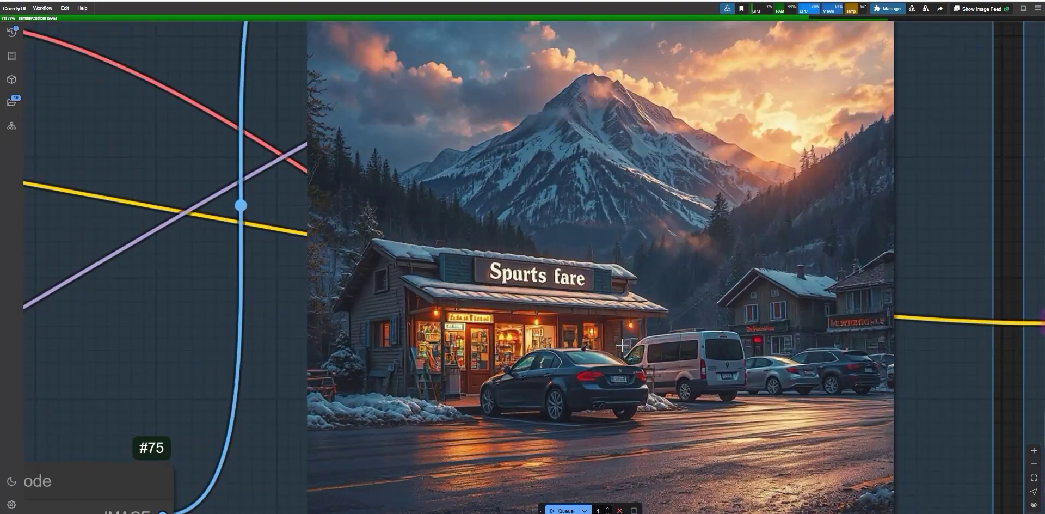
scroll(622, 345, up, 3)
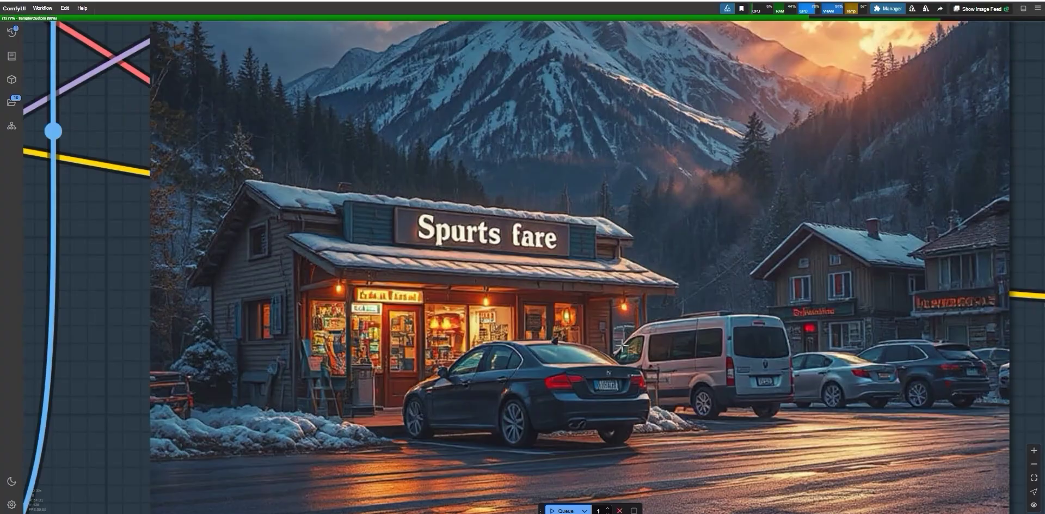
scroll(622, 345, down, 7)
scroll(588, 327, up, 5)
scroll(539, 314, down, 8)
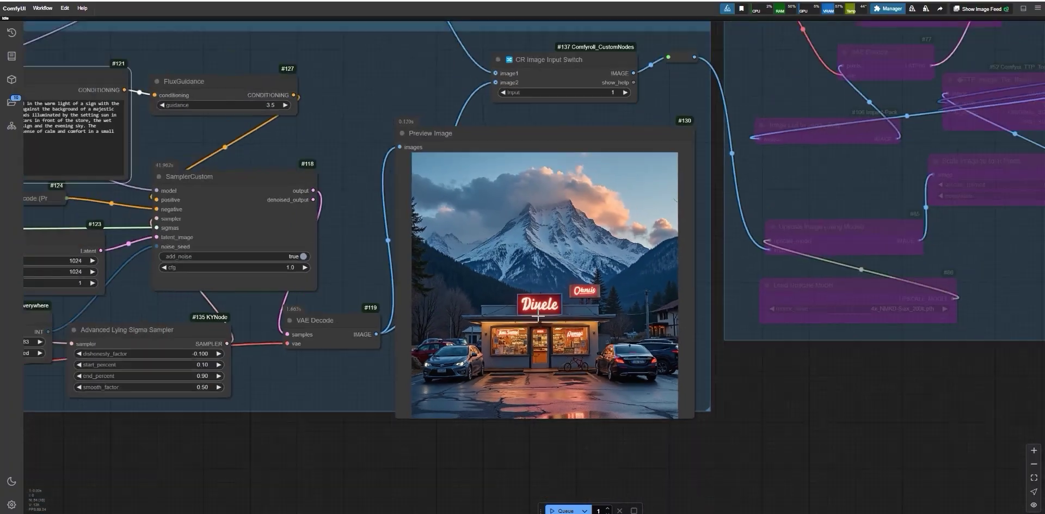
Inspect the Flux group's shop image and compare it with the Shuttle group's version in the overall workflow view
scroll(538, 315, down, 5)
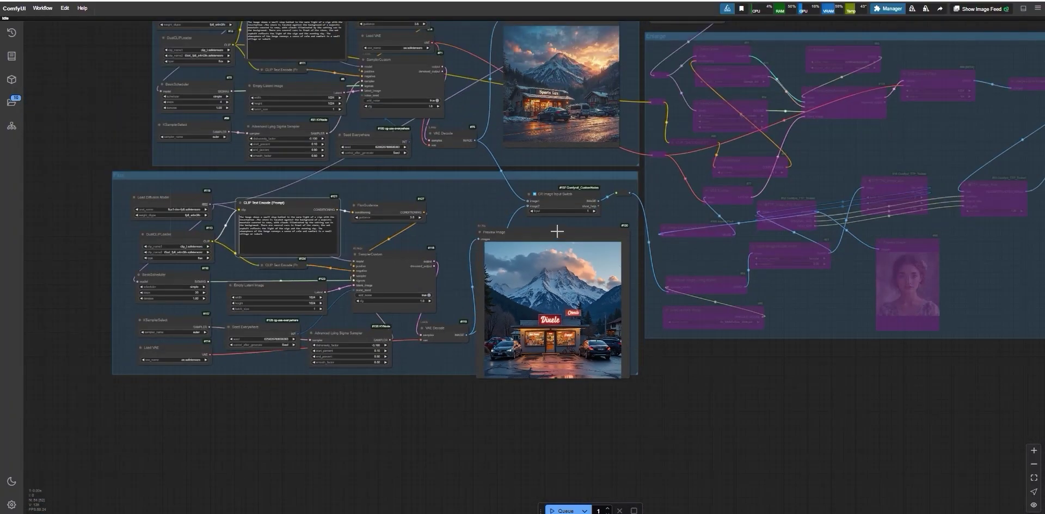
scroll(615, 264, up, 6)
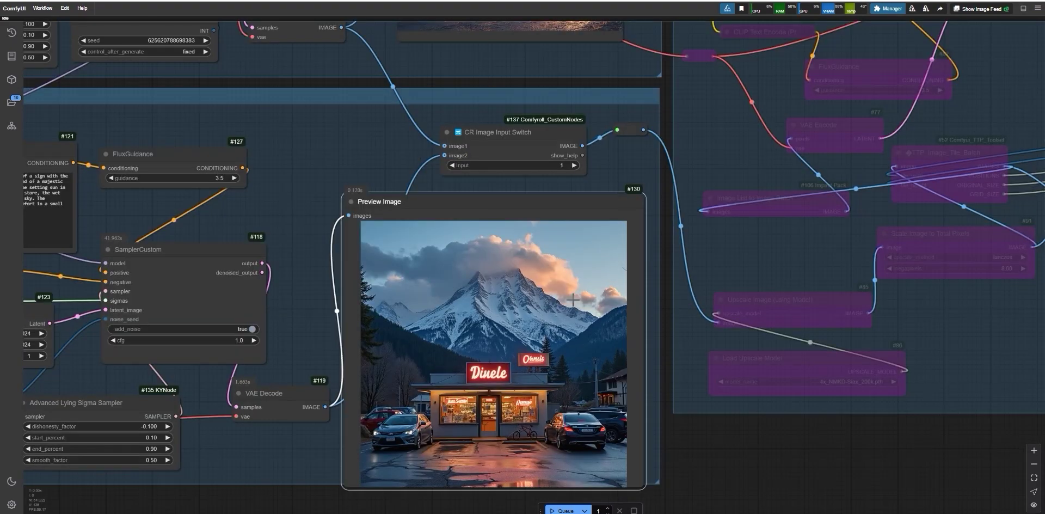
scroll(602, 322, up, 3)
scroll(481, 441, down, 9)
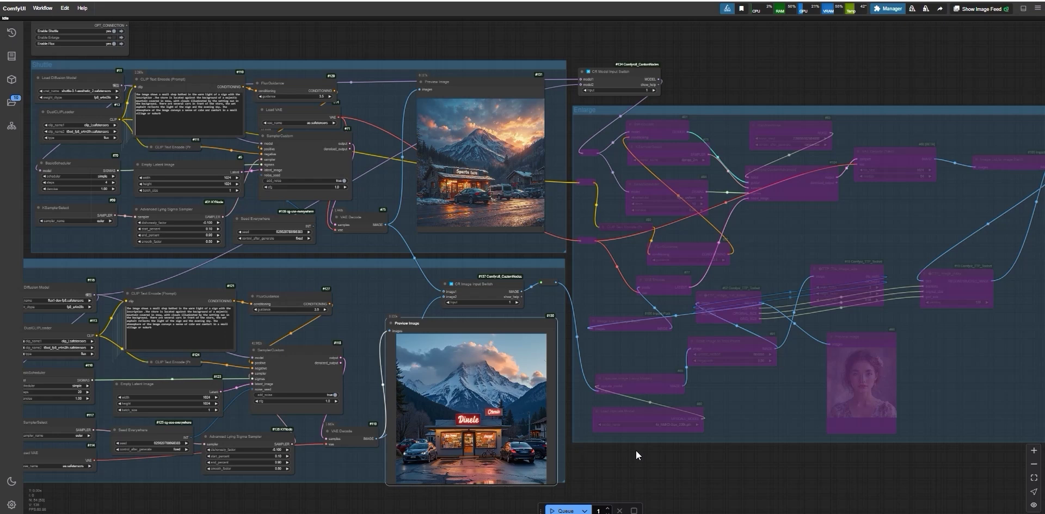
click(532, 135)
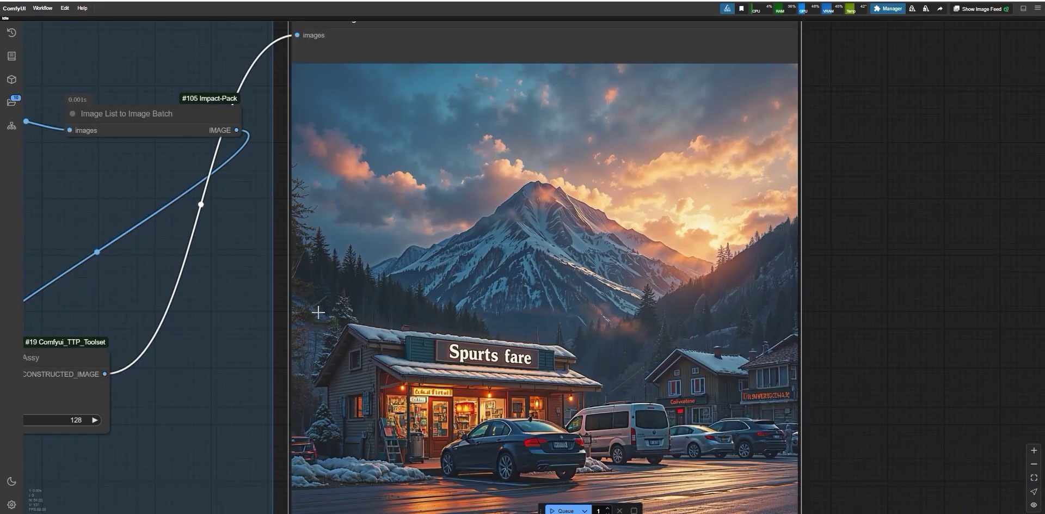
scroll(319, 312, down, 6)
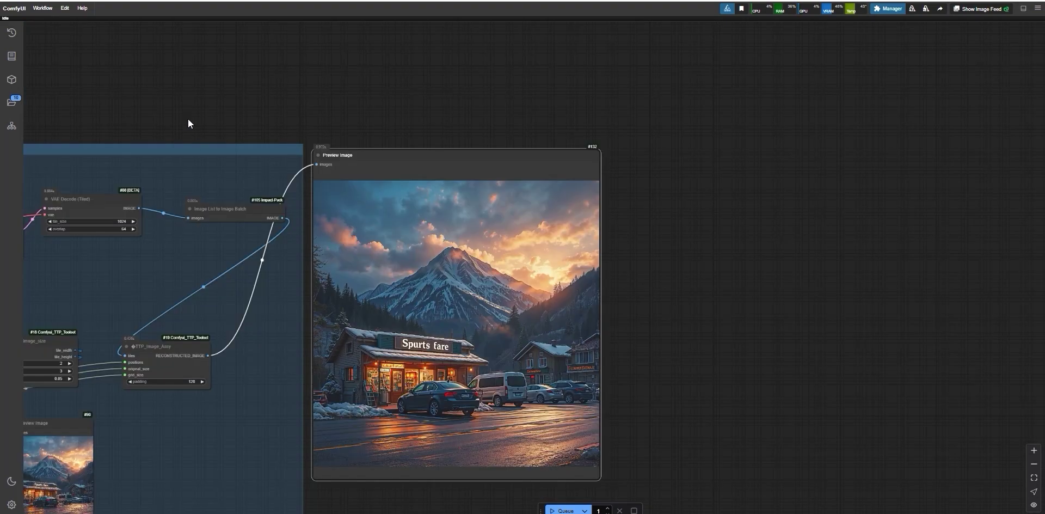
Give the Shuttle and Flux groups the "mystical land, knight's castle, watercolor" prompt and run both with the Enlarge group bypassed
drag(188, 119, 884, 150)
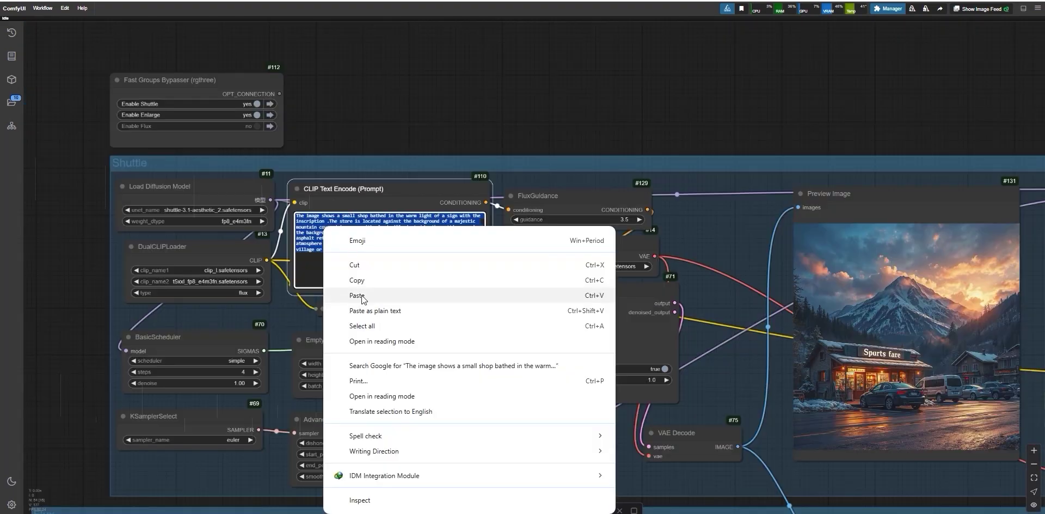
click(371, 294)
scroll(92, 183, up, 5)
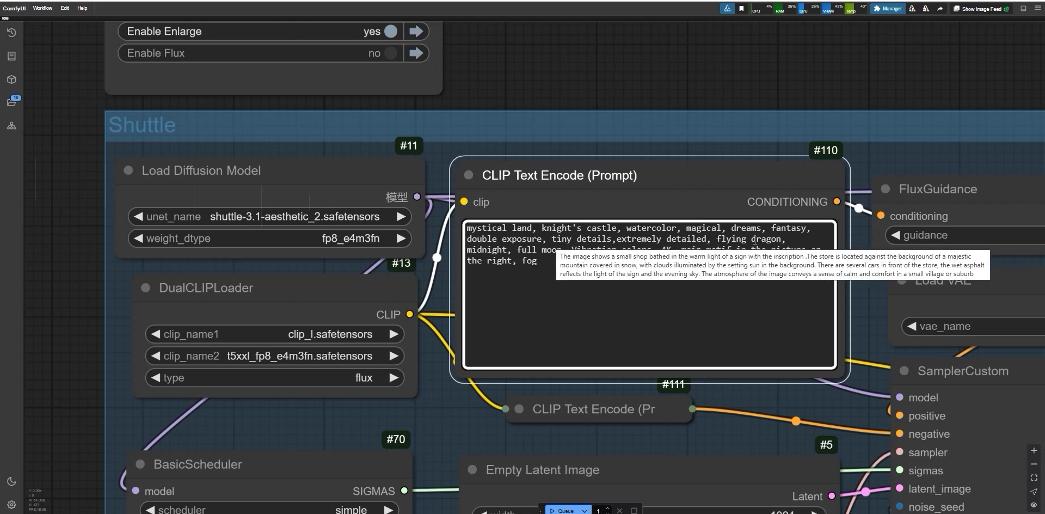
click(511, 253)
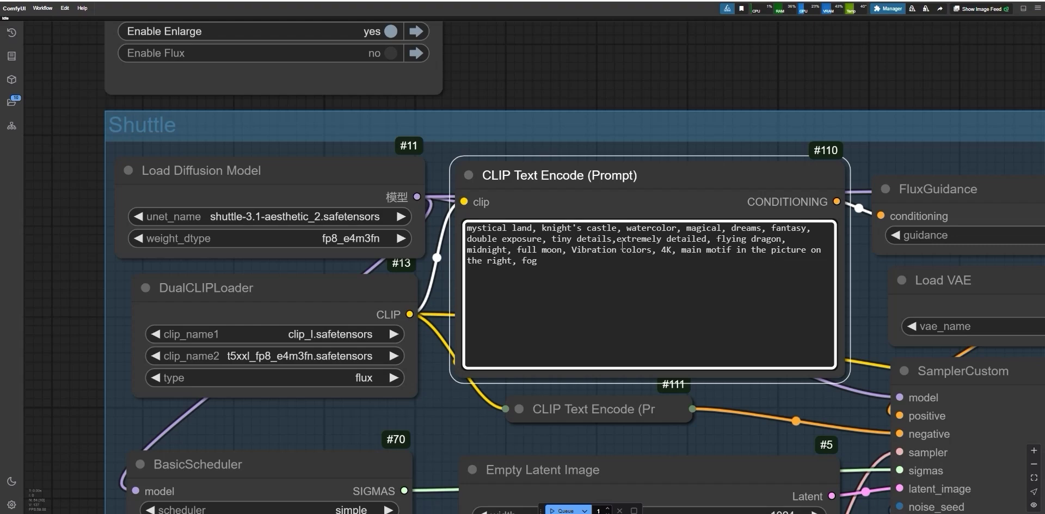
scroll(445, 81, down, 4)
scroll(445, 80, down, 2)
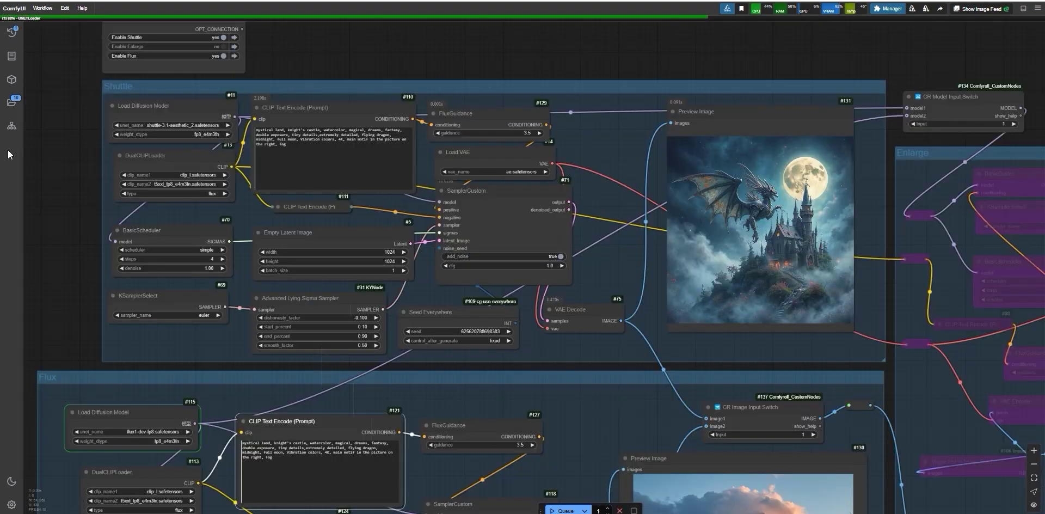
Compare the Shuttle and Flux castle images up close, checking the dragon, full moon, fog and placement of the main motif
scroll(806, 191, up, 3)
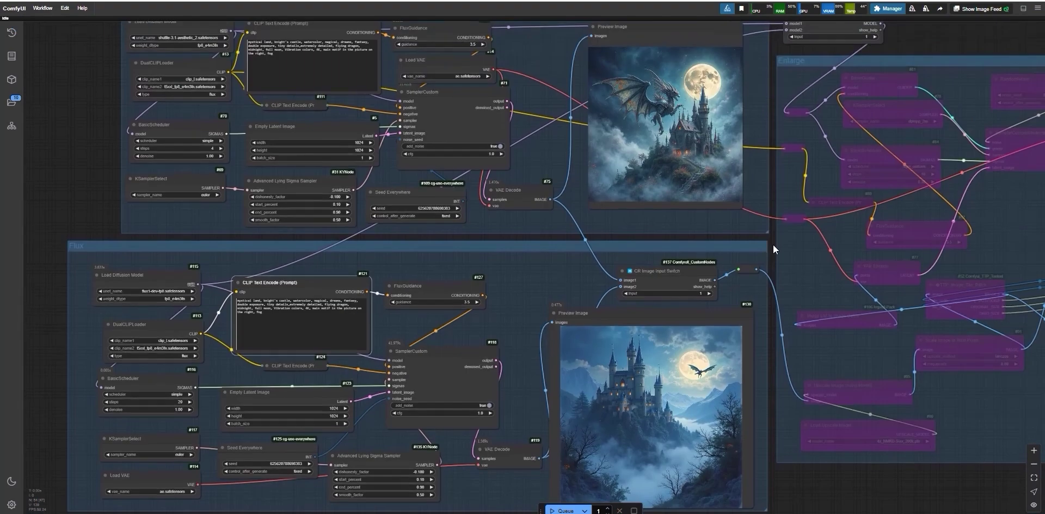
scroll(773, 244, up, 5)
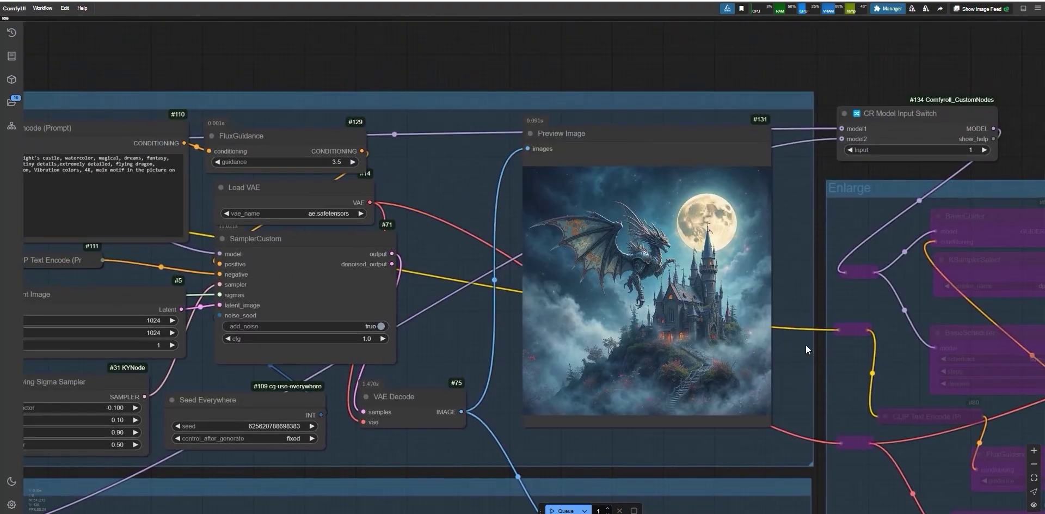
scroll(620, 218, up, 8)
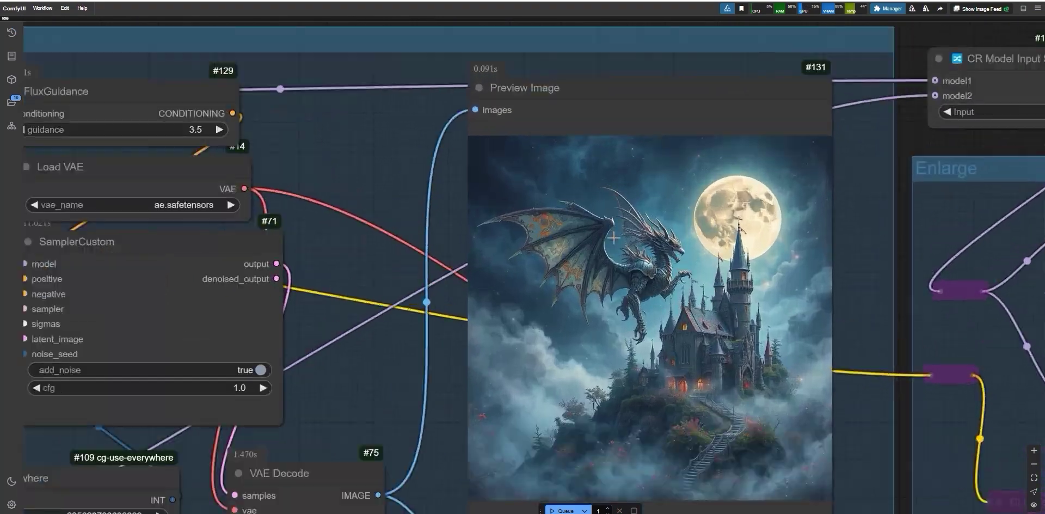
scroll(611, 249, down, 5)
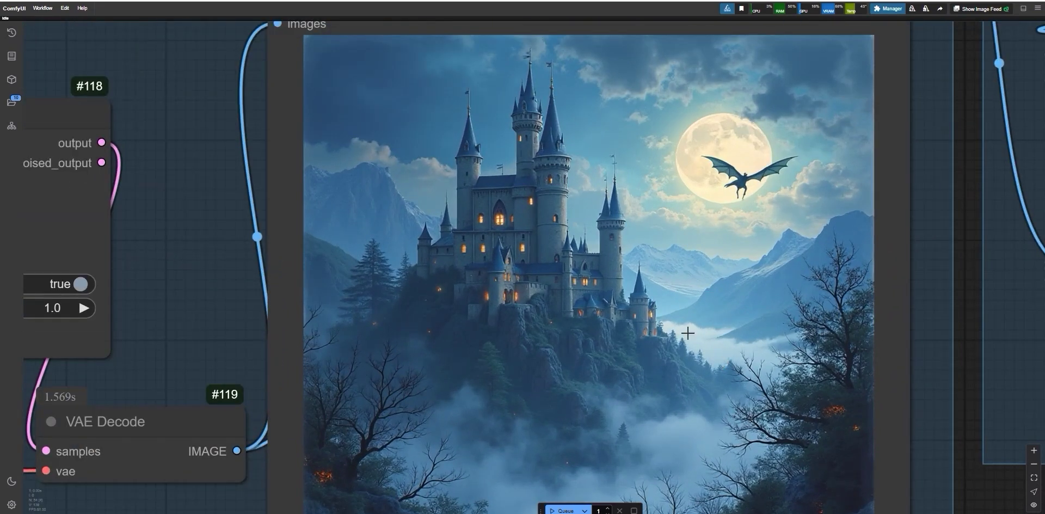
scroll(688, 332, down, 5)
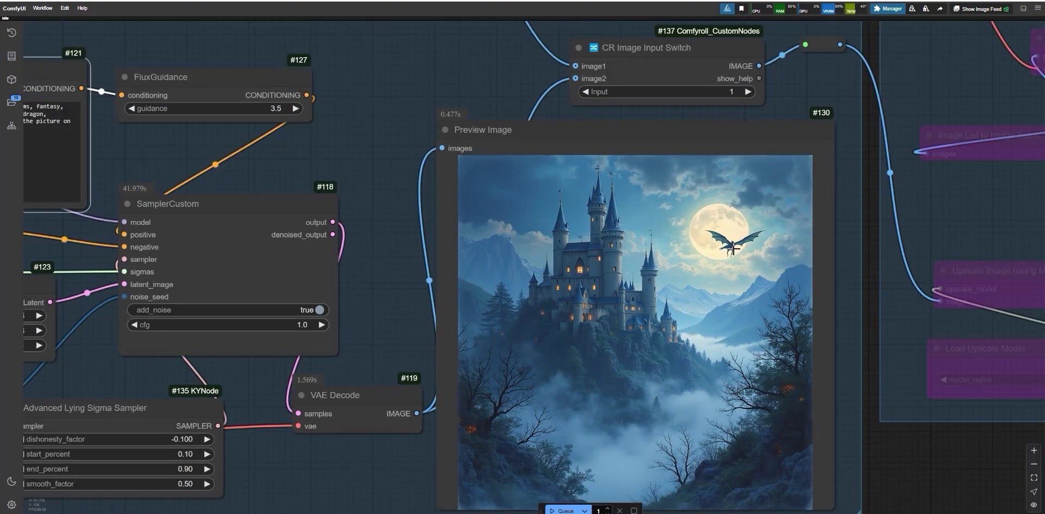
scroll(734, 249, down, 4)
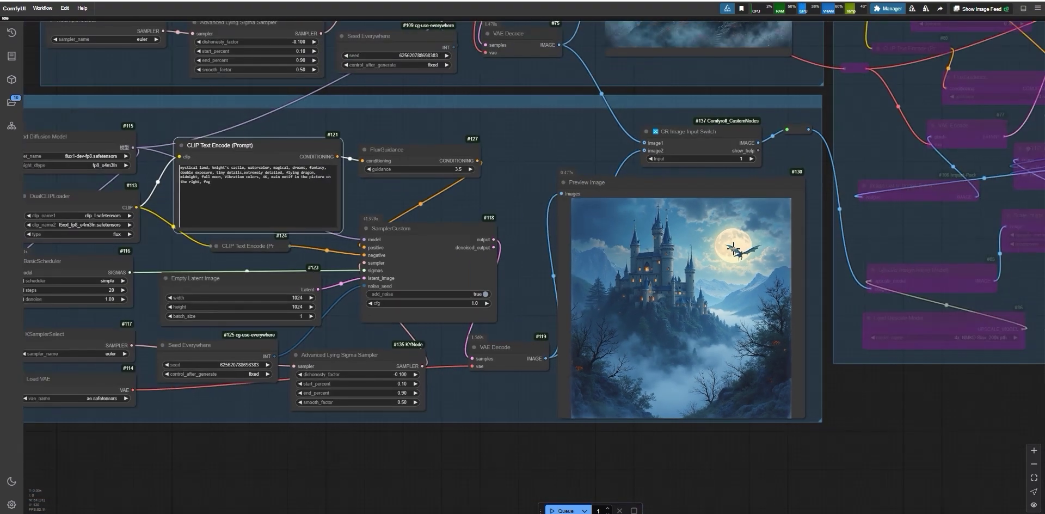
Set the prompts of both the Shuttle and Flux groups to the "Dark cozy library room, fireplace is lit" description and run the workflow
scroll(734, 249, up, 5)
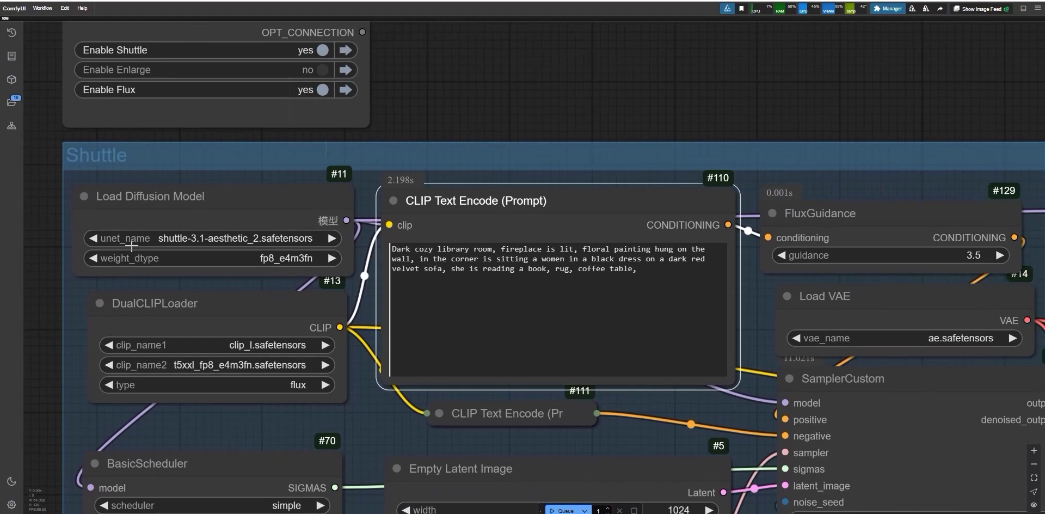
scroll(311, 250, up, 4)
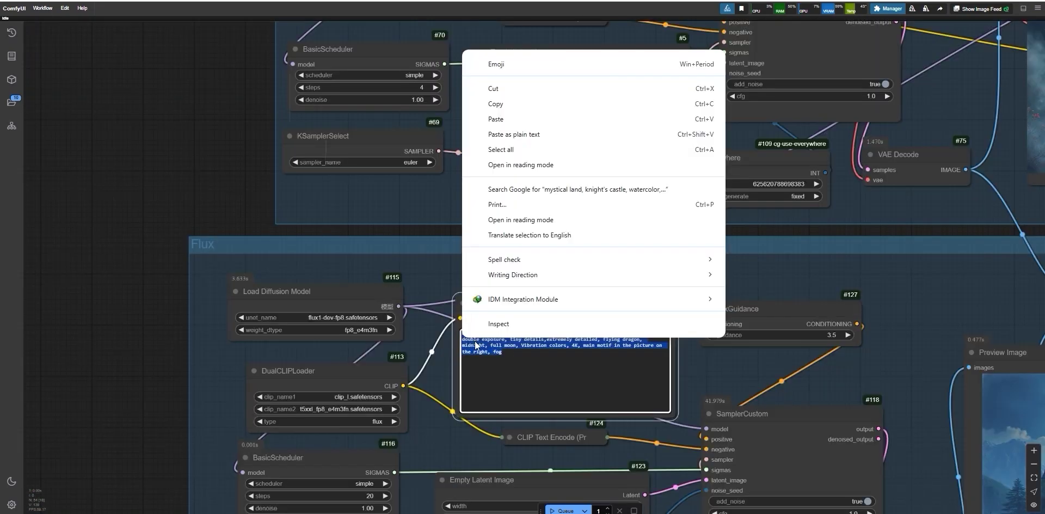
click(525, 119)
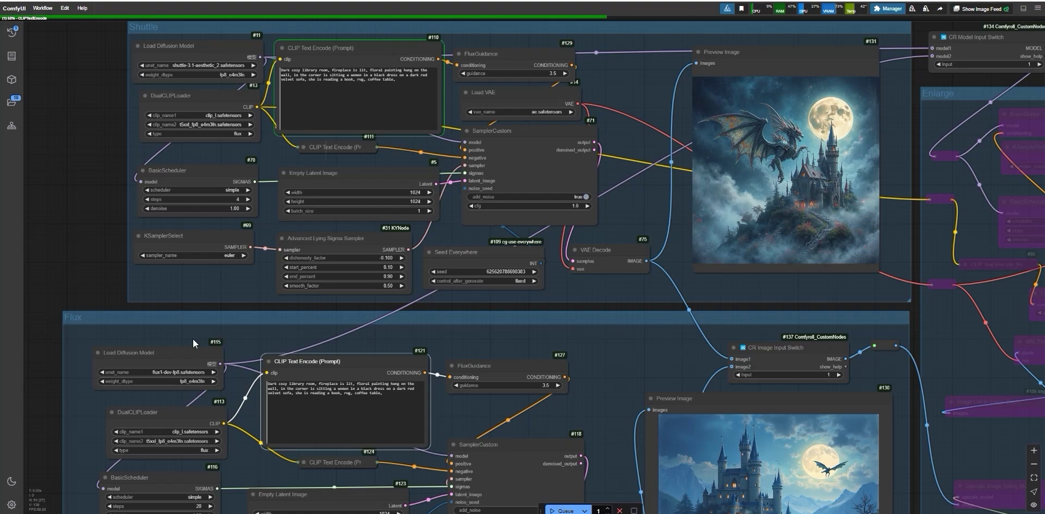
drag(69, 250, 112, 252)
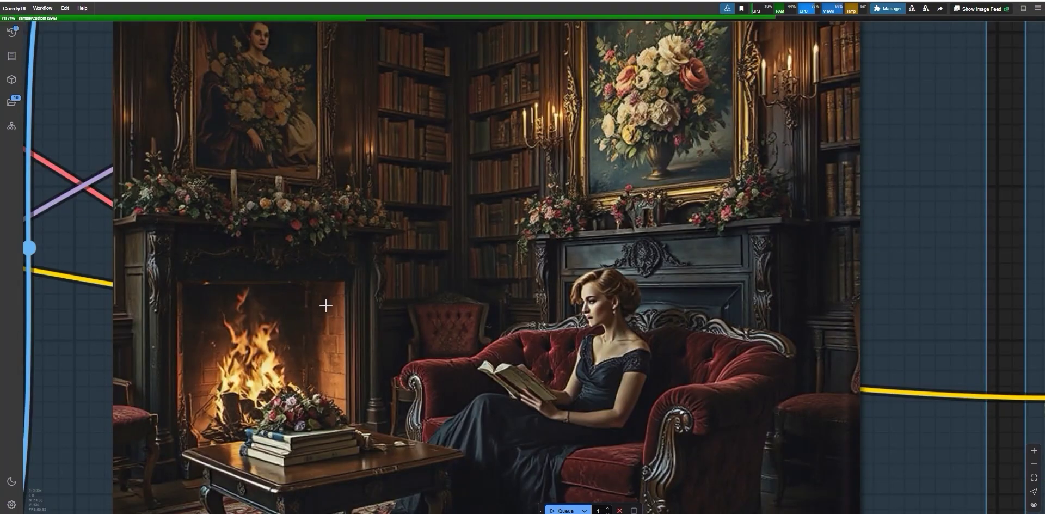
Examine the Shuttle group's library image up close, checking the fireplace, books and flowers, and the woman reading on the sofa
scroll(511, 299, up, 4)
scroll(346, 437, down, 6)
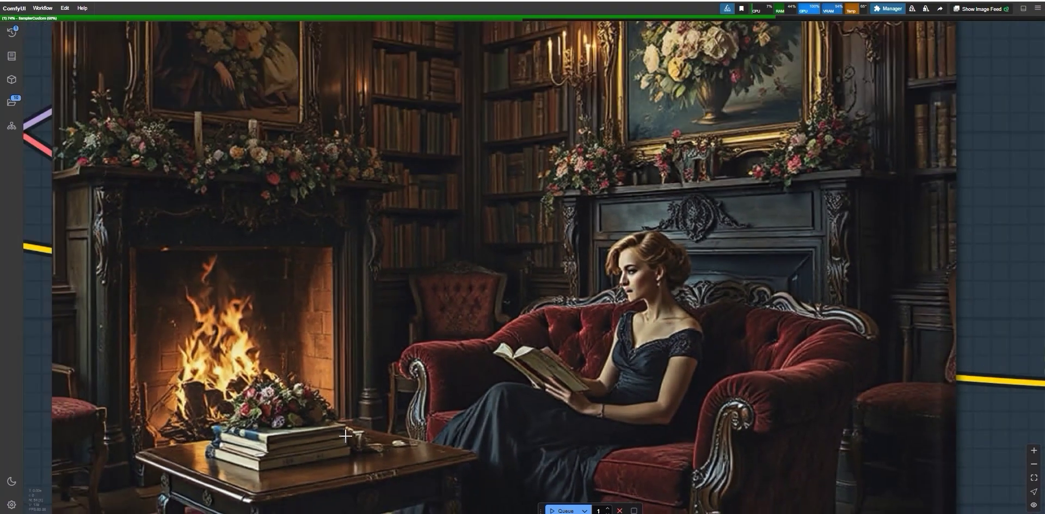
scroll(422, 445, down, 2)
scroll(747, 434, up, 4)
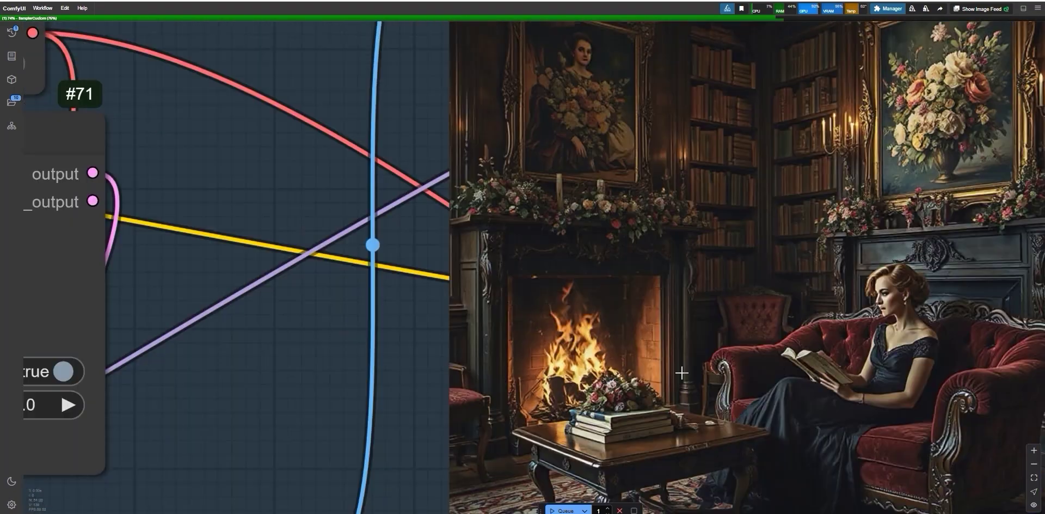
scroll(747, 433, up, 6)
scroll(584, 375, down, 5)
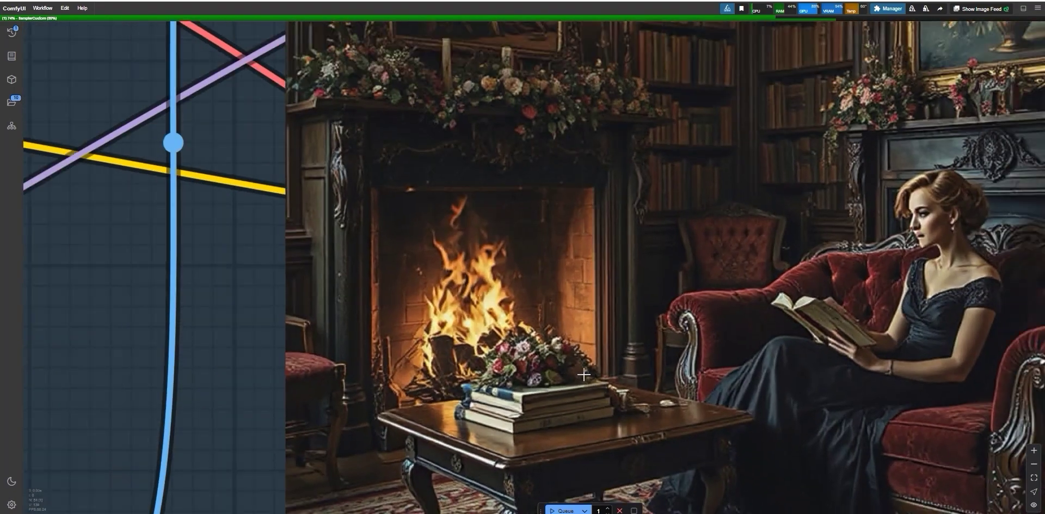
scroll(828, 273, up, 6)
scroll(796, 235, up, 3)
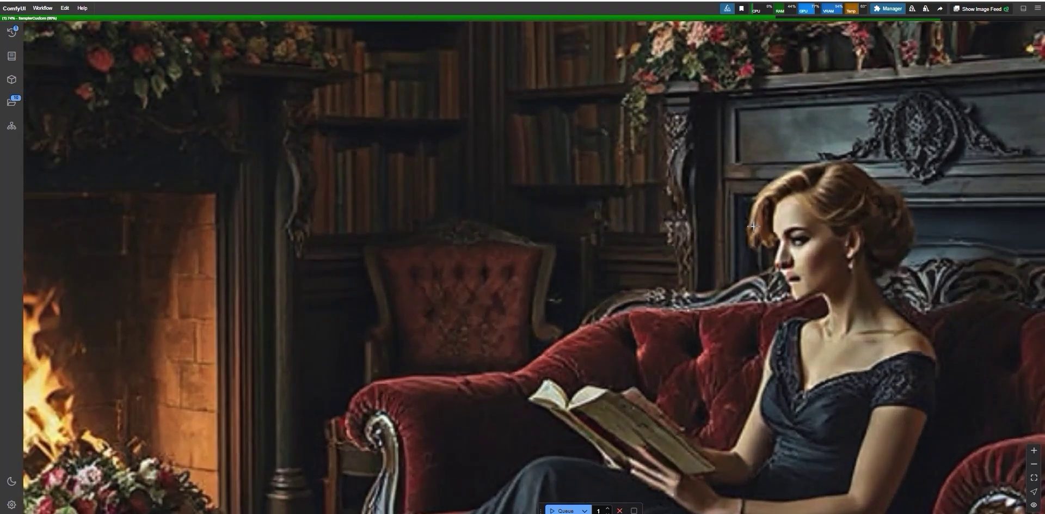
scroll(789, 251, down, 5)
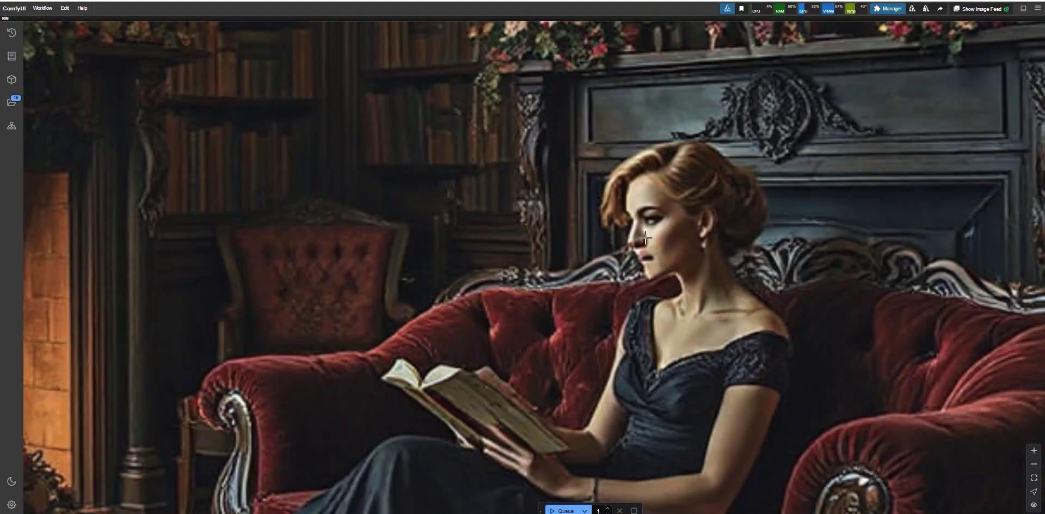
scroll(645, 238, down, 3)
scroll(645, 237, down, 5)
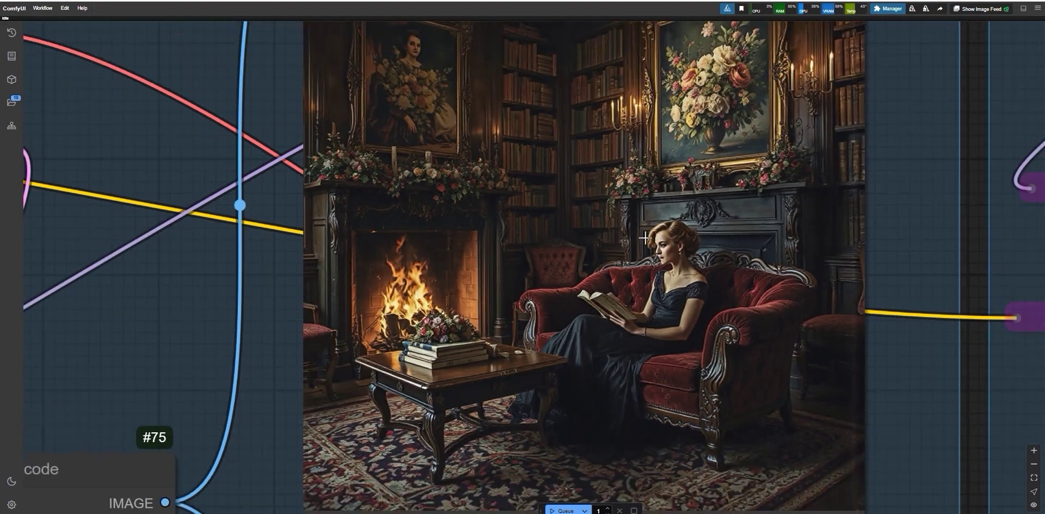
scroll(497, 156, down, 5)
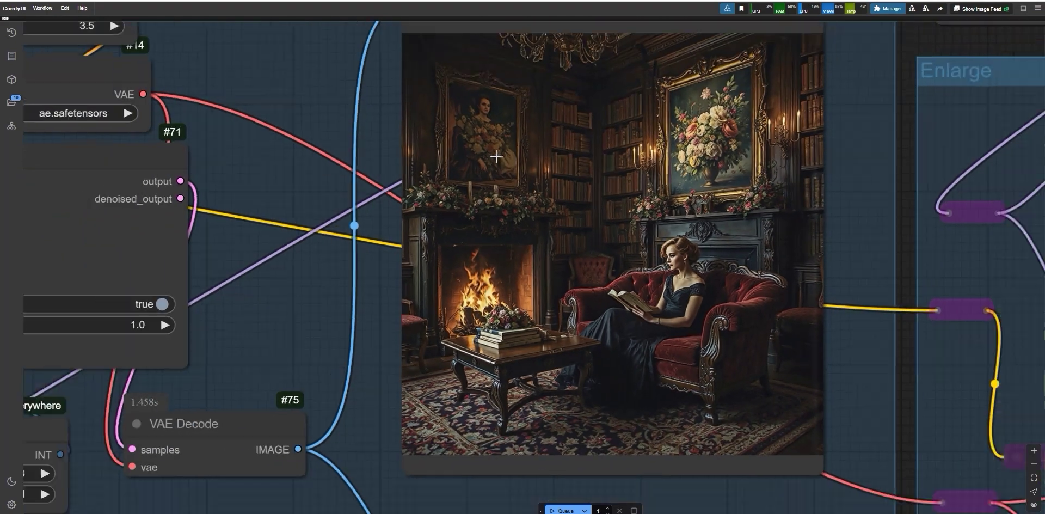
scroll(812, 269, down, 2)
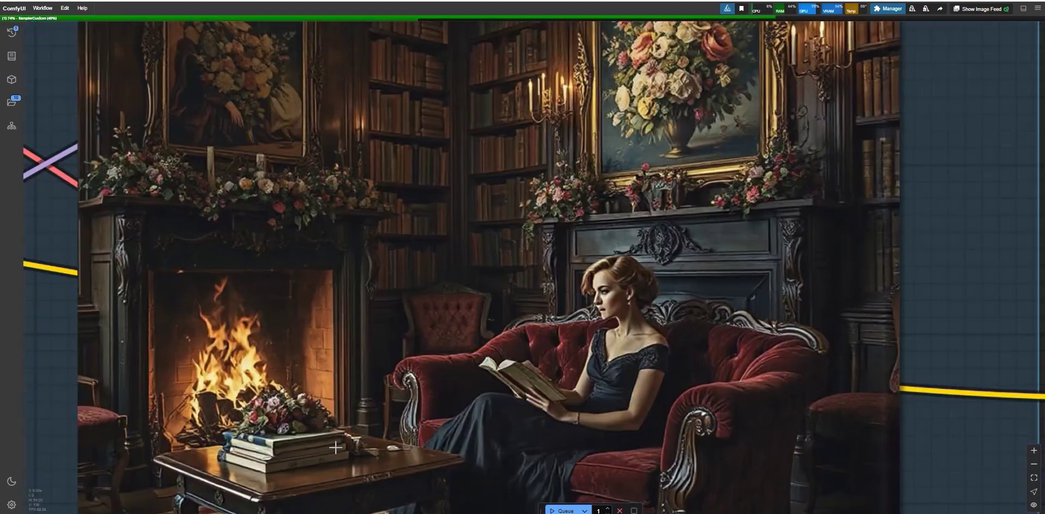
scroll(860, 430, down, 6)
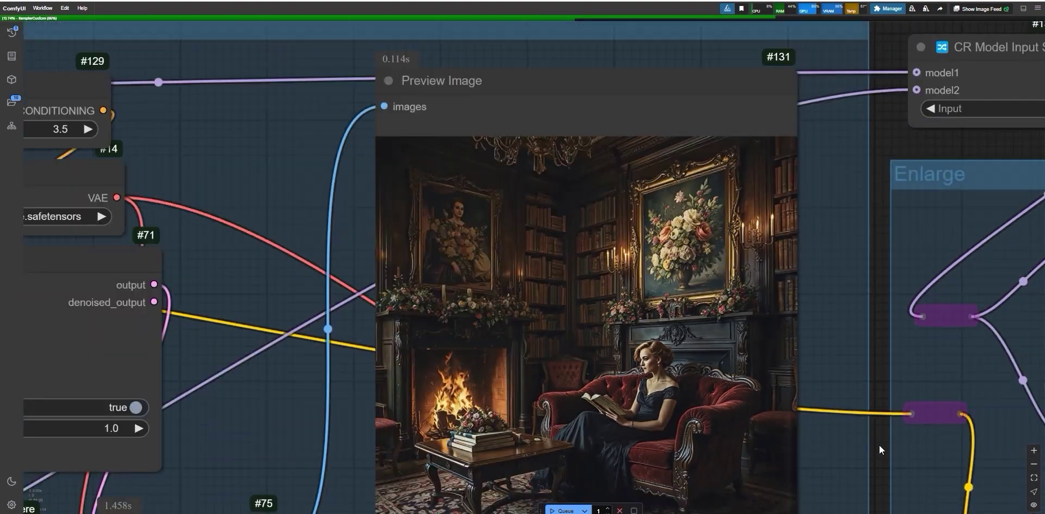
drag(880, 445, 917, 45)
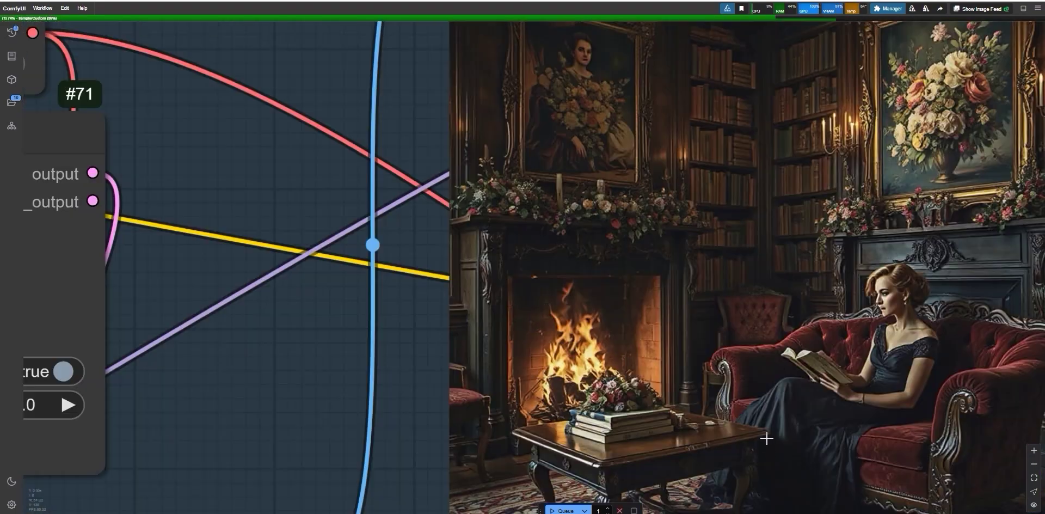
scroll(767, 437, up, 5)
scroll(666, 417, down, 2)
scroll(667, 416, up, 2)
scroll(583, 375, up, 1)
scroll(584, 374, down, 2)
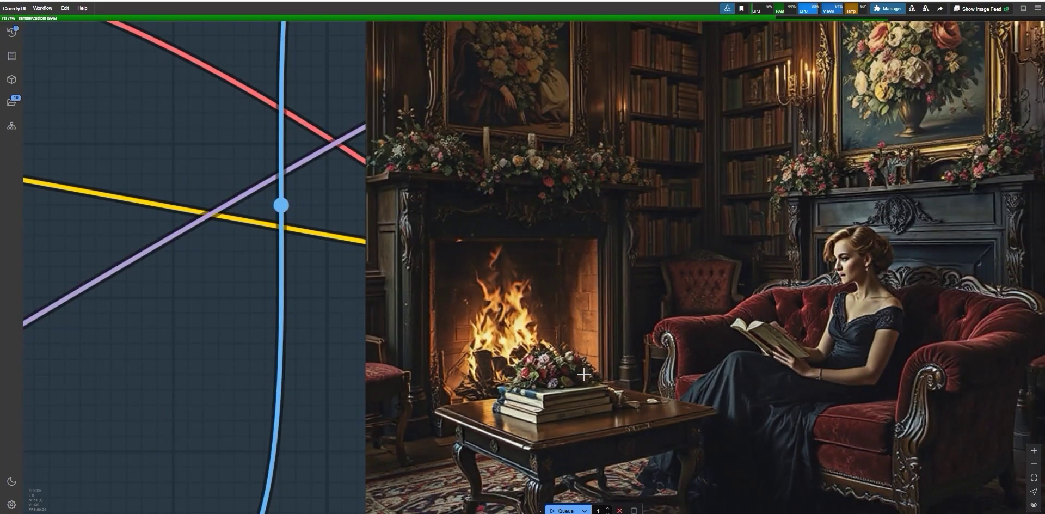
scroll(888, 252, up, 2)
scroll(888, 251, up, 3)
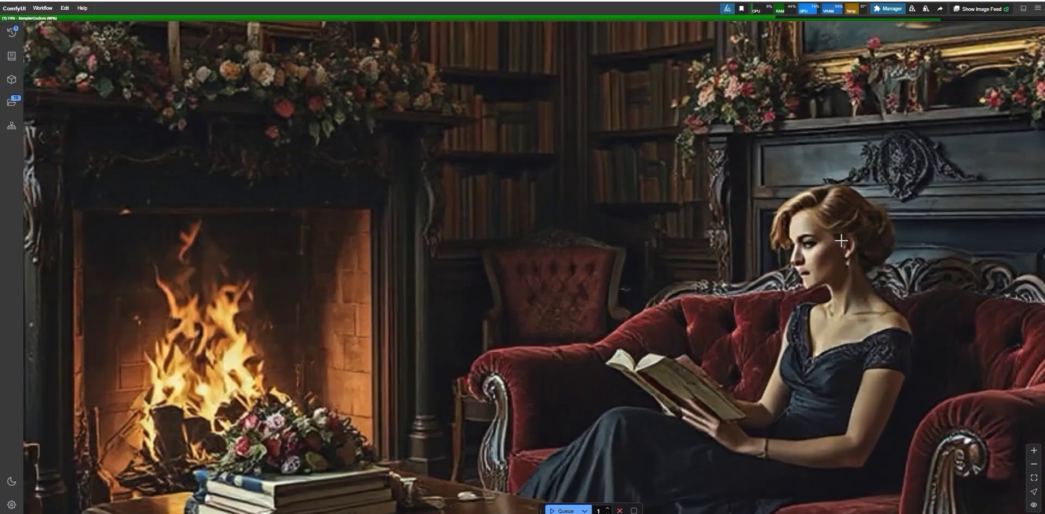
scroll(645, 236, down, 3)
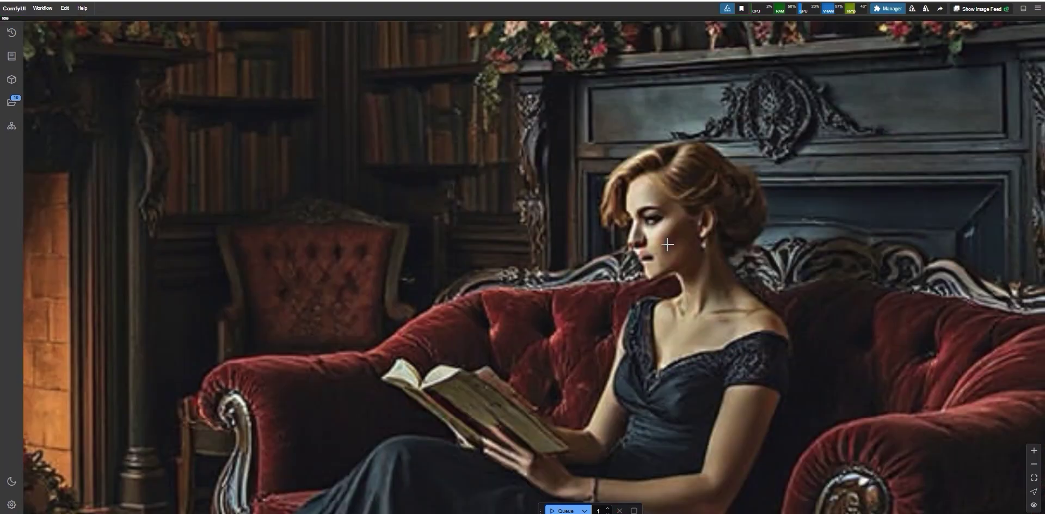
scroll(645, 236, down, 2)
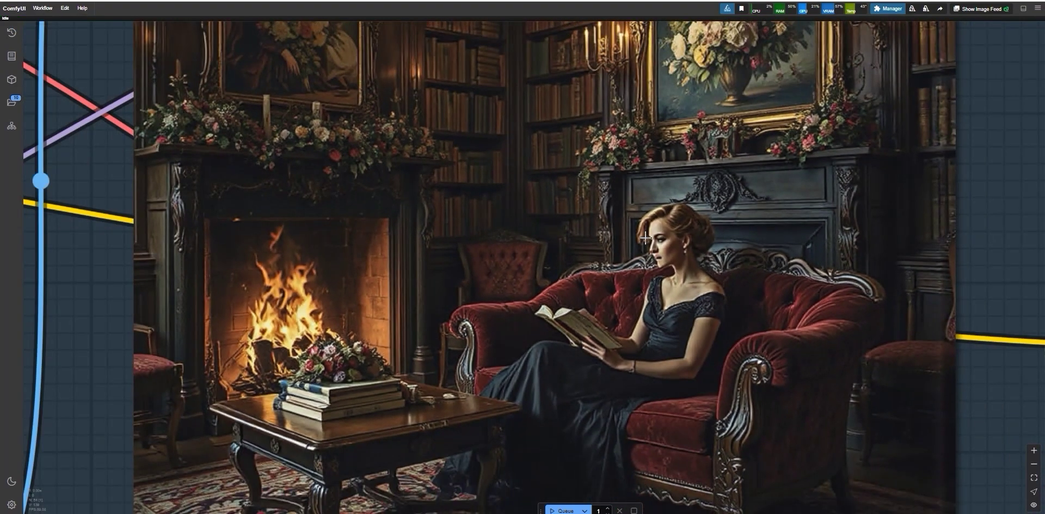
scroll(645, 238, down, 4)
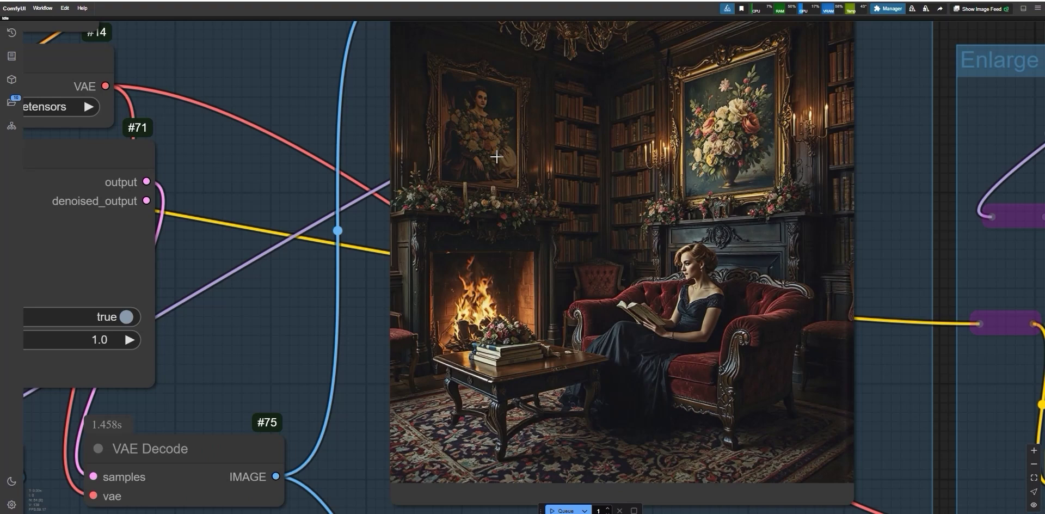
Examine the Flux group's library image up close, checking the woman's face, the bookshelves, the fireplace and the floral paintings
scroll(497, 157, down, 4)
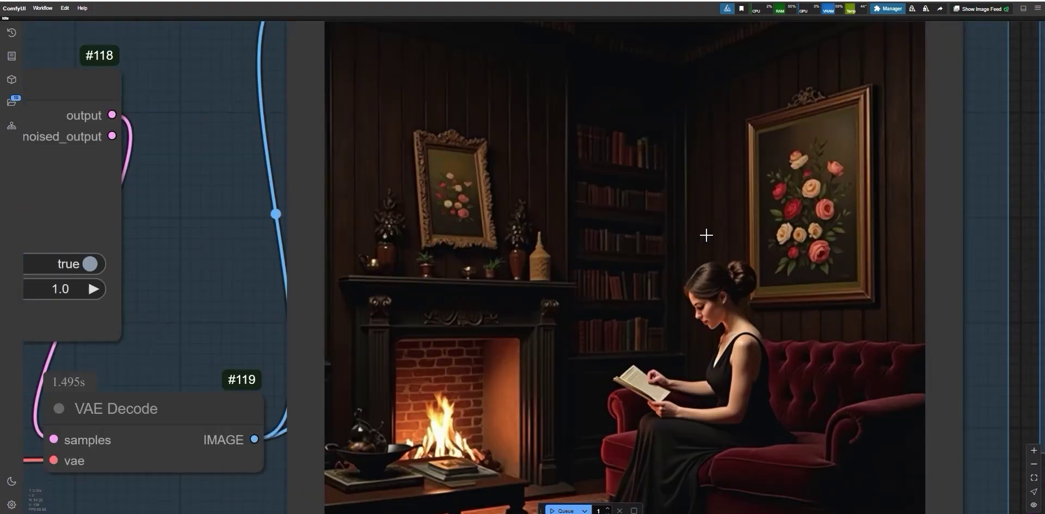
scroll(693, 328, up, 5)
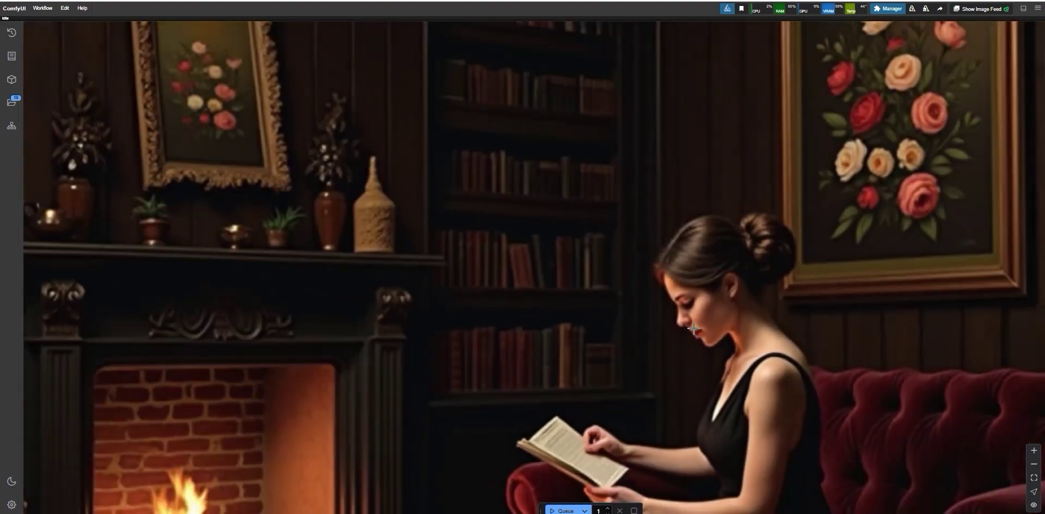
scroll(693, 328, down, 5)
scroll(638, 303, up, 7)
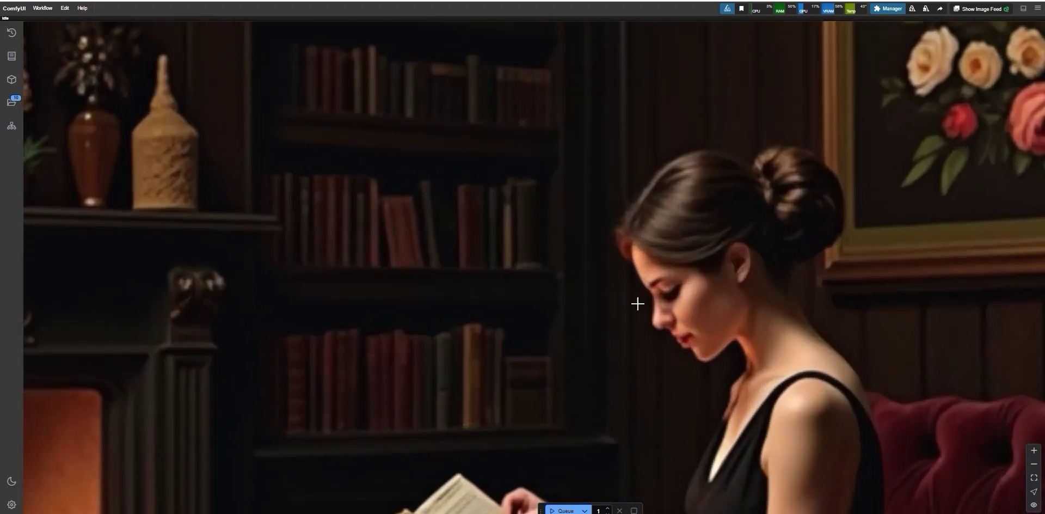
scroll(622, 308, down, 6)
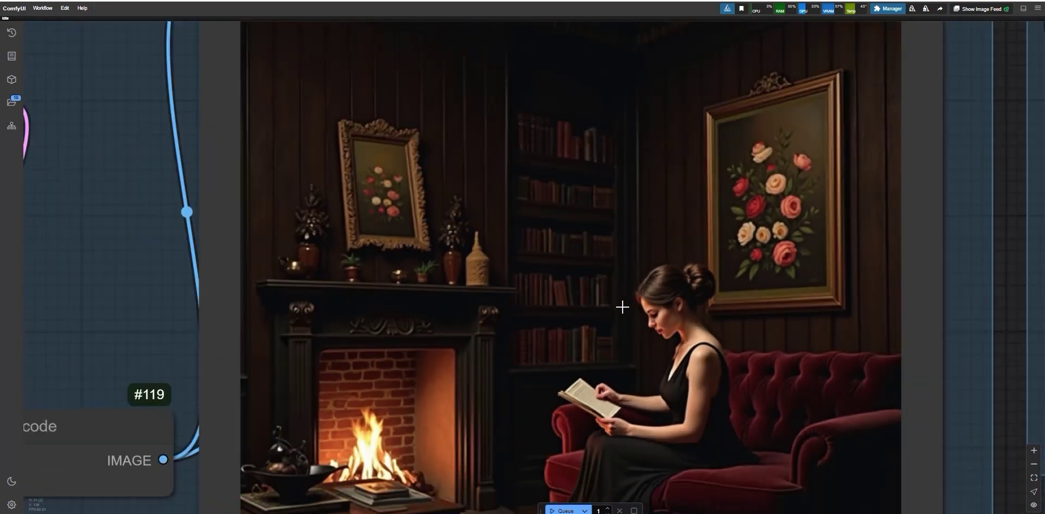
scroll(622, 307, down, 1)
scroll(628, 307, up, 1)
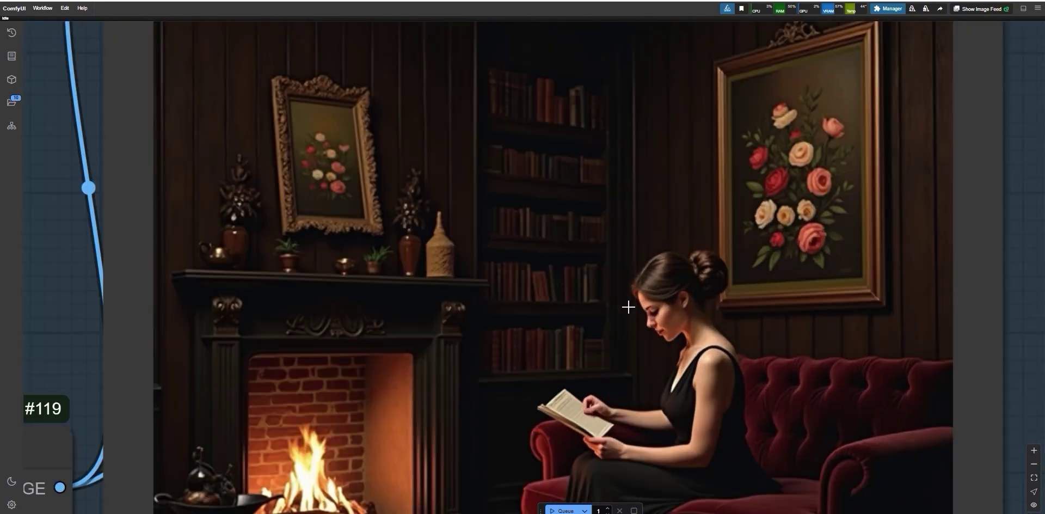
scroll(628, 307, up, 3)
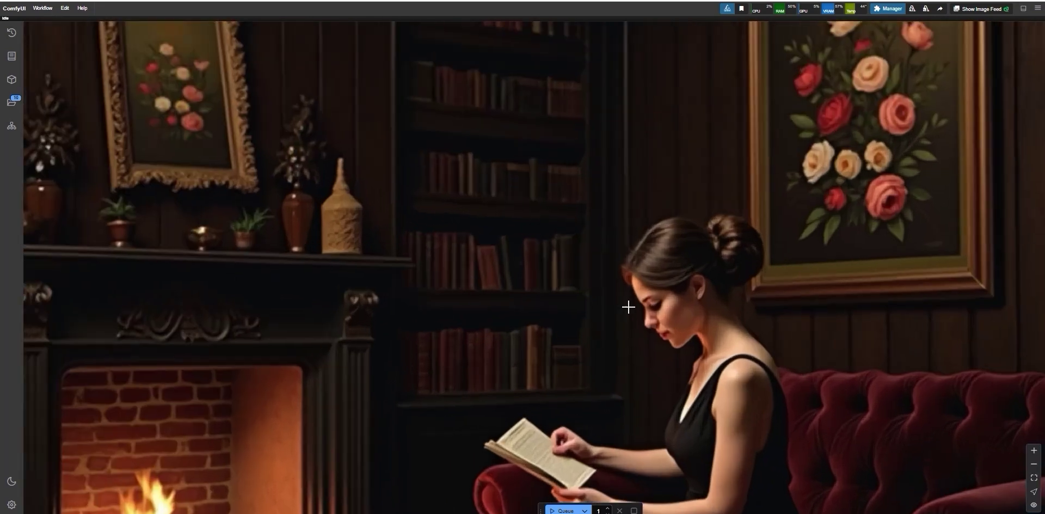
scroll(628, 307, up, 1)
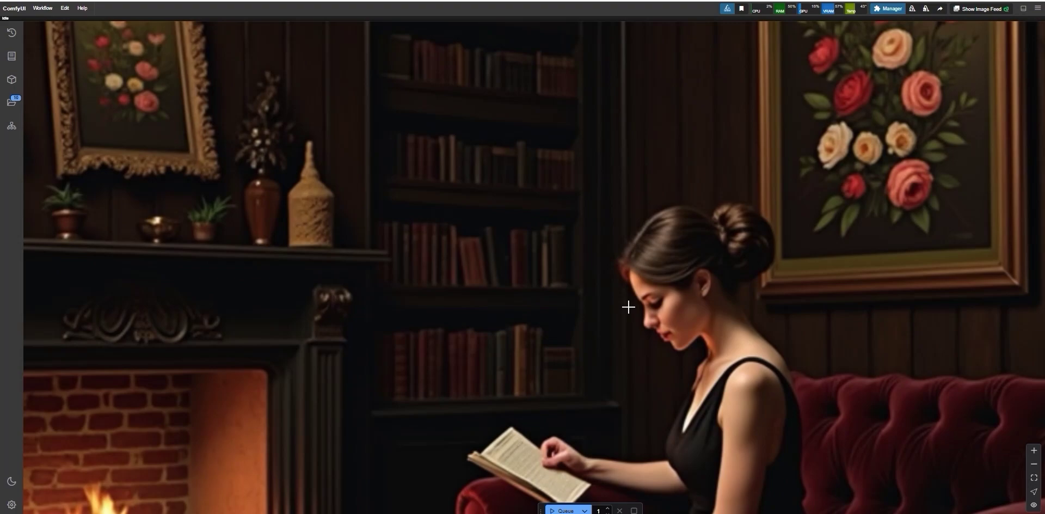
scroll(628, 307, down, 15)
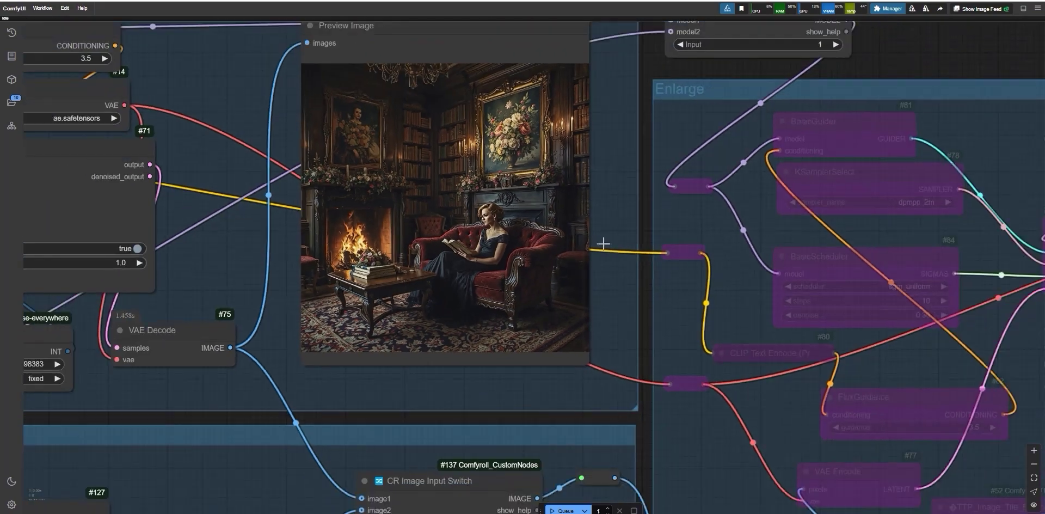
Return to the Shuttle group's library image and review its overall composition and details against the Flux version
drag(646, 175, 1042, 252)
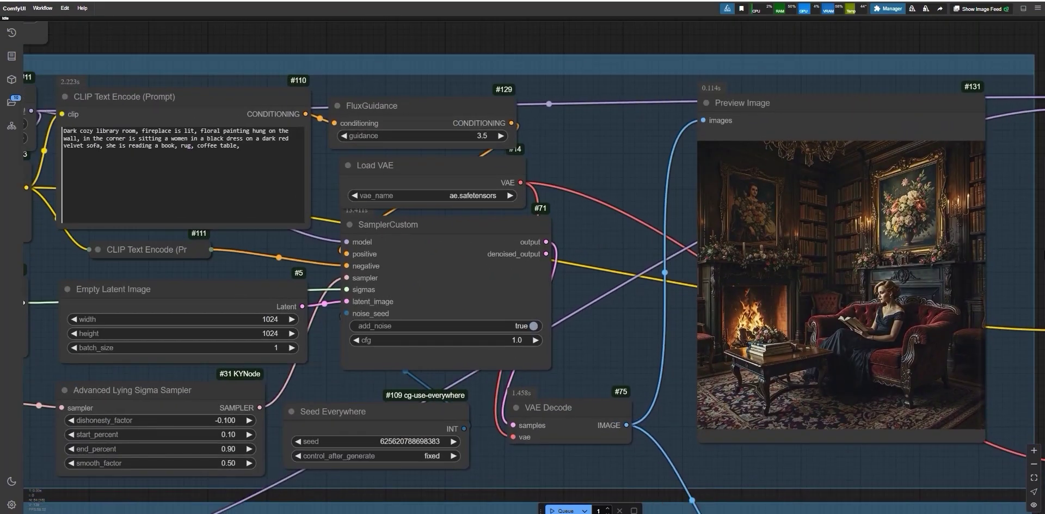
scroll(1042, 262, down, 4)
scroll(1042, 262, up, 4)
scroll(1042, 261, down, 3)
drag(911, 88, 526, 61)
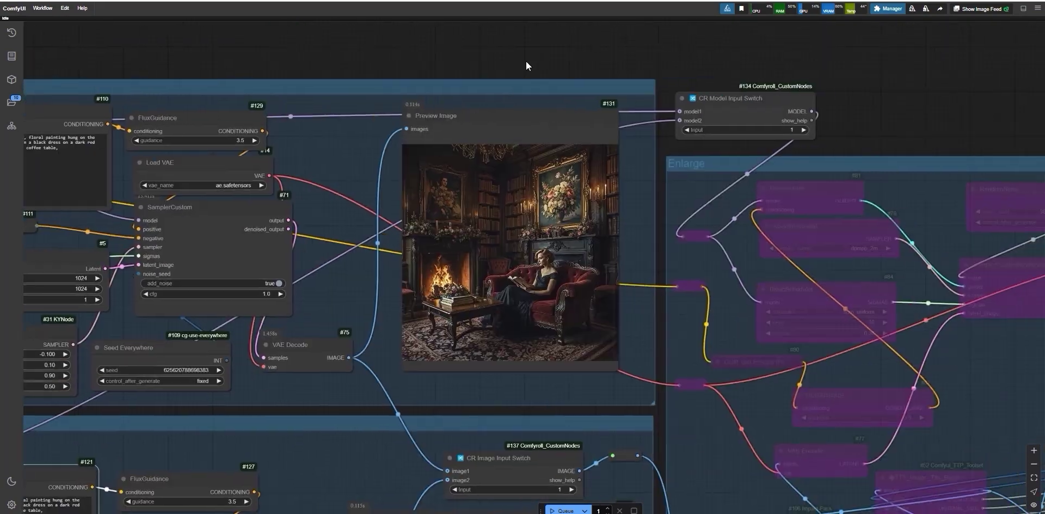
scroll(443, 250, up, 10)
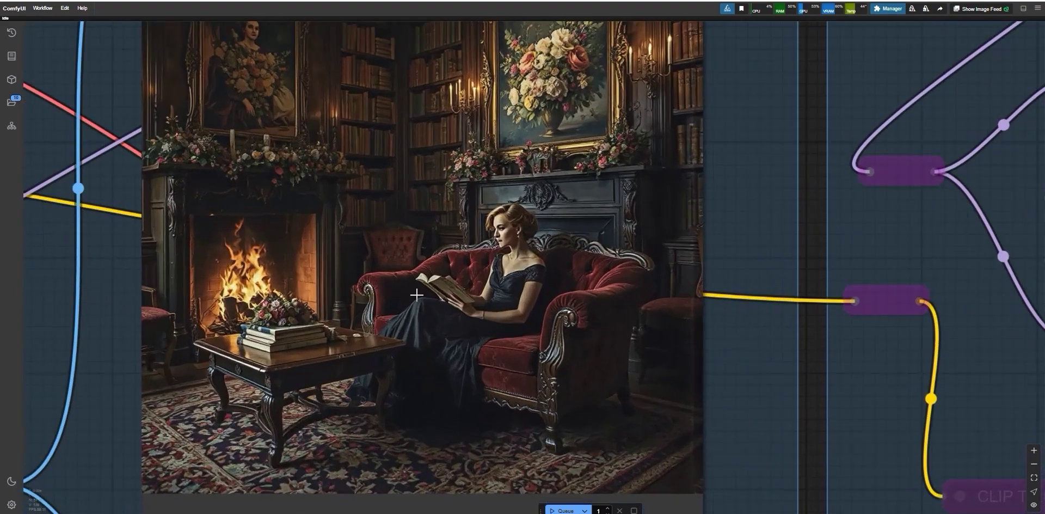
scroll(431, 283, up, 10)
scroll(463, 218, down, 12)
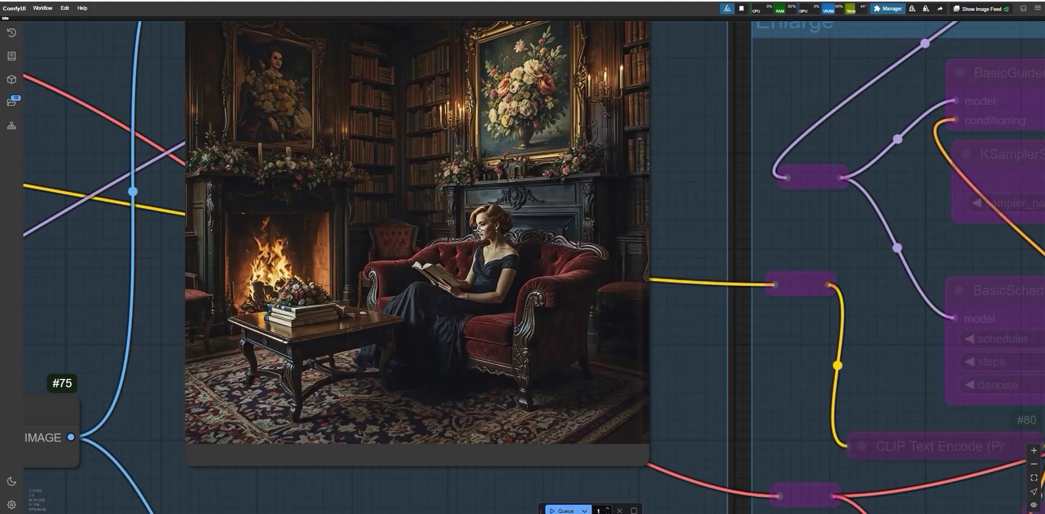
scroll(479, 230, down, 2)
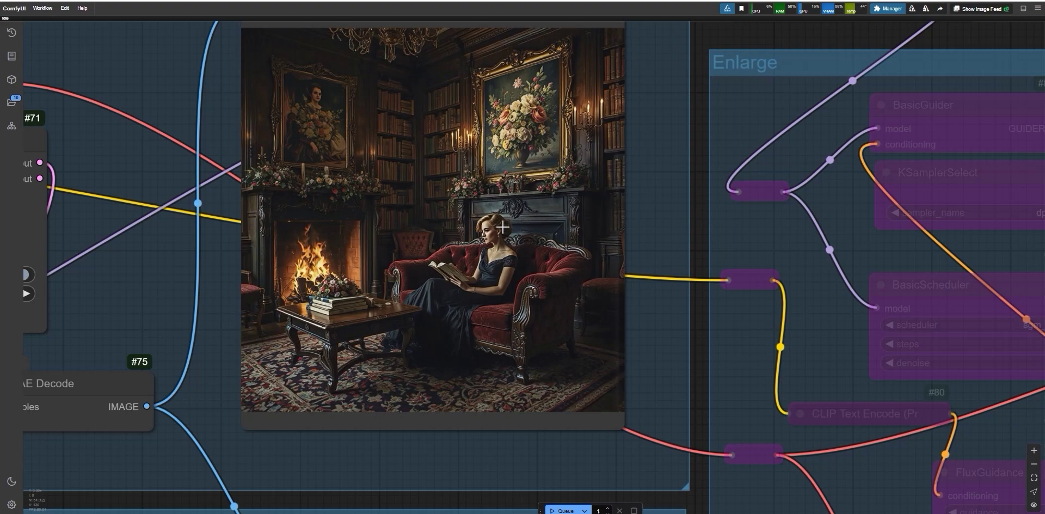
scroll(502, 227, down, 7)
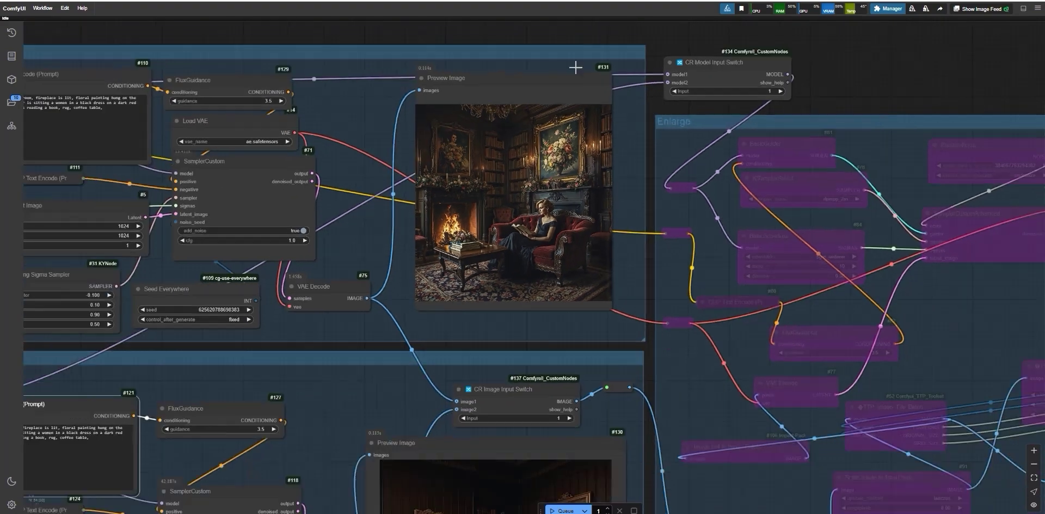
Enable the Enlarge group, copy the Shuttle group's library prompt into the Enlarge group's CLIP Text Encode node, and collapse that node
drag(450, 39, 750, 73)
click(248, 44)
right_click(296, 141)
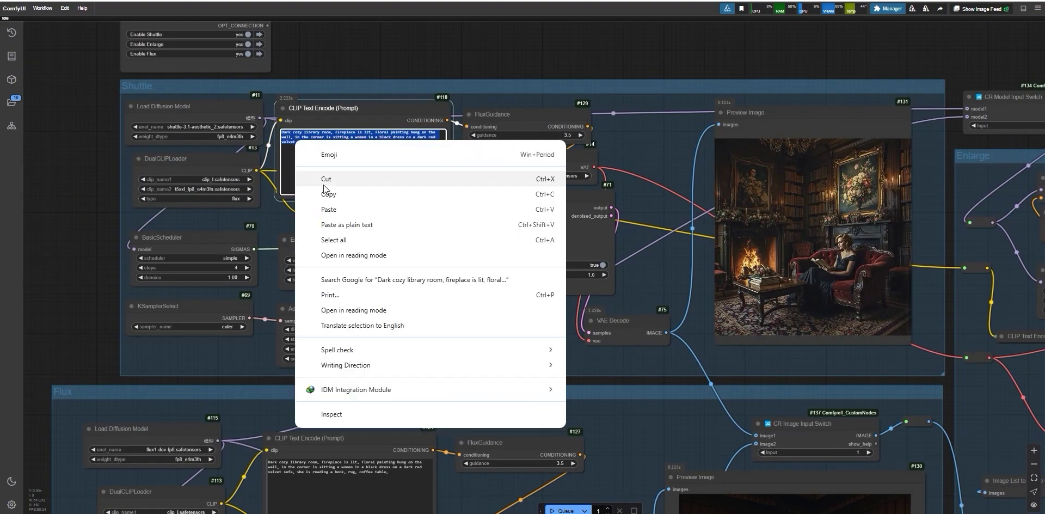
click(326, 210)
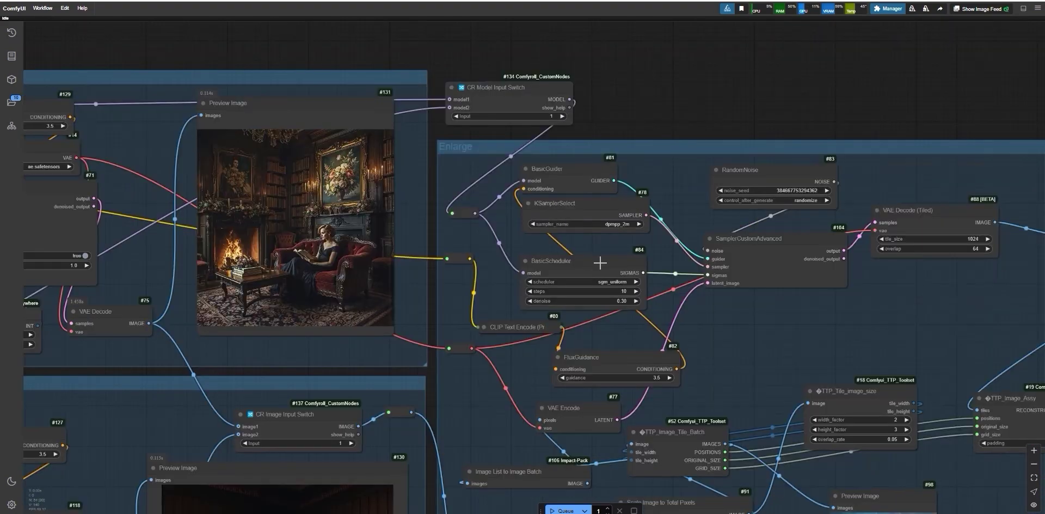
scroll(600, 264, up, 5)
click(401, 353)
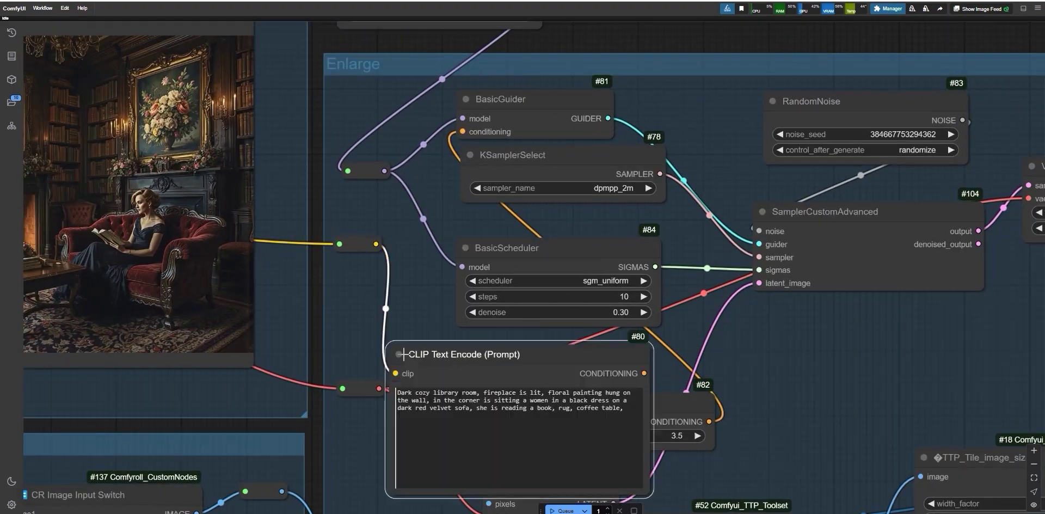
click(400, 353)
Set the denoise value of the Enlarge group's BasicScheduler to 0.5
click(618, 313)
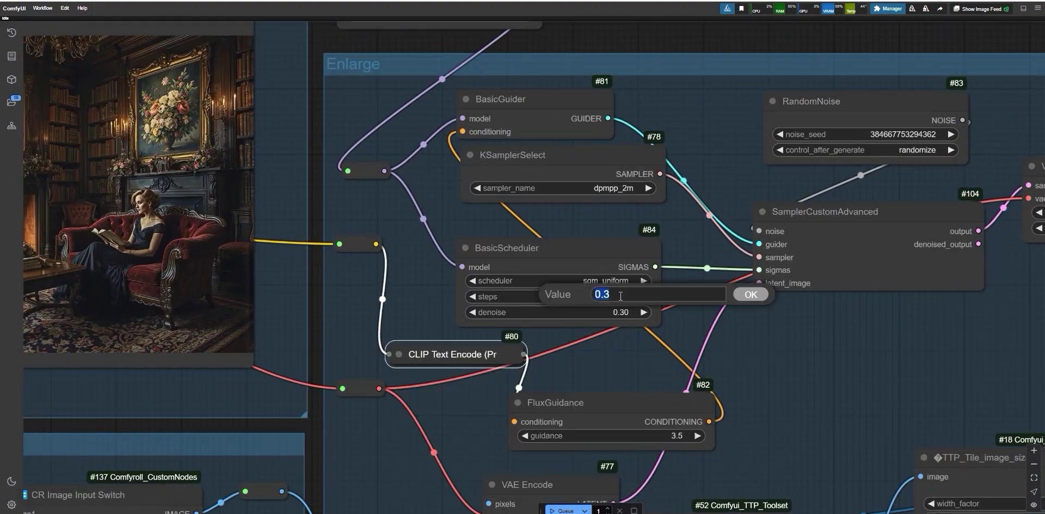
text(0.5)
key(Return)
Examine the enlarged library image up close, checking the woman's face, the sofa and the fireplace, and bring up the preview's image options
scroll(679, 312, down, 5)
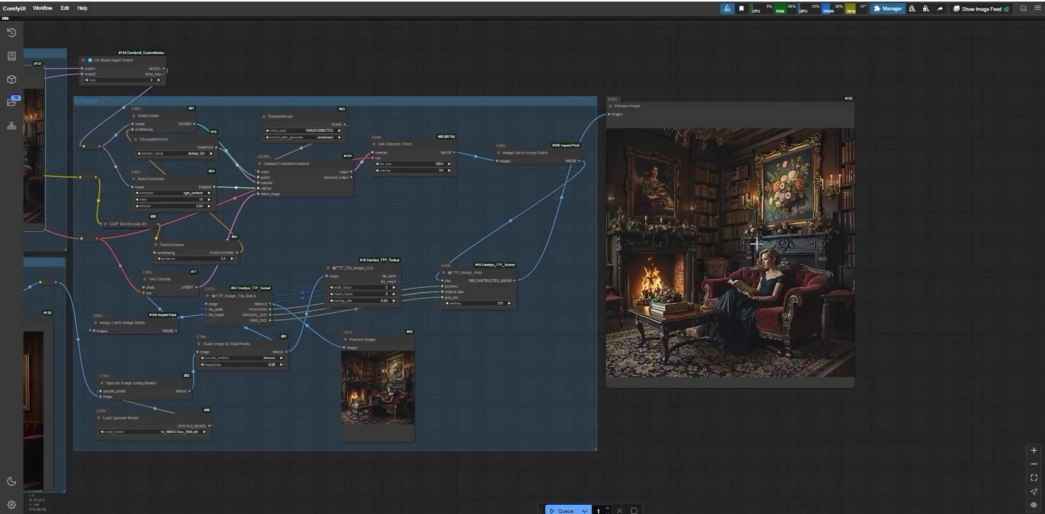
scroll(757, 243, up, 20)
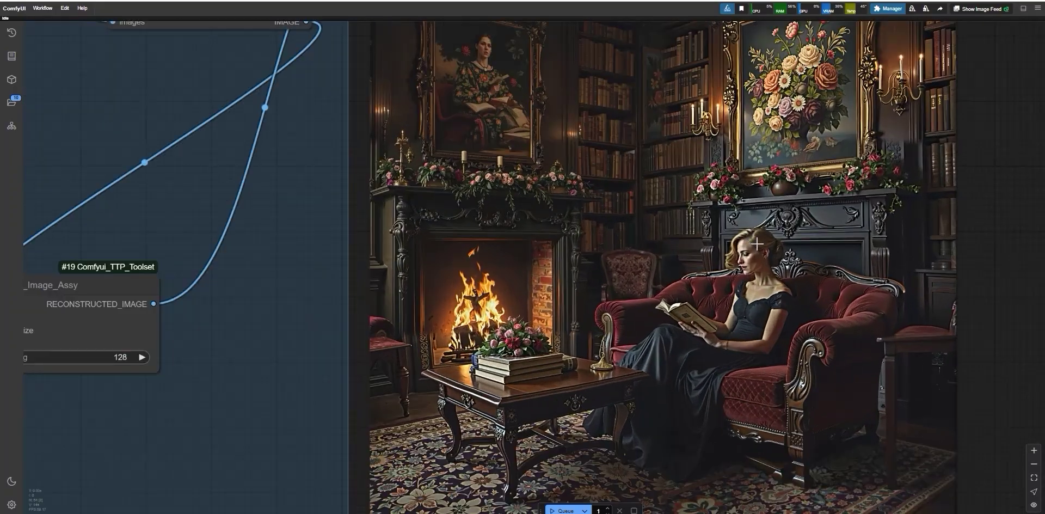
scroll(749, 256, down, 7)
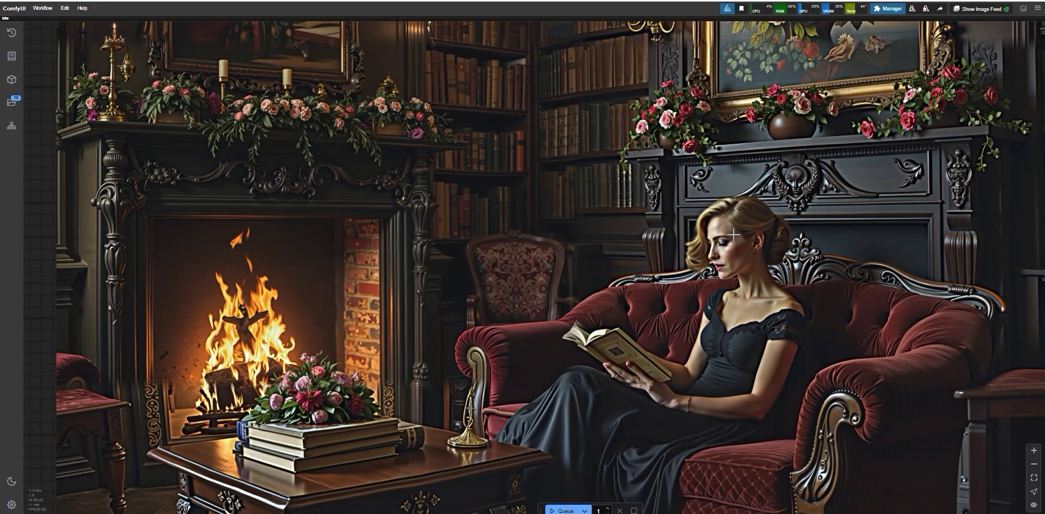
scroll(744, 258, up, 8)
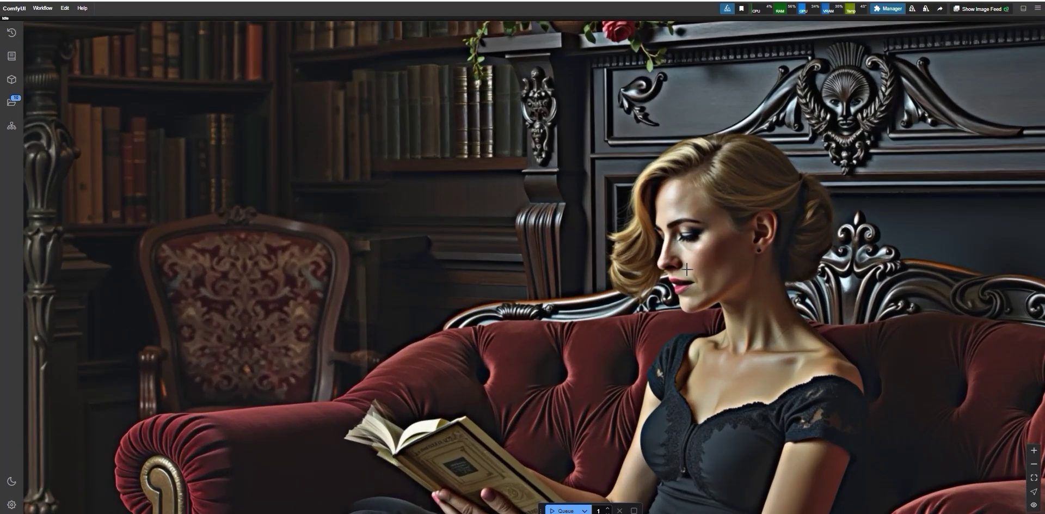
scroll(687, 269, down, 4)
scroll(687, 269, down, 10)
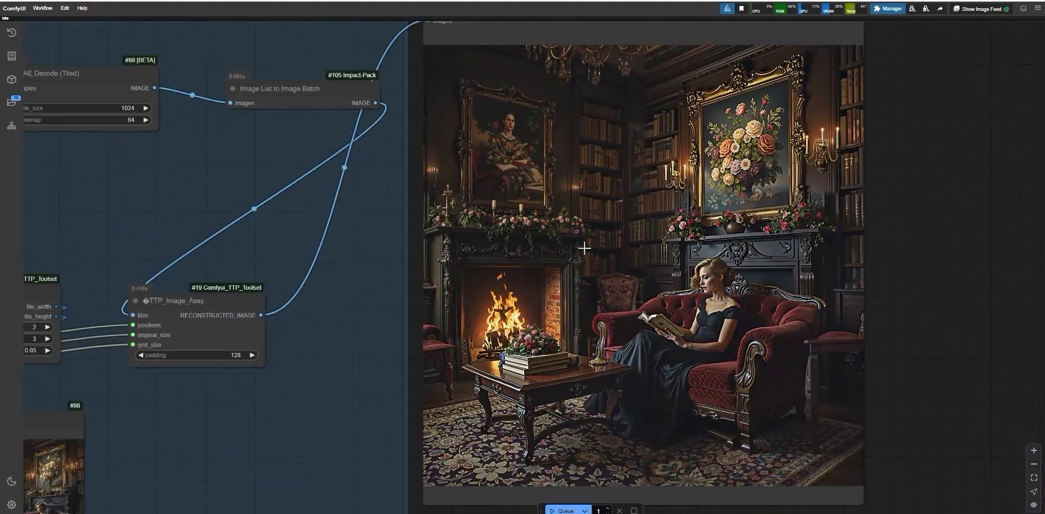
right_click(582, 241)
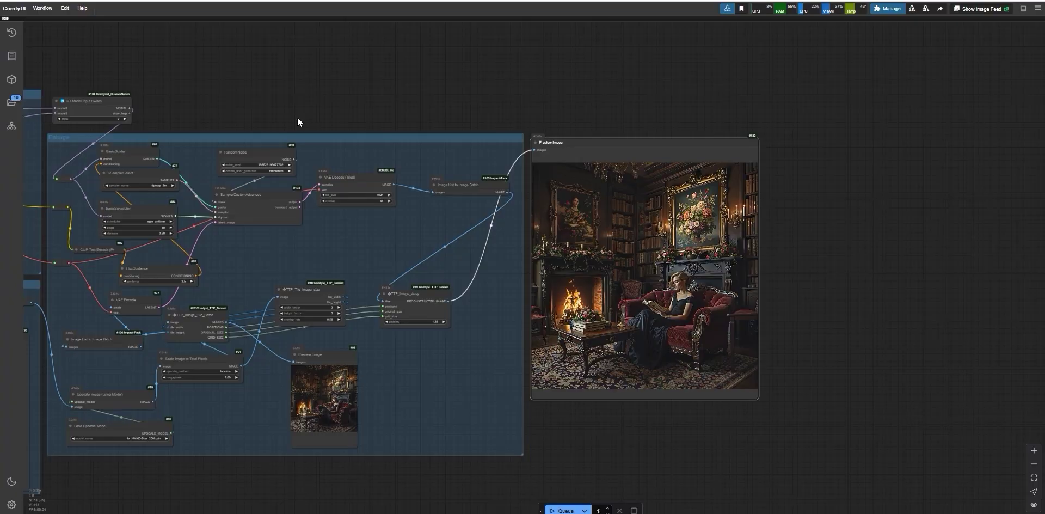
scroll(632, 203, up, 3)
scroll(577, 310, up, 8)
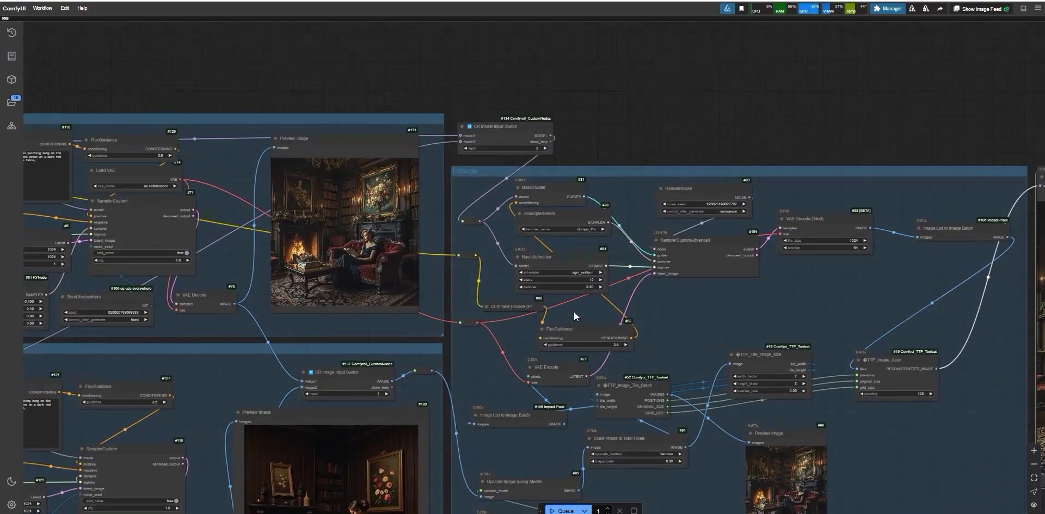
Set the denoise value of the Enlarge group's BasicScheduler to 0.3 and inspect the enlarged library image
click(578, 275)
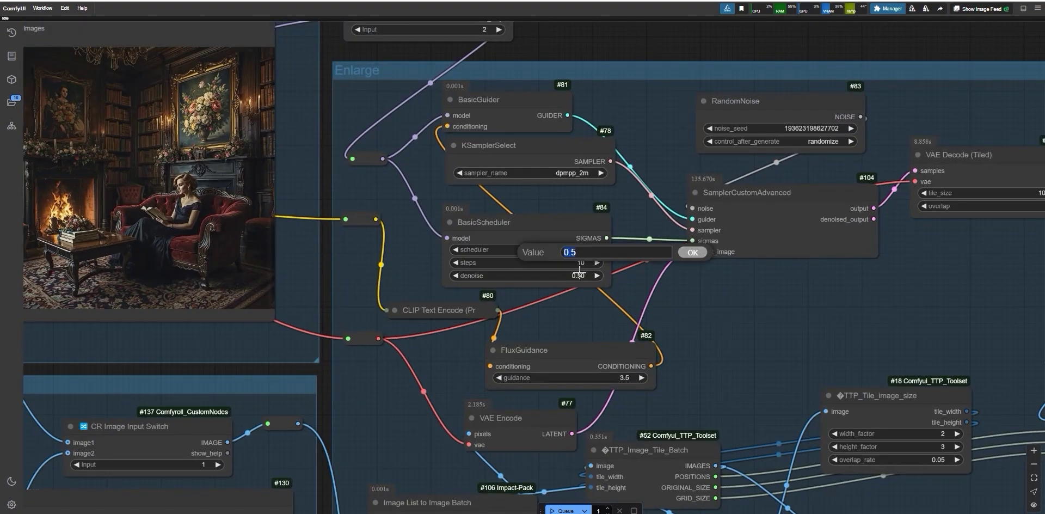
text(0)
key(Return)
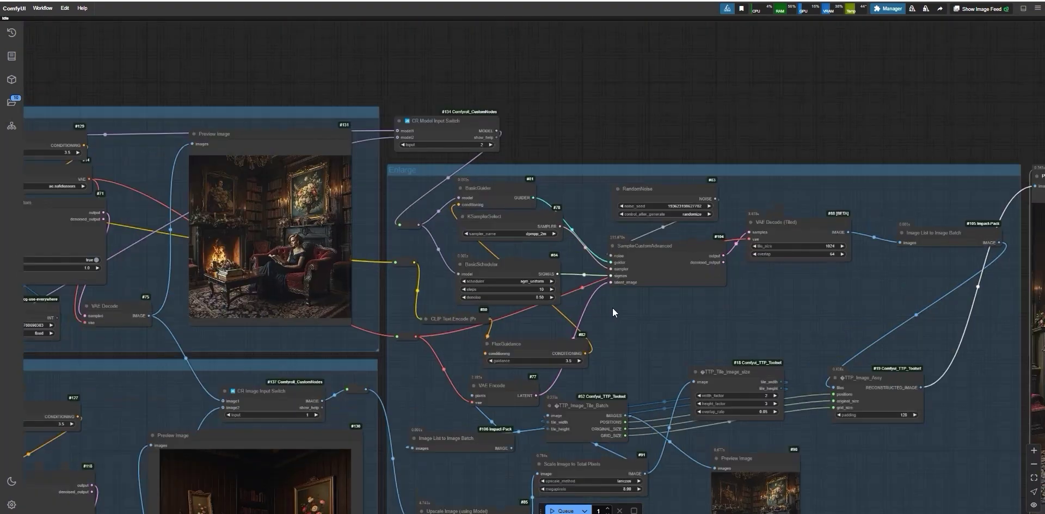
scroll(613, 308, up, 1)
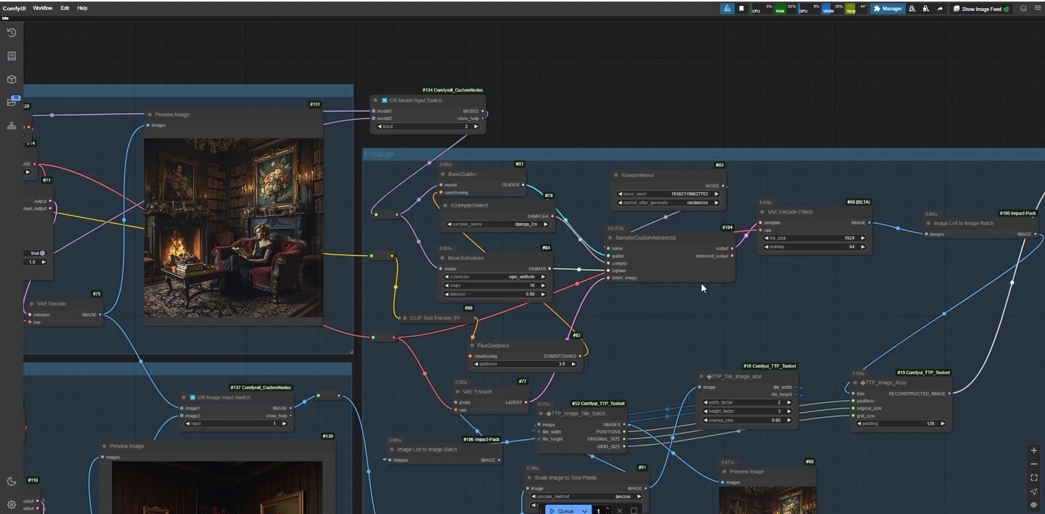
scroll(714, 288, down, 4)
scroll(621, 86, up, 10)
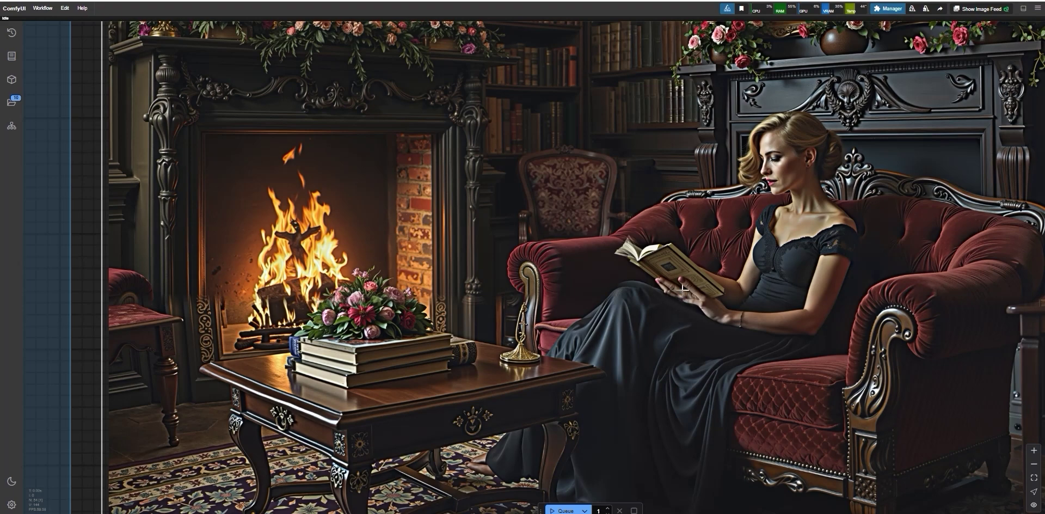
Set the TTP_Tile_image_size node's width_factor to 3 and height_factor to 4
scroll(625, 294, down, 8)
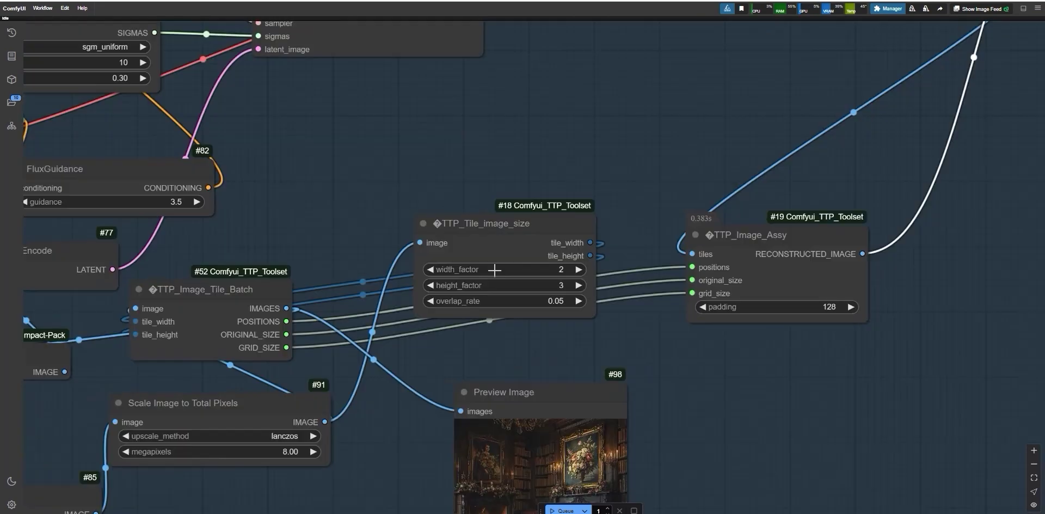
scroll(495, 269, up, 3)
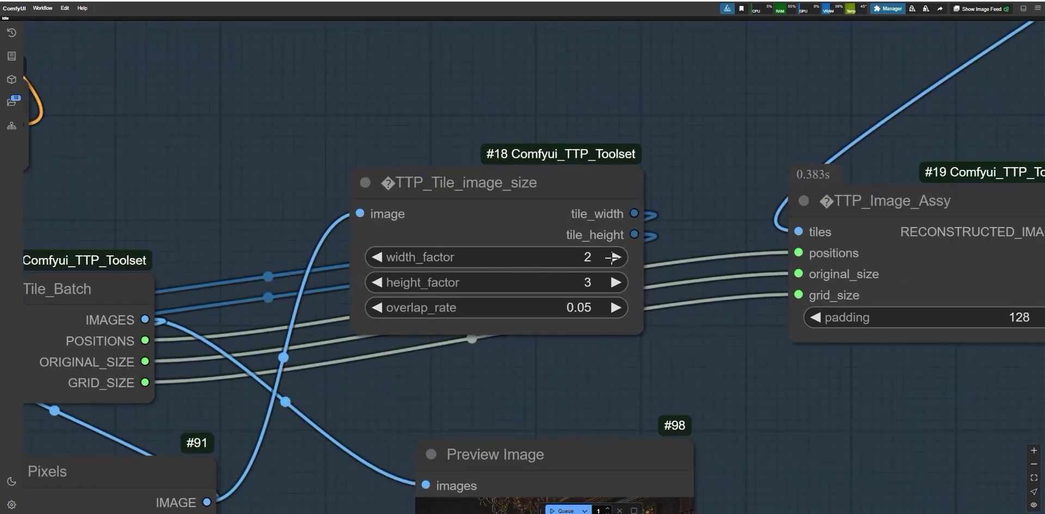
click(612, 259)
click(620, 283)
Review the tile preview and the newly enlarged library image, checking the woman, the armchair, the mantel flowers and the paintings
scroll(695, 328, down, 5)
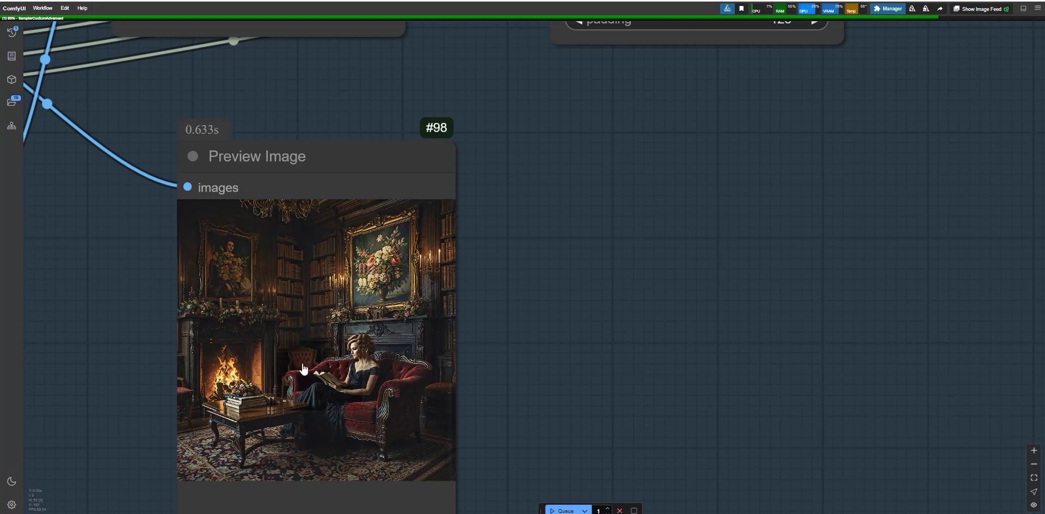
scroll(510, 376, down, 5)
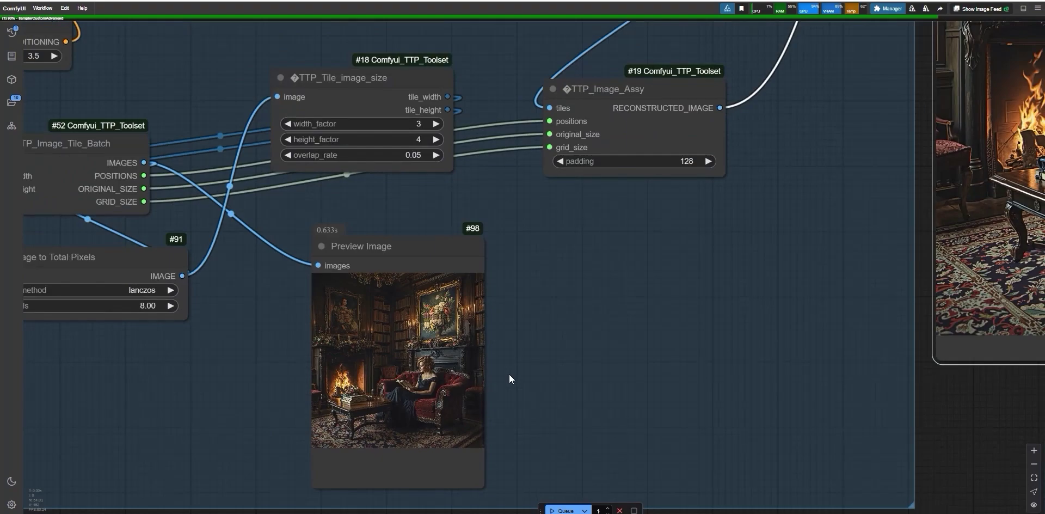
scroll(509, 375, down, 4)
drag(910, 404, 565, 487)
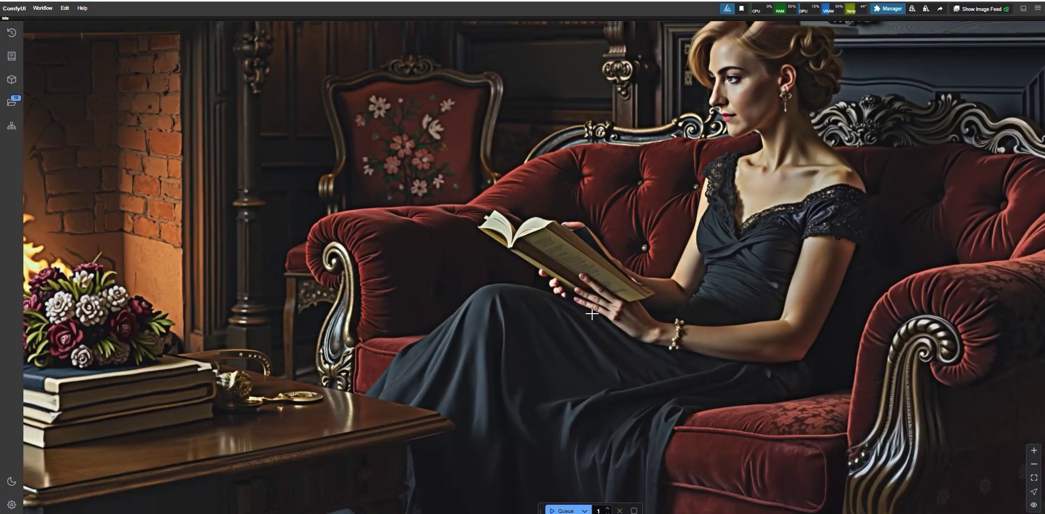
scroll(569, 306, down, 1)
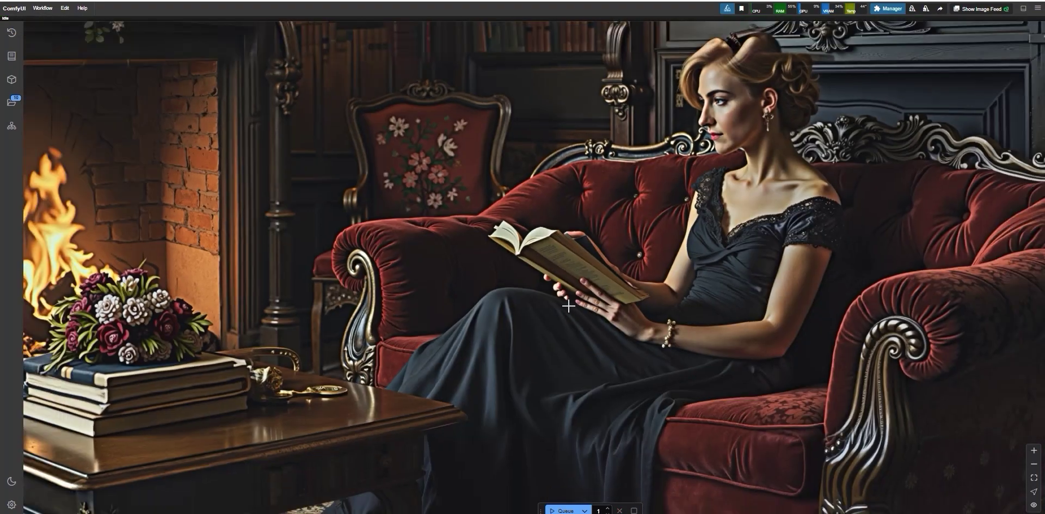
scroll(569, 306, down, 5)
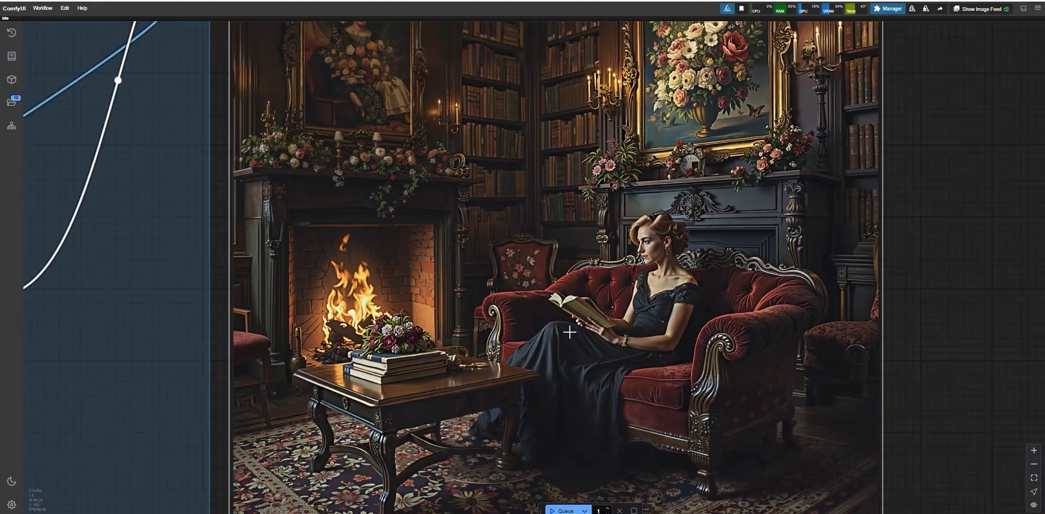
scroll(570, 331, down, 3)
scroll(569, 332, up, 8)
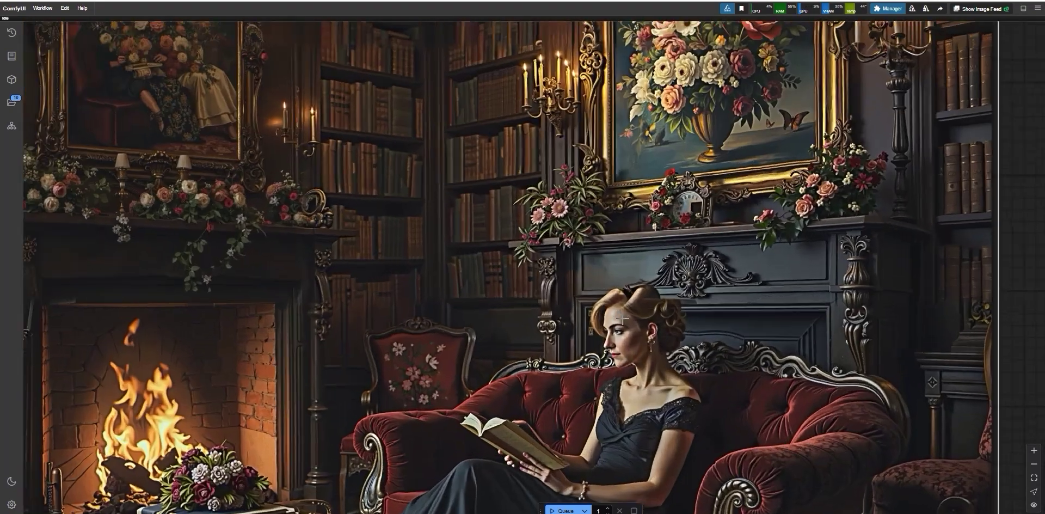
scroll(623, 319, up, 3)
scroll(987, 269, down, 18)
scroll(833, 264, up, 4)
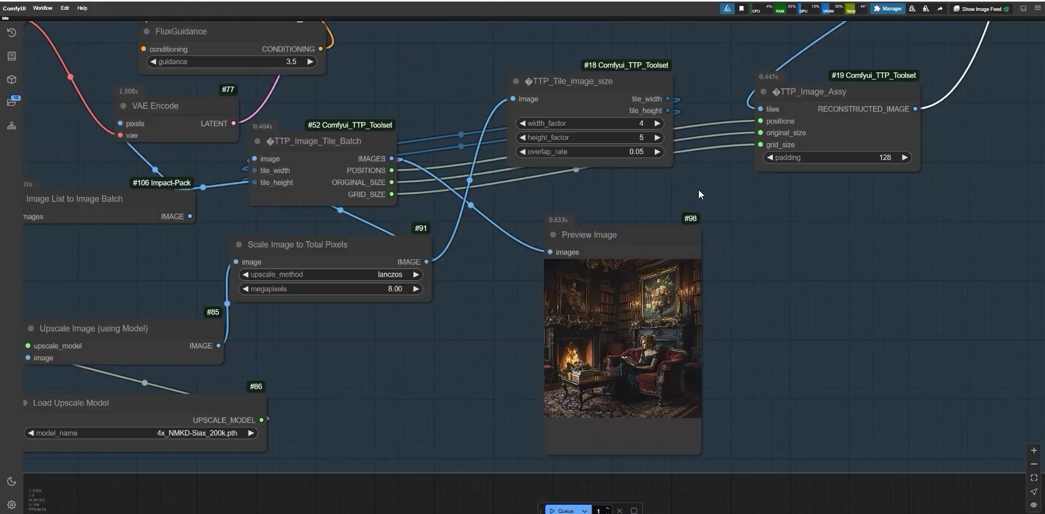
Queue the workflow with a tile width_factor of 4 and height_factor of 5, and inspect the carpet and sofa in the enlarged image
scroll(871, 375, down, 4)
drag(903, 454, 487, 462)
scroll(486, 461, down, 1)
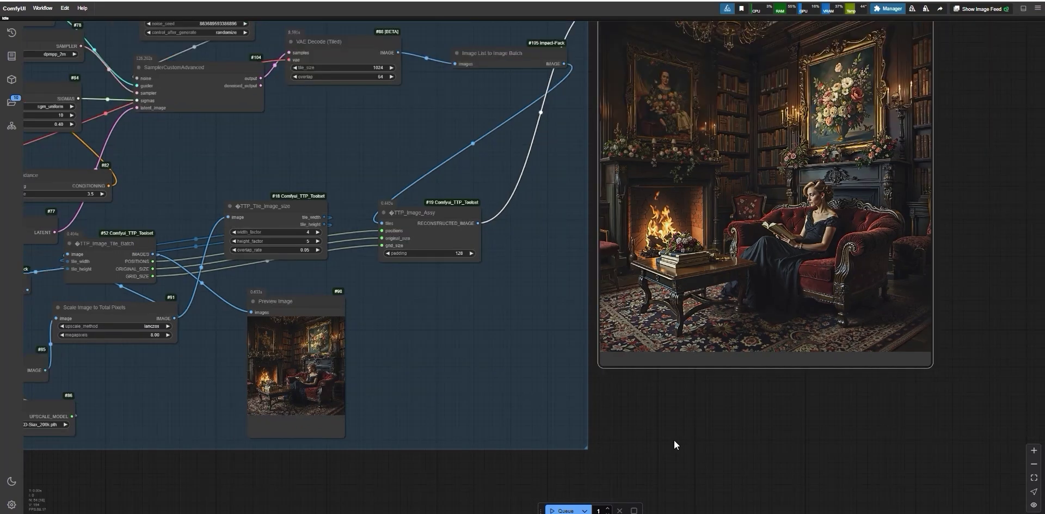
click(561, 510)
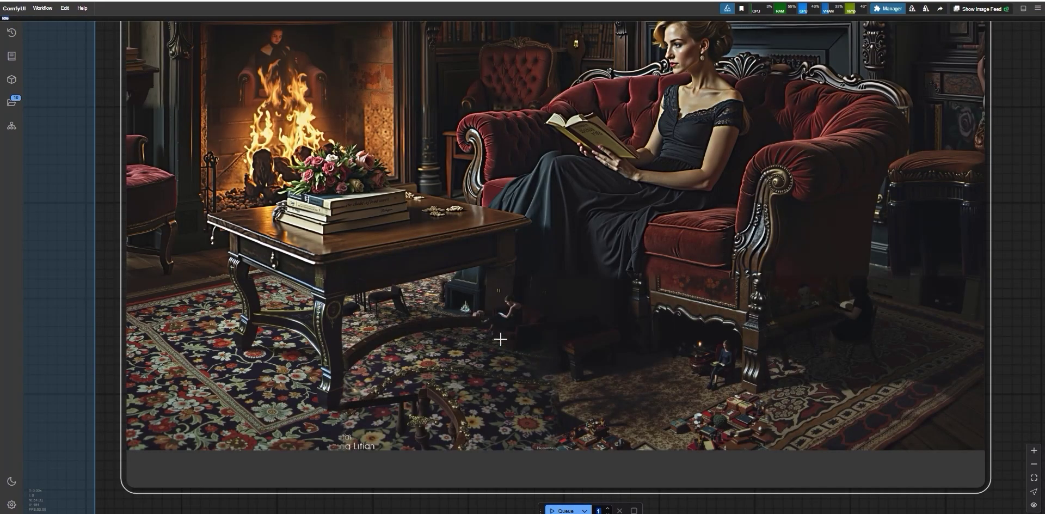
scroll(588, 304, down, 8)
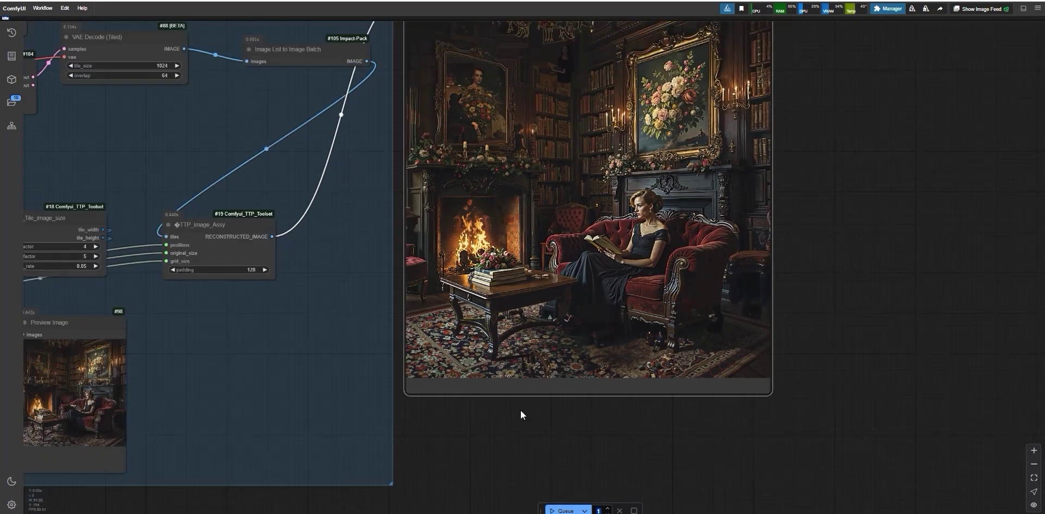
Return the TTP_Tile_image_size node's width_factor to 3 and height_factor to 4, and look over the Enlarge group and its output preview
scroll(858, 439, up, 2)
scroll(374, 238, up, 5)
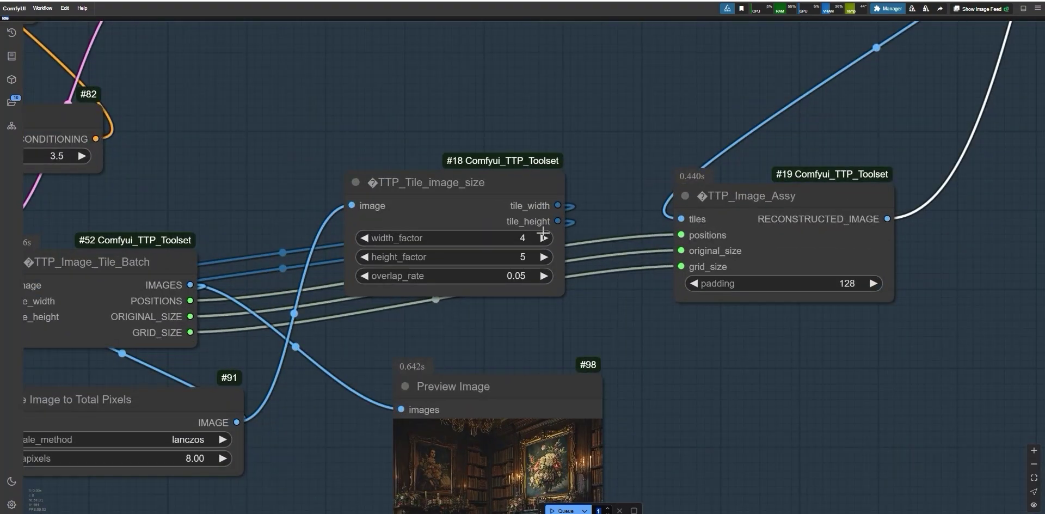
click(365, 238)
click(365, 256)
scroll(671, 309, down, 7)
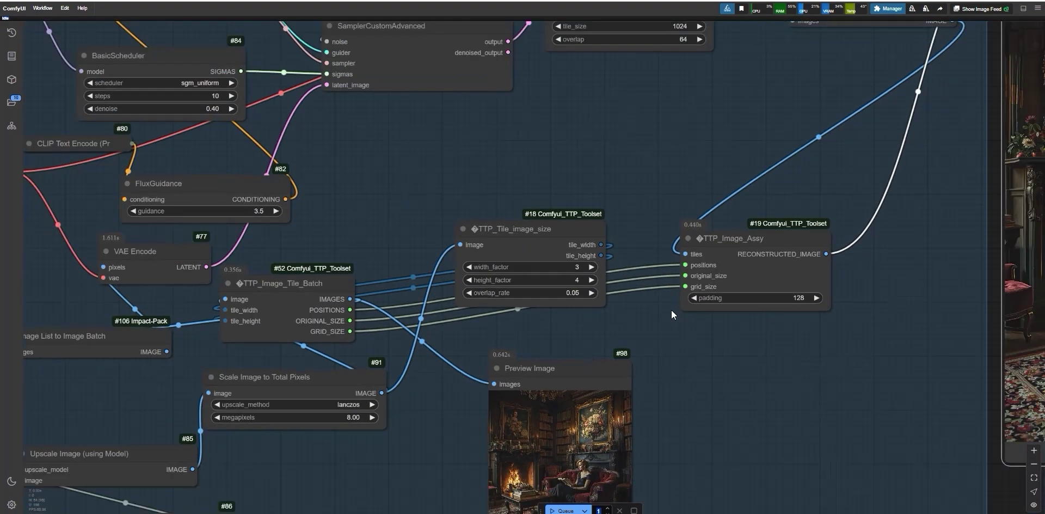
scroll(671, 309, down, 1)
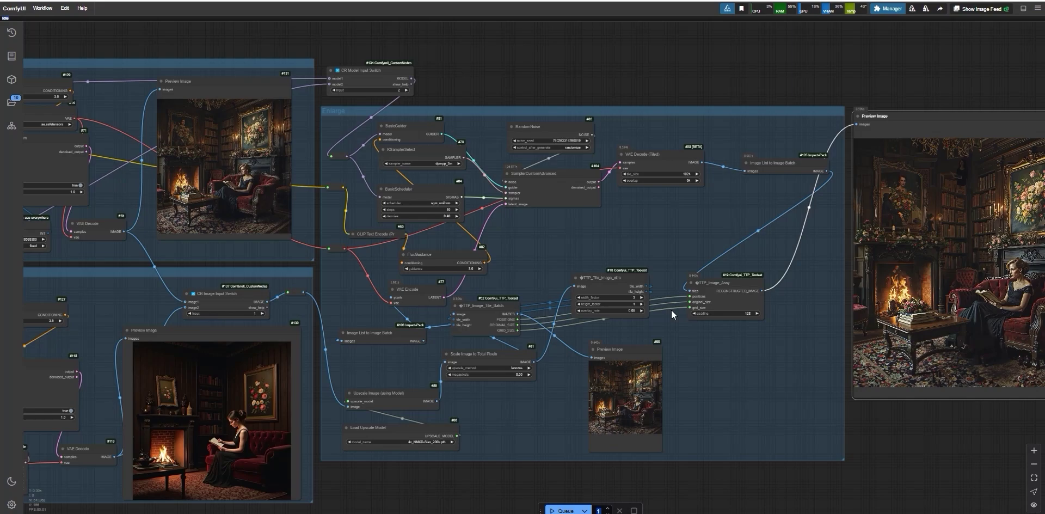
scroll(743, 355, up, 8)
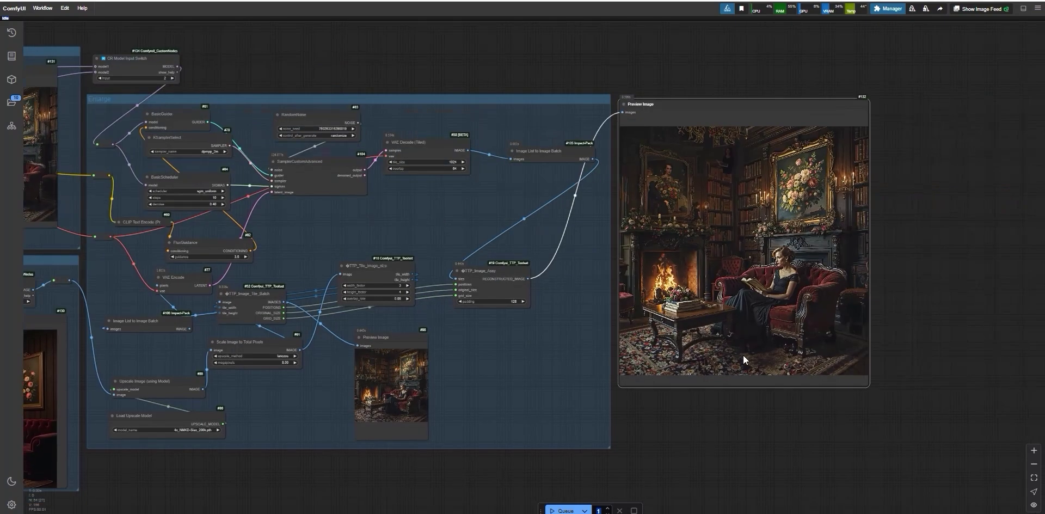
scroll(759, 344, down, 8)
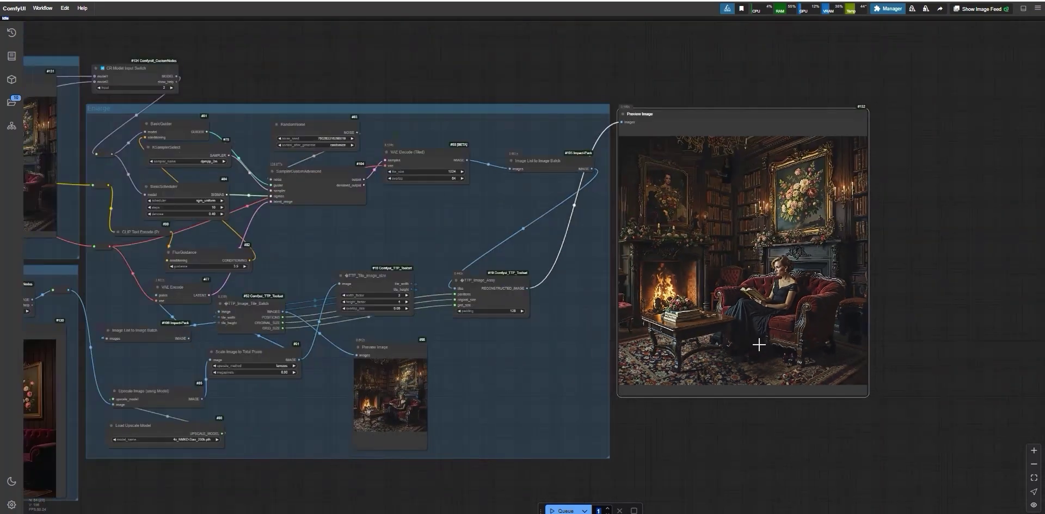